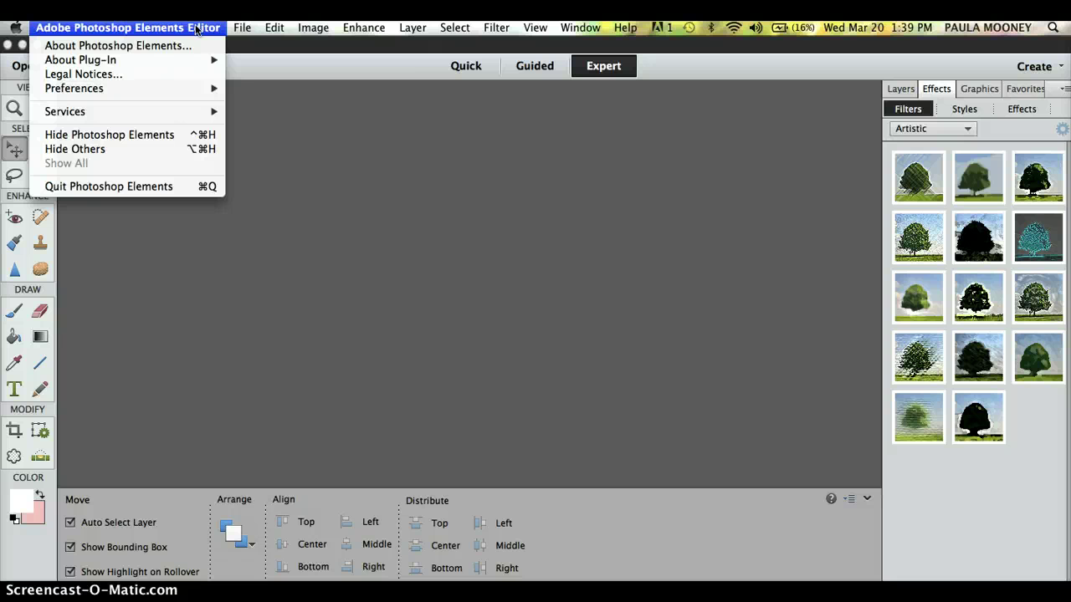
# View the program's About credits, then dismiss the splash screen.
pyautogui.click(183, 45)
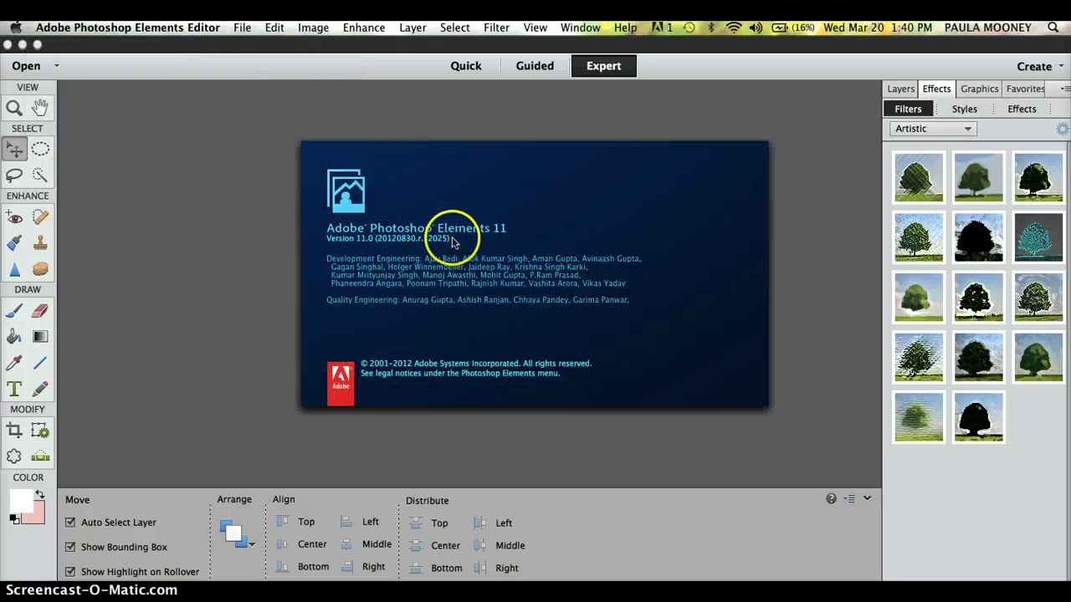
pyautogui.click(234, 193)
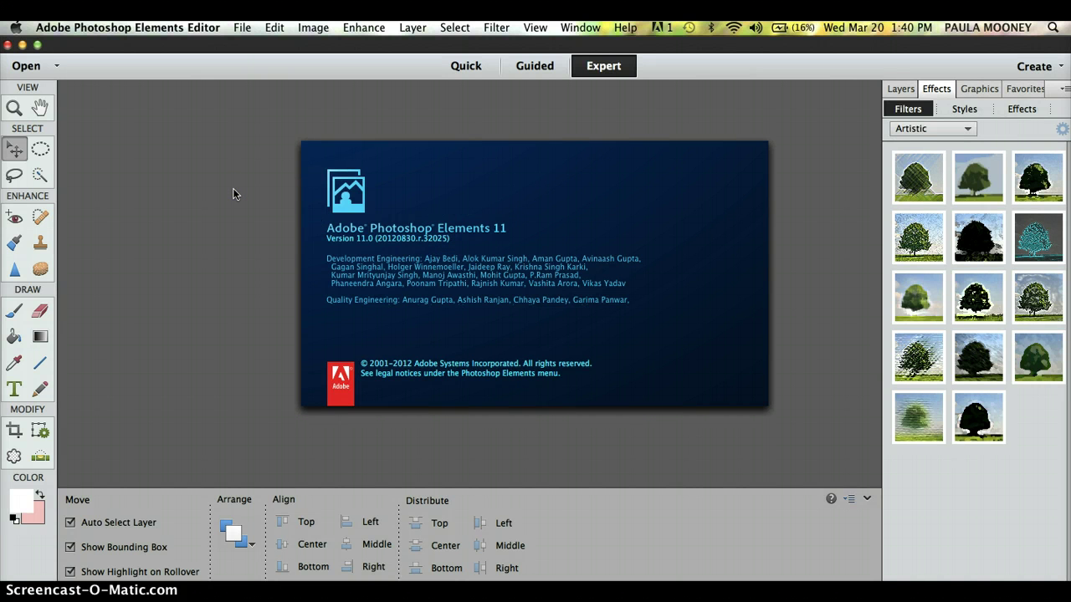
pyautogui.click(242, 29)
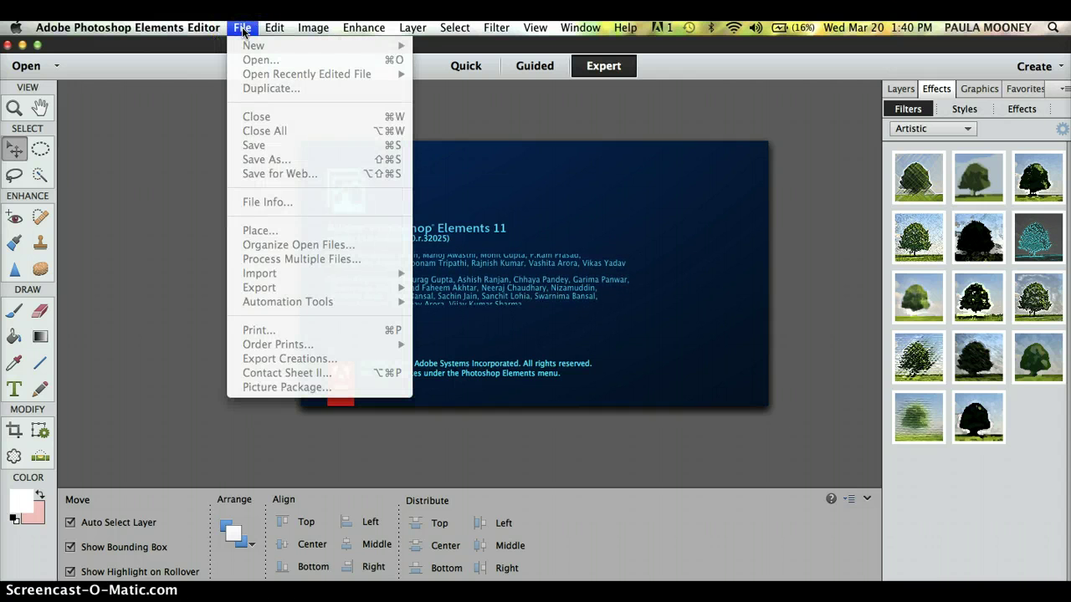
pyautogui.click(206, 110)
pyautogui.click(209, 114)
# Open the File menu and reveal the New submenu with Blank File.
pyautogui.click(221, 35)
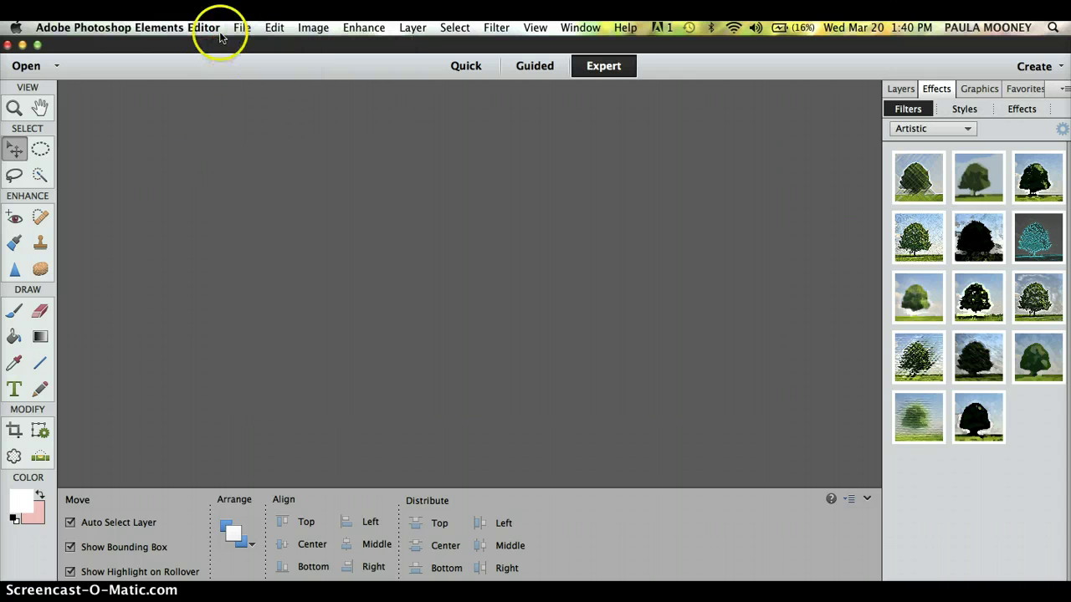
pyautogui.click(239, 31)
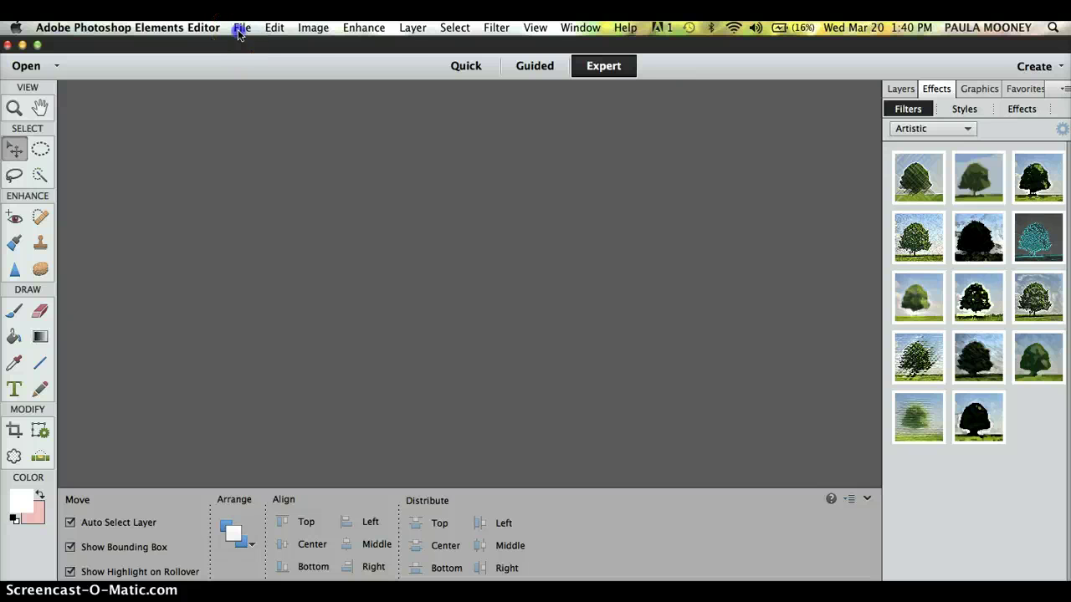
pyautogui.moveTo(264, 46)
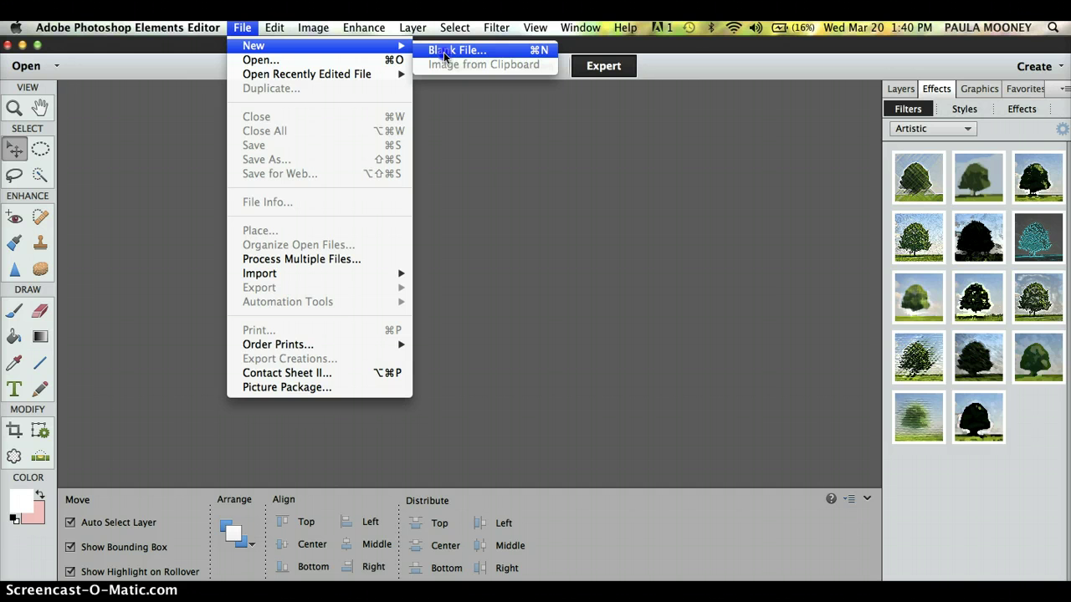
# Start a blank file named 'bestselling' on the Custom preset, then check Kindle cover guidelines in Safari.
pyautogui.click(444, 57)
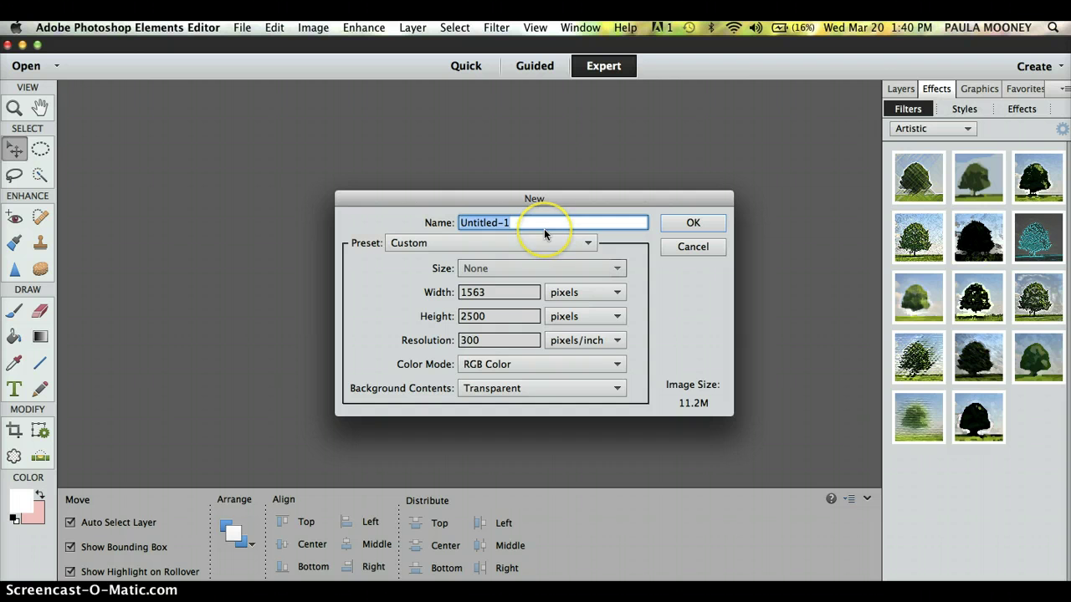
pyautogui.press('BackSpace')
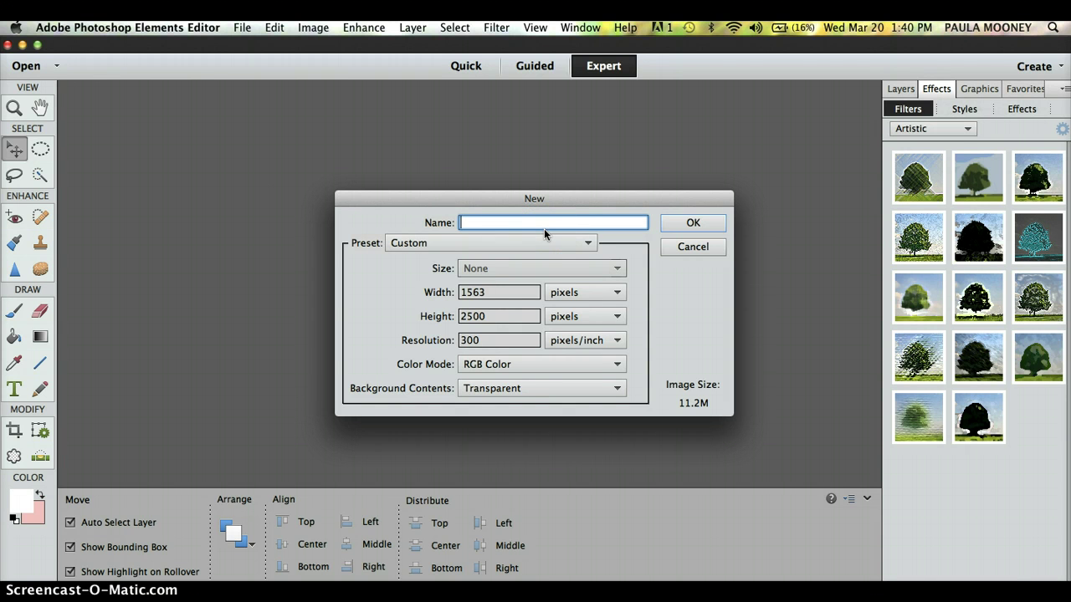
pyautogui.write('bestselling')
pyautogui.click(544, 242)
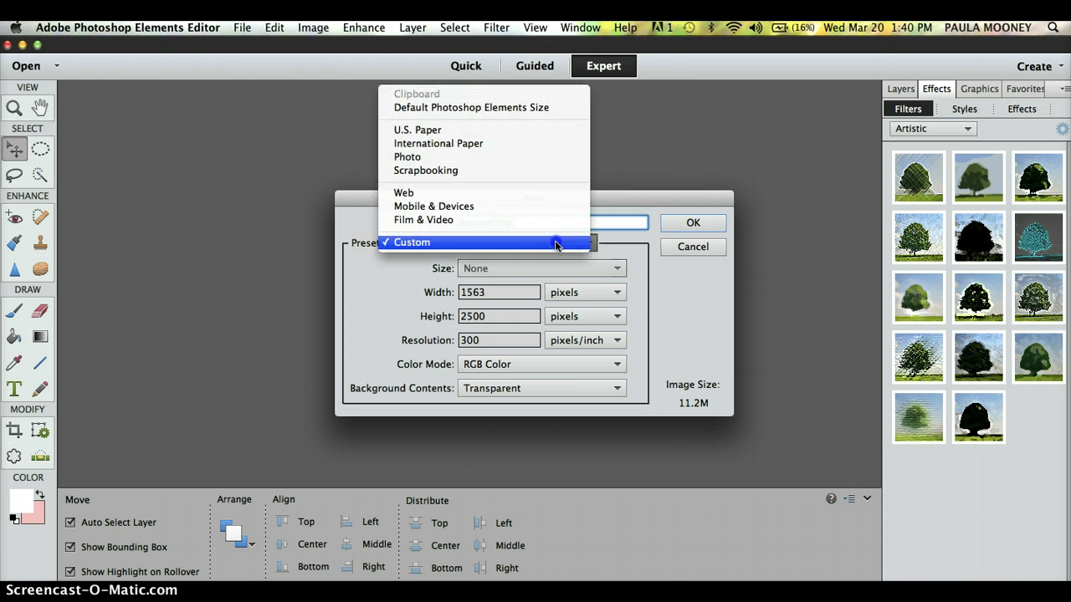
pyautogui.click(509, 242)
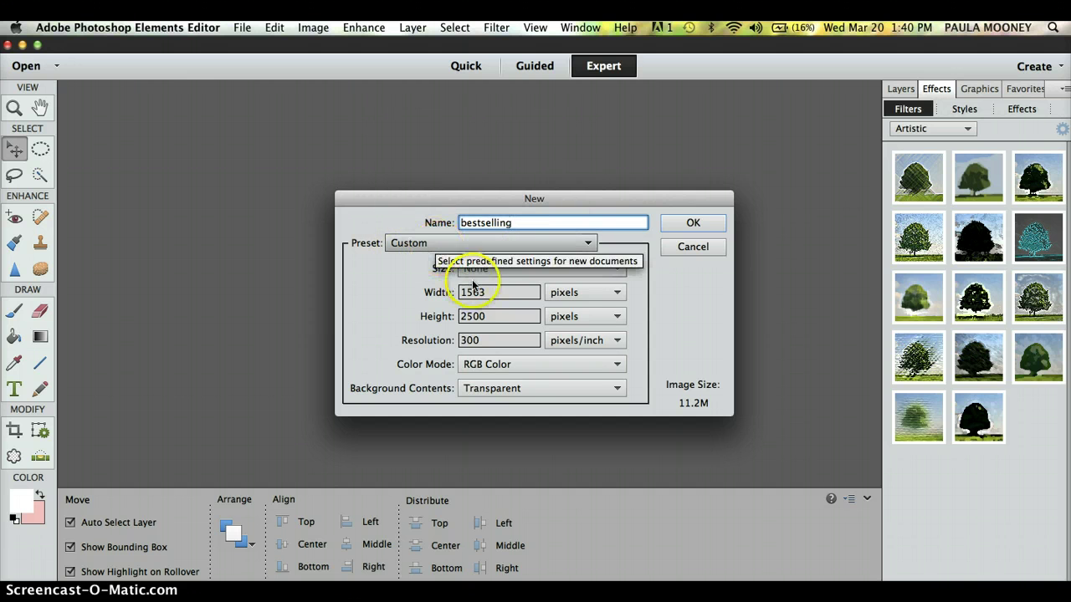
pyautogui.click(496, 292)
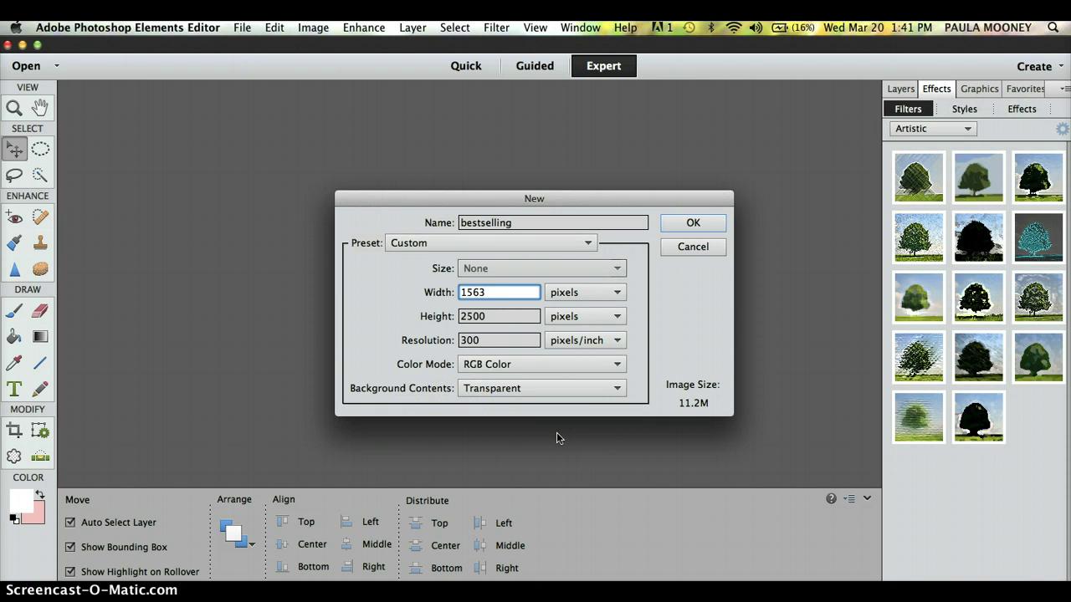
pyautogui.press('super+Tab')
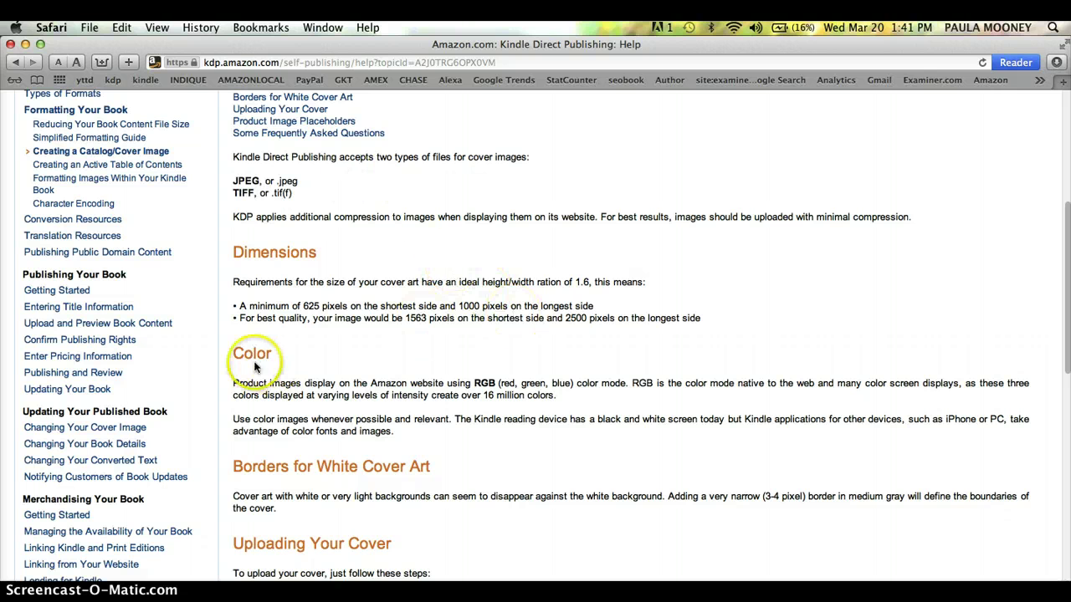
# Highlight the KDP best-quality cover size of 1563 by 2500 pixels.
pyautogui.tripleClick(276, 319)
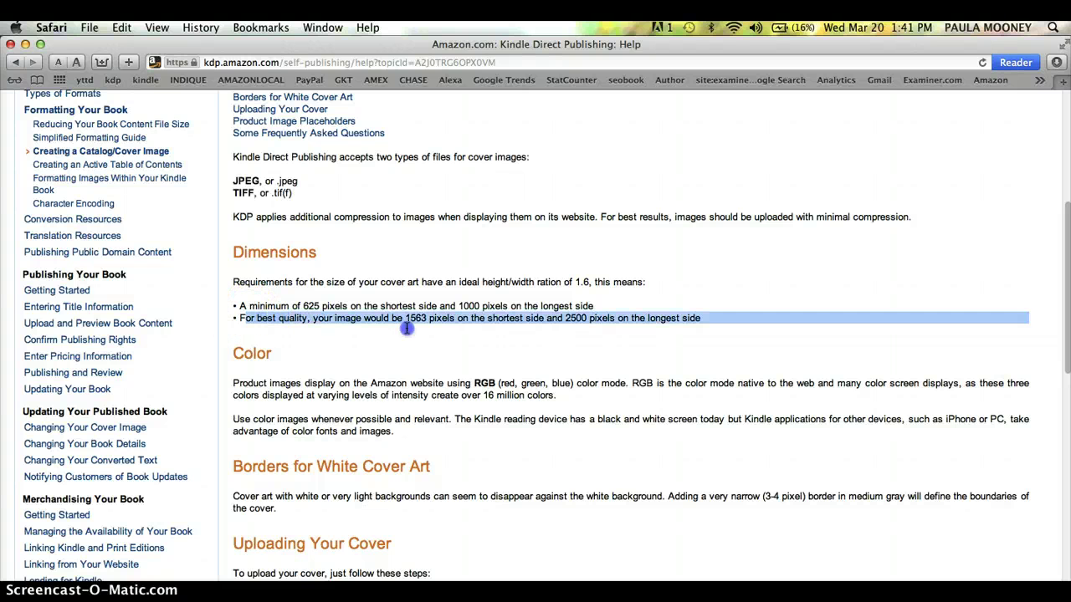
pyautogui.moveTo(475, 329); pyautogui.dragTo(701, 318)
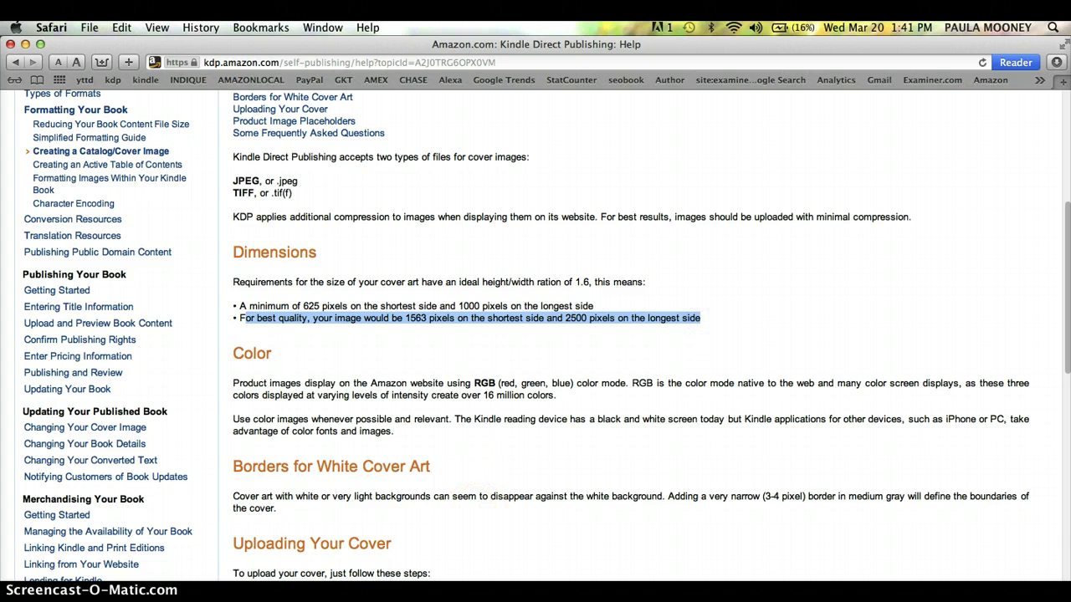
# Confirm width 1563 and height 2500 pixels and create the transparent bestselling canvas.
pyautogui.press('super+Tab')
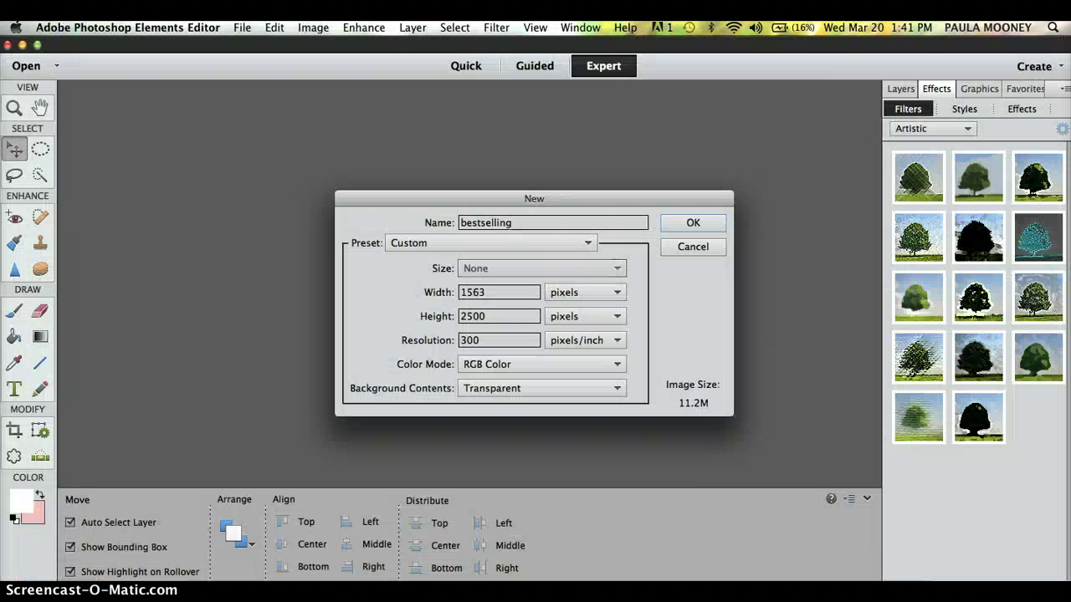
pyautogui.click(501, 292)
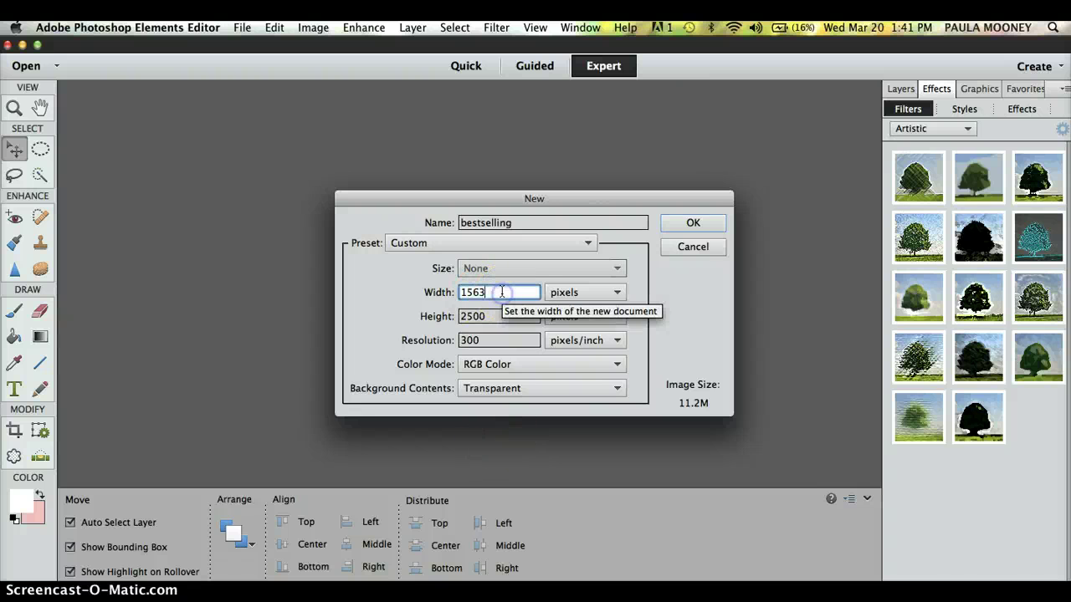
pyautogui.click(483, 316)
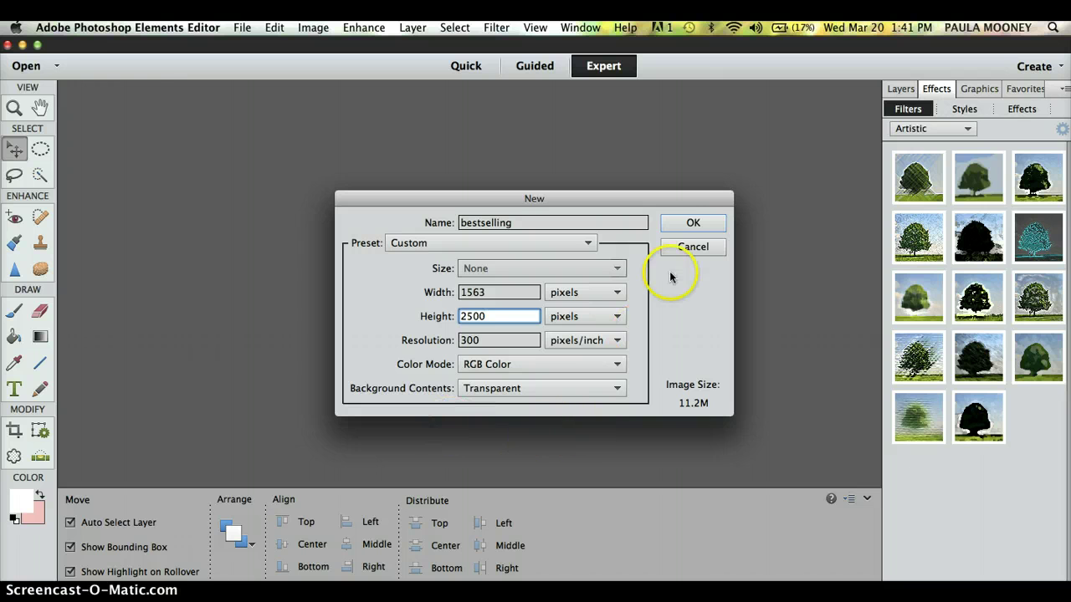
pyautogui.click(692, 222)
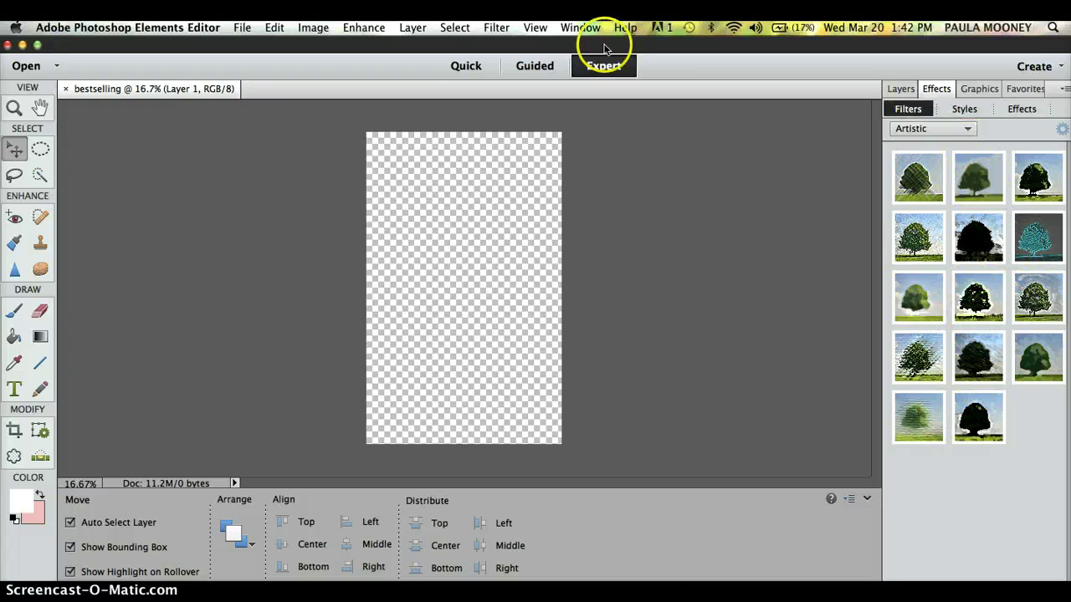
pyautogui.click(580, 28)
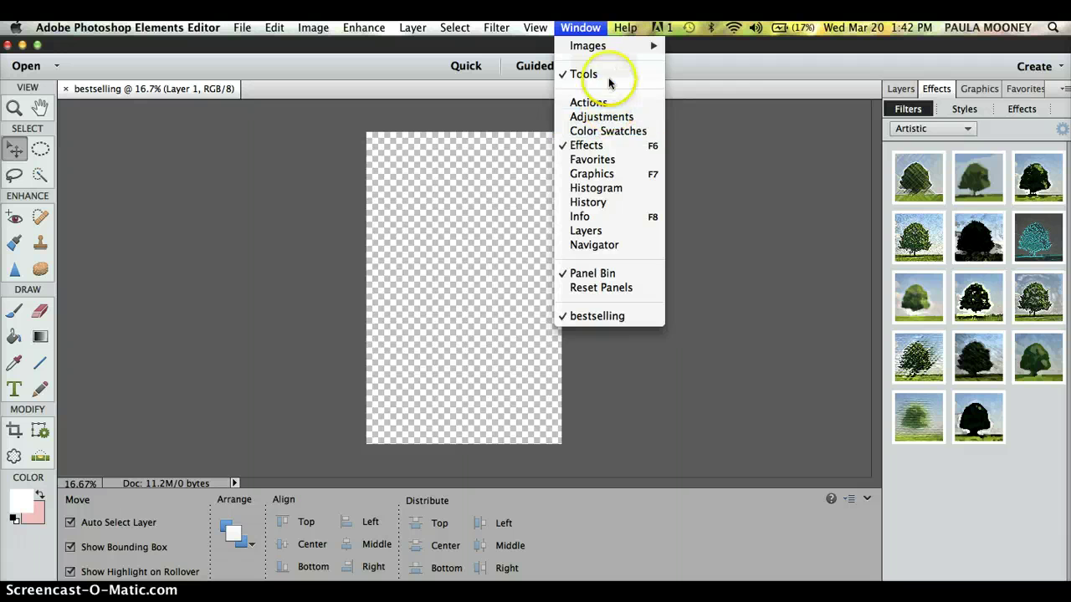
pyautogui.click(717, 167)
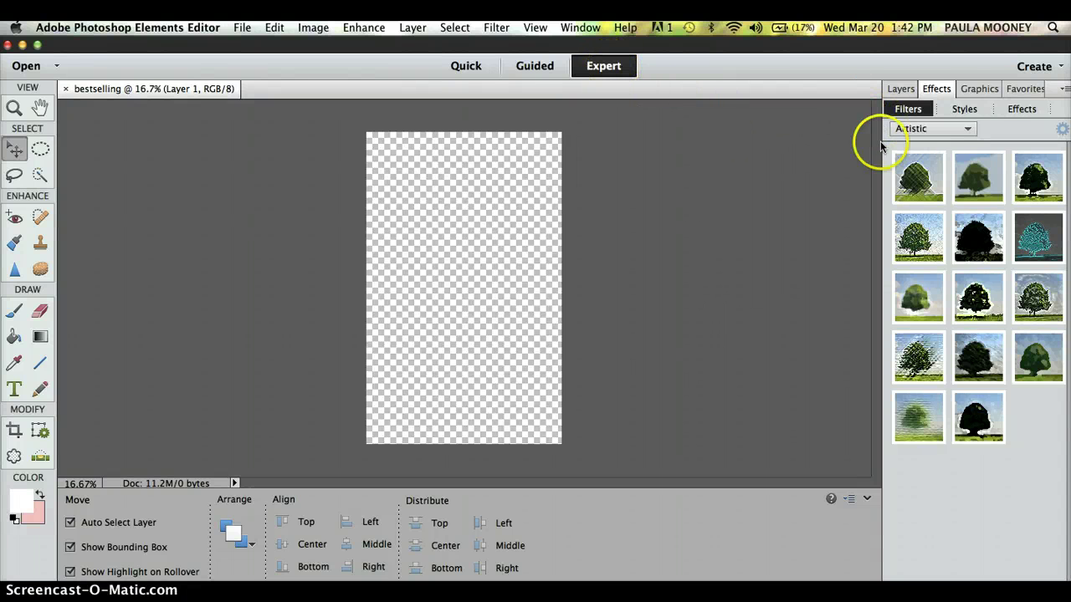
pyautogui.click(977, 90)
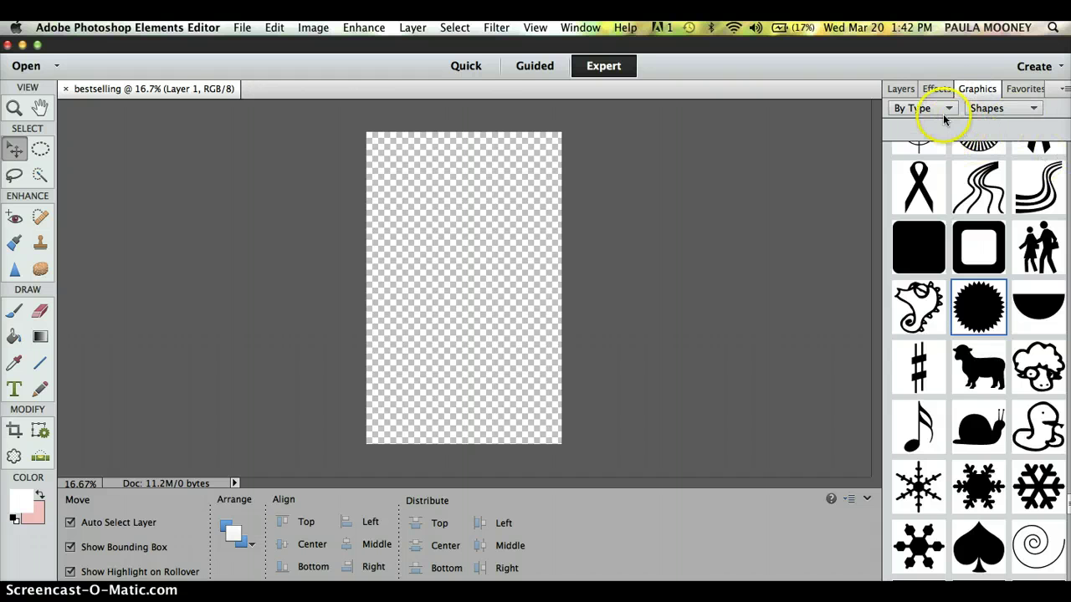
pyautogui.click(944, 114)
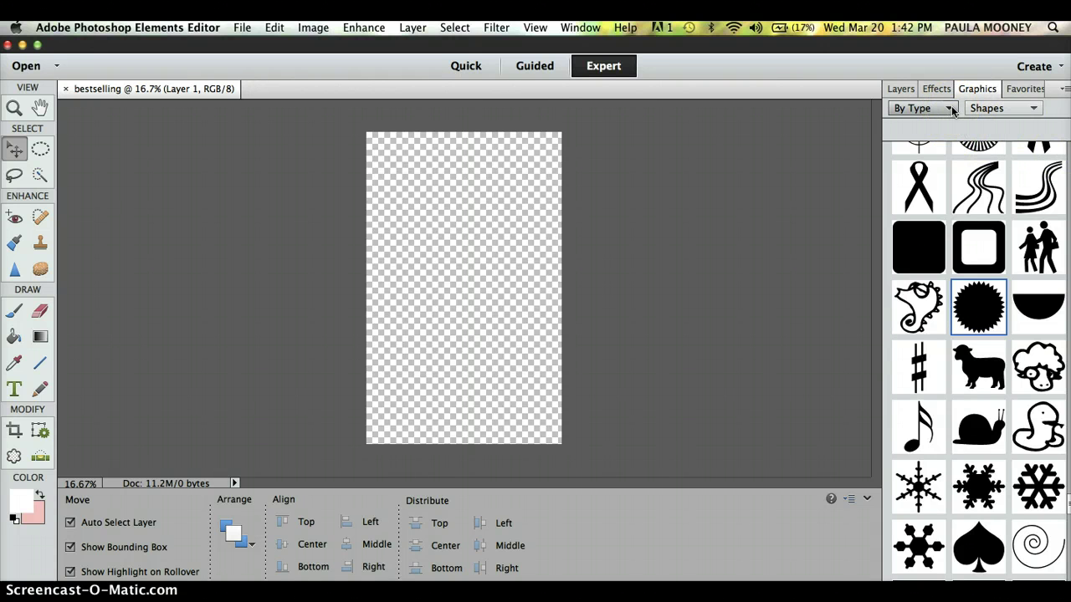
pyautogui.click(951, 110)
pyautogui.click(935, 231)
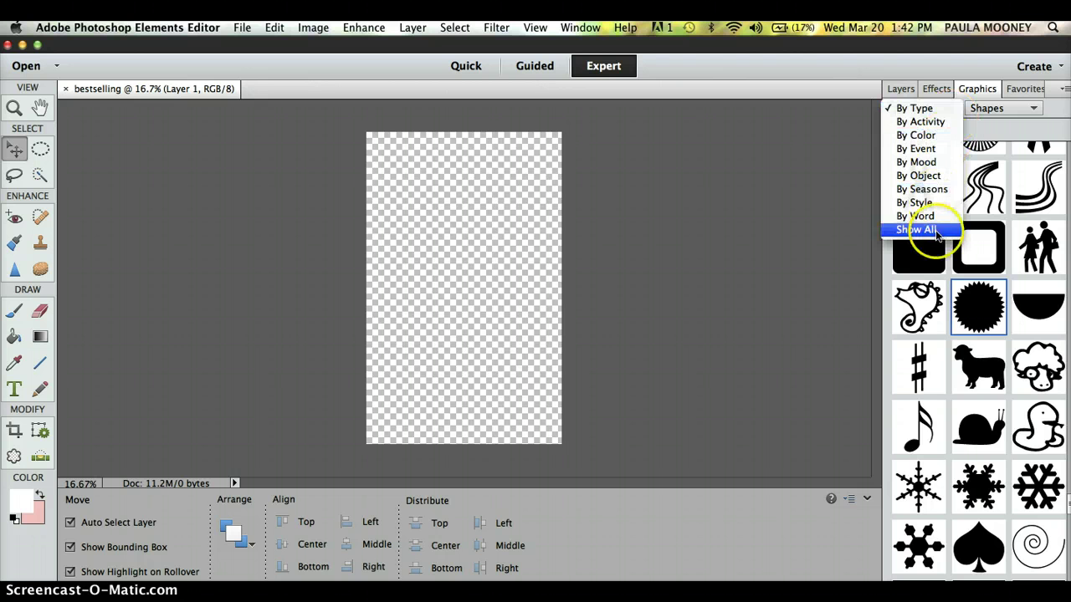
pyautogui.click(933, 109)
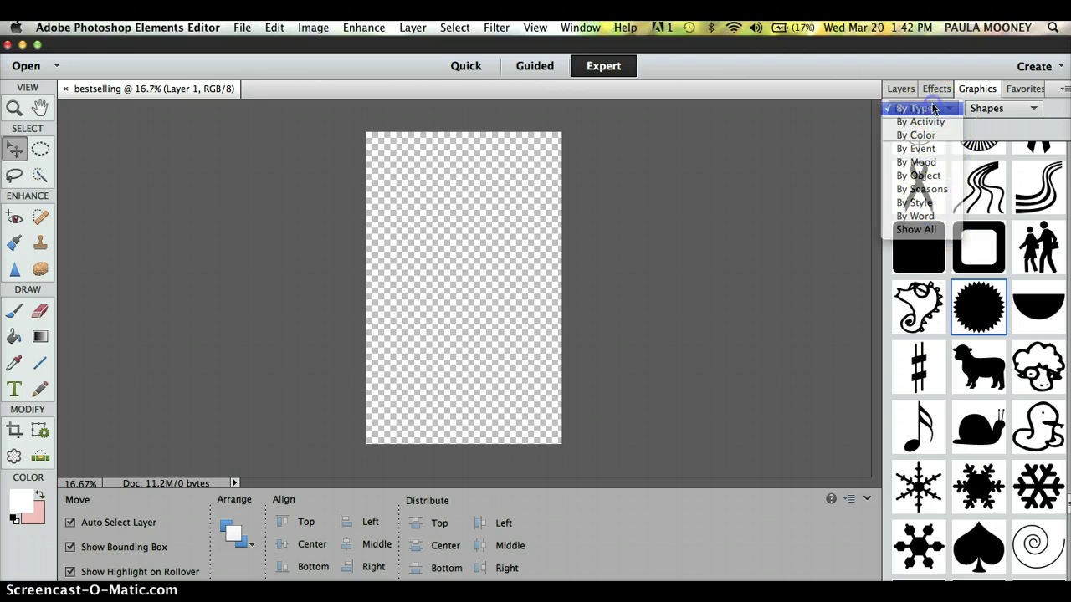
pyautogui.click(1034, 112)
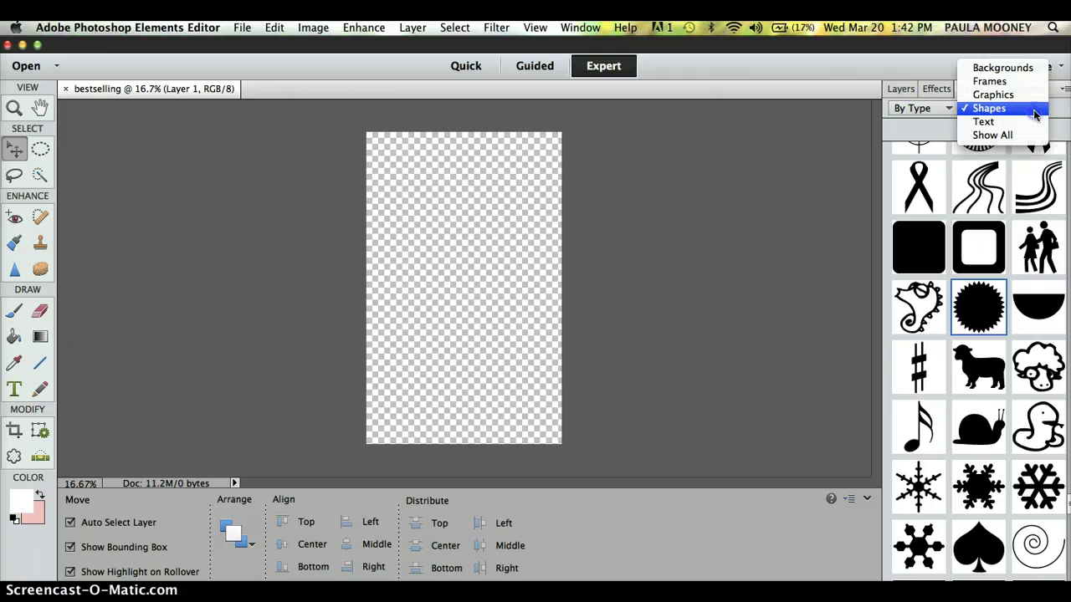
pyautogui.moveTo(1032, 92); pyautogui.dragTo(1029, 76)
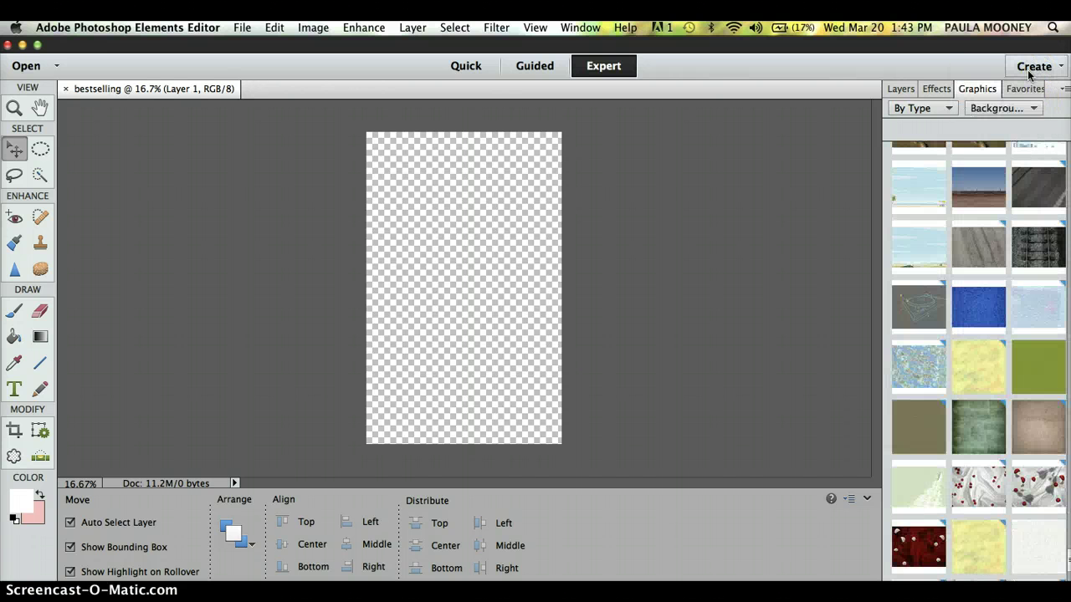
pyautogui.moveTo(1059, 318); pyautogui.dragTo(1069, 404)
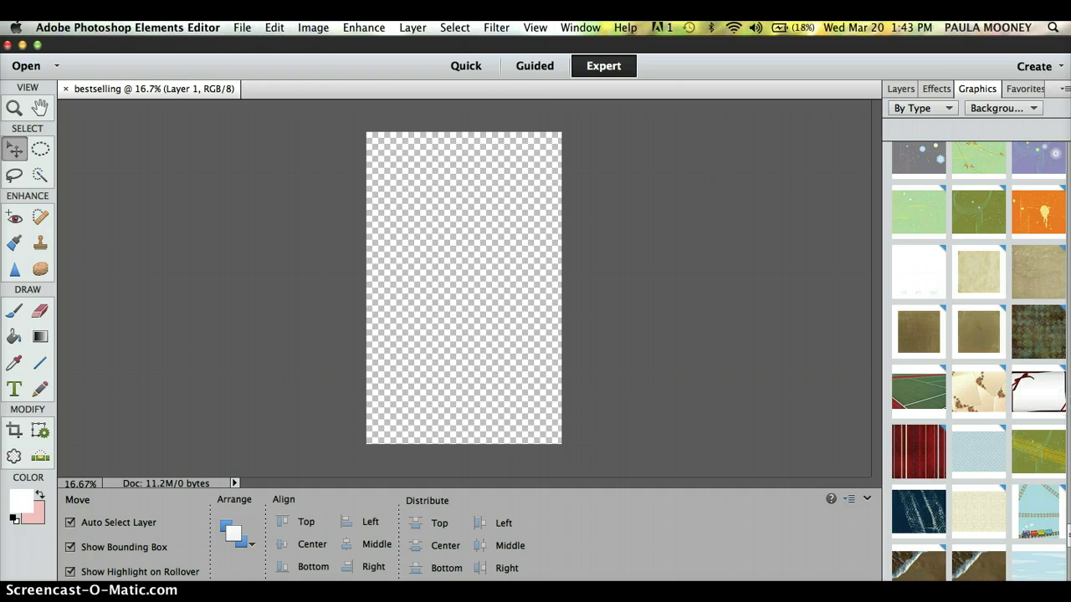
pyautogui.click(1067, 209)
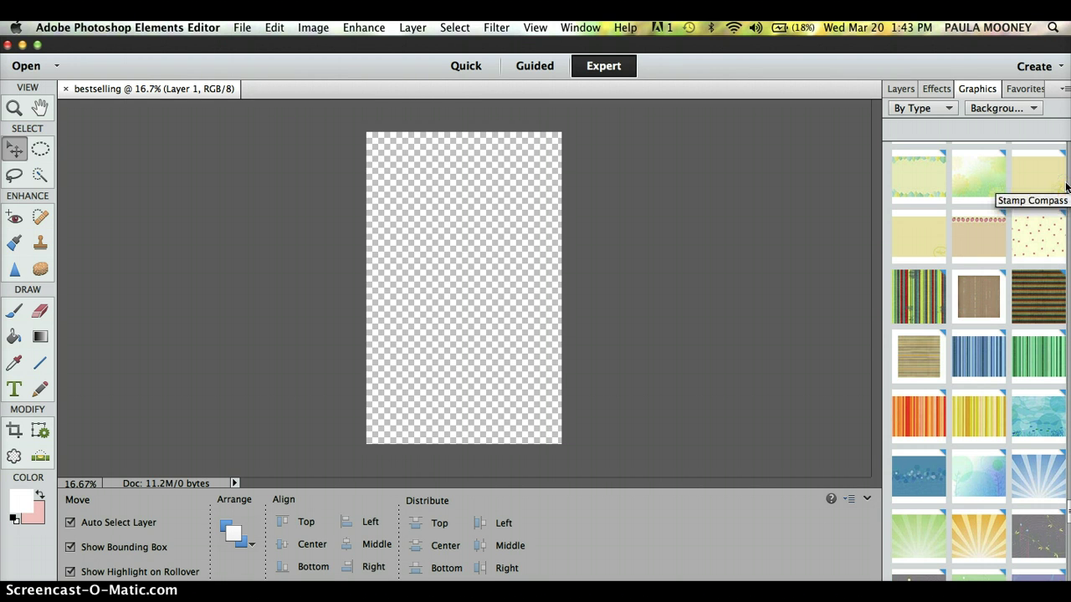
pyautogui.doubleClick(1067, 186)
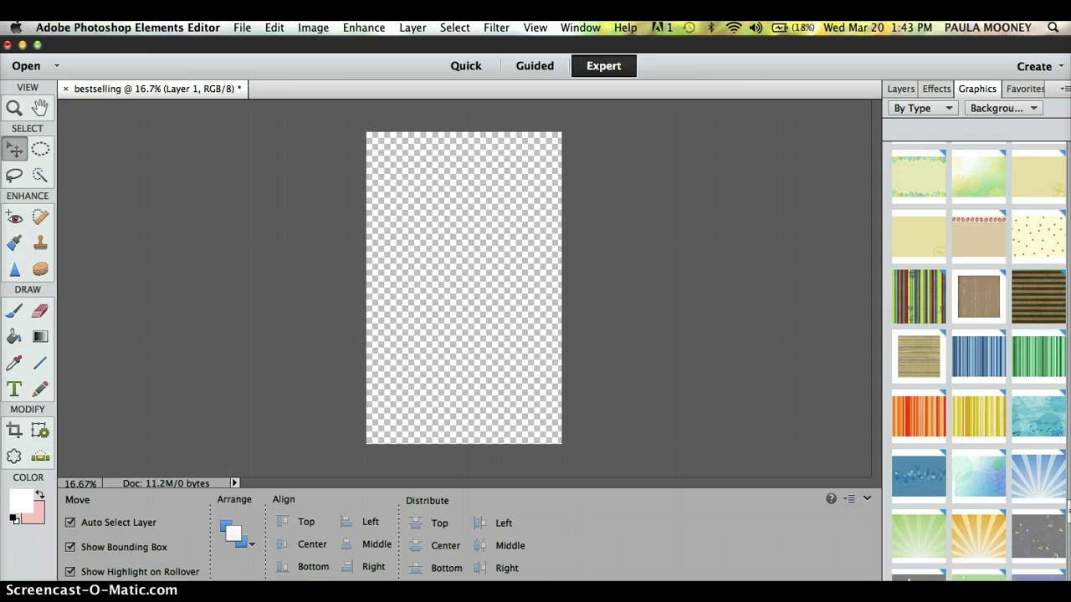
pyautogui.scroll(10, 968, 232)
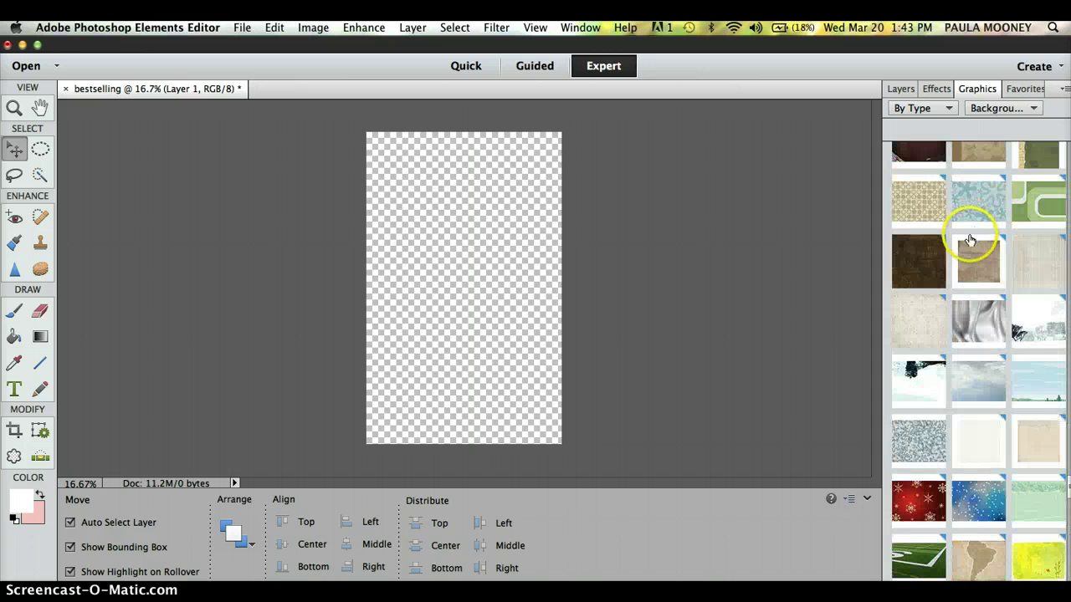
pyautogui.click(920, 386)
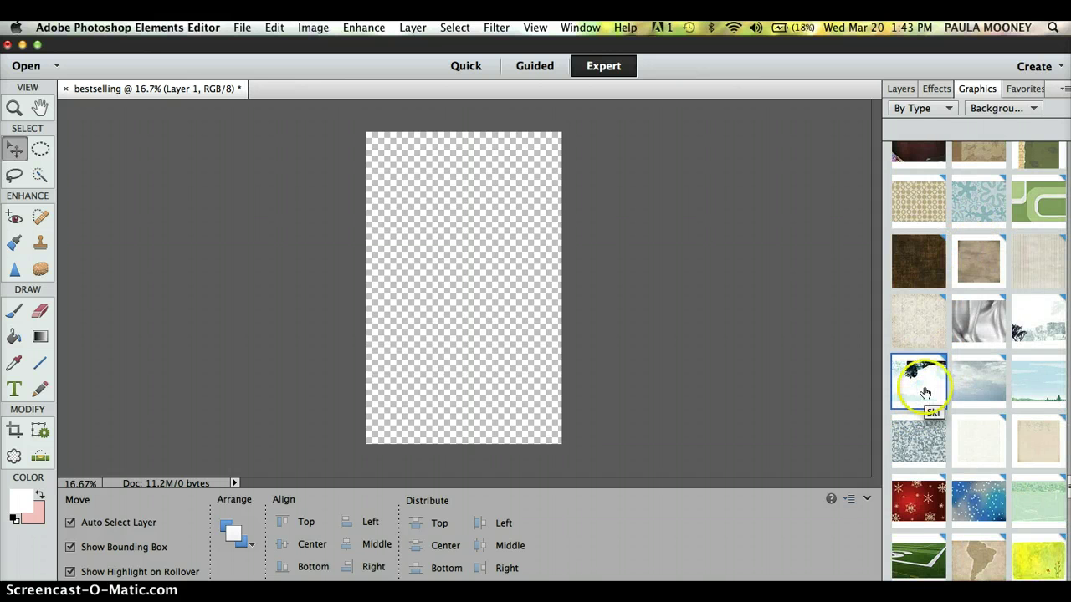
pyautogui.click(948, 358)
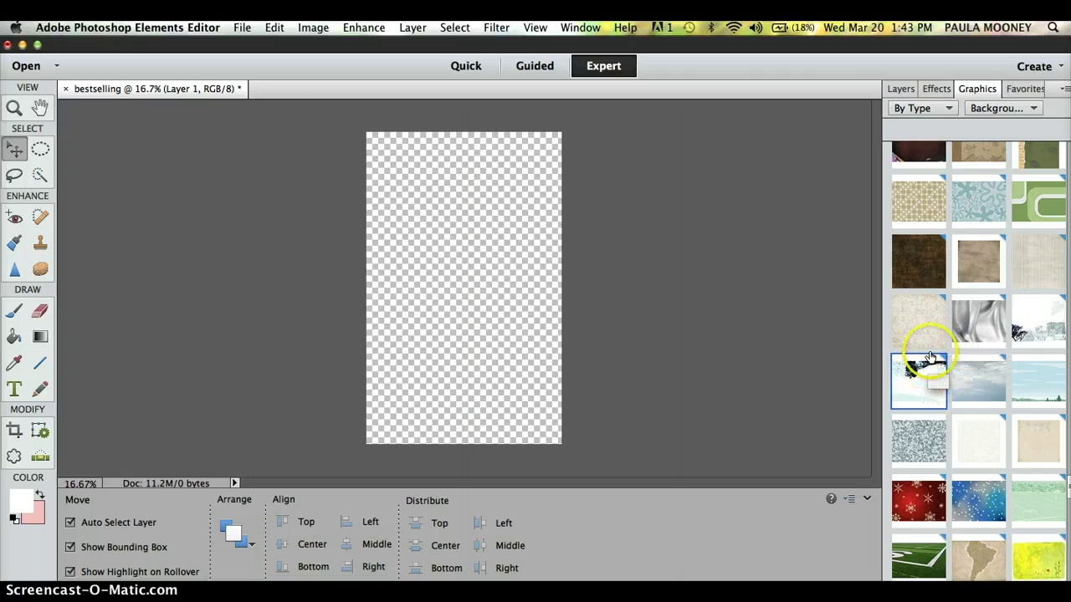
pyautogui.click(932, 351)
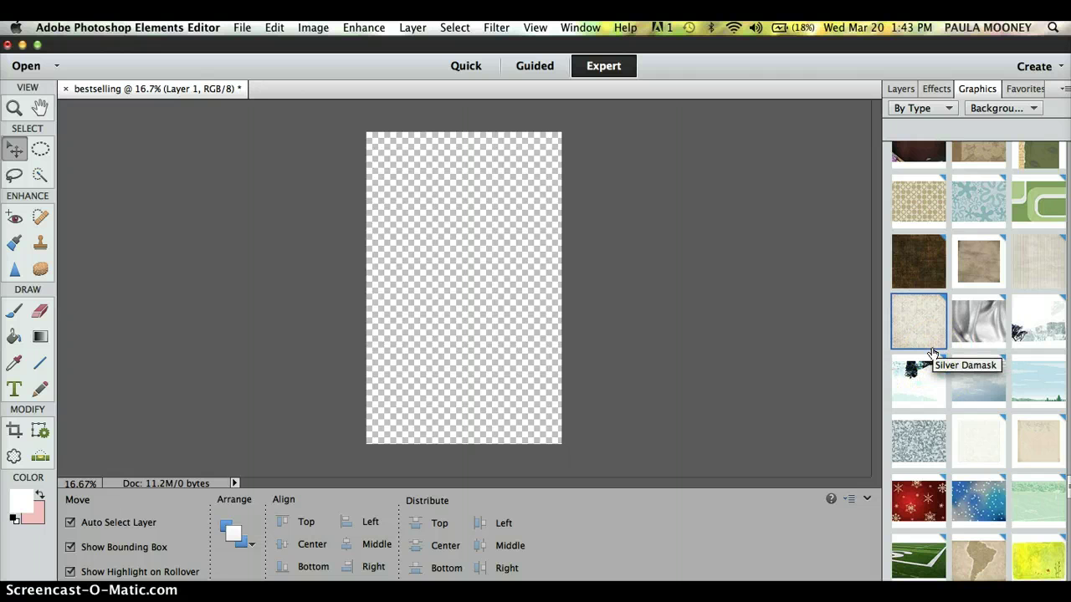
pyautogui.press('Up')
pyautogui.press('Up')
pyautogui.scroll(1, 987, 326)
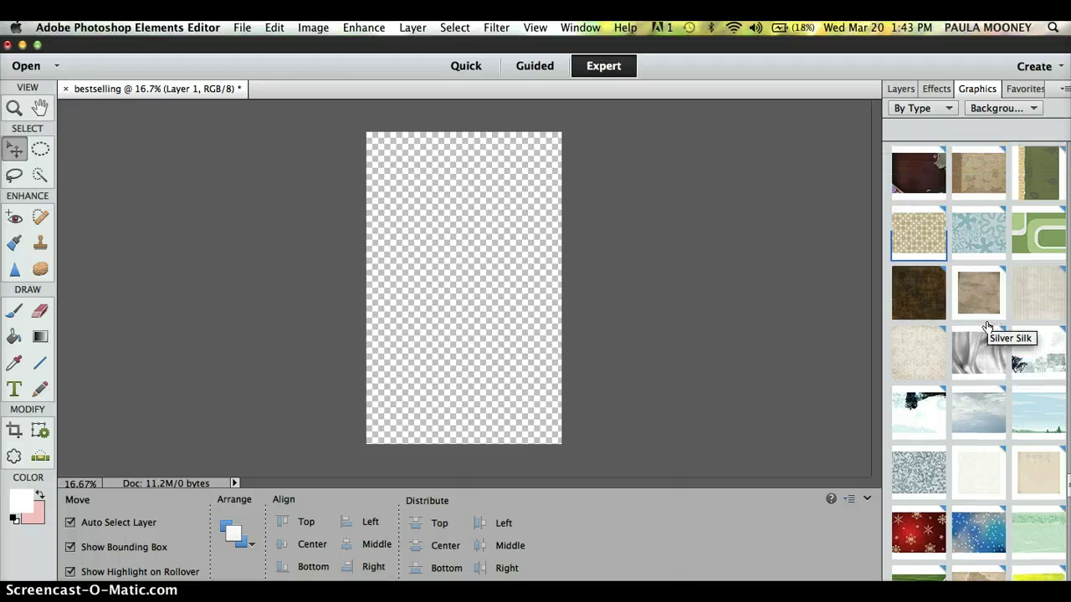
pyautogui.press('Up')
pyautogui.press('Up')
pyautogui.press('Up')
pyautogui.press('Up')
pyautogui.press('Up')
pyautogui.press('Up')
pyautogui.press('Up')
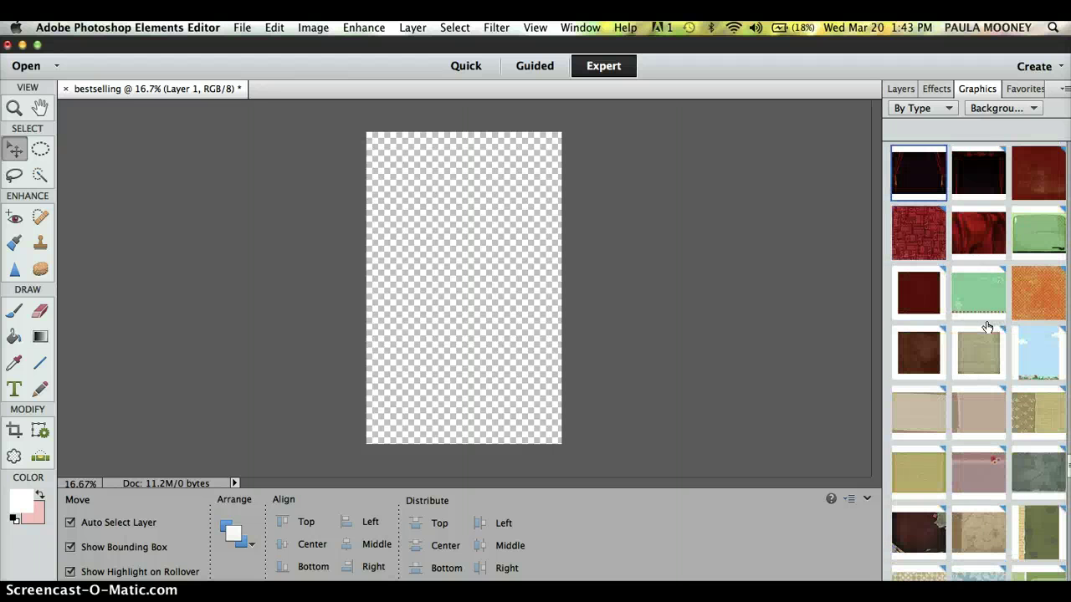
pyautogui.press('Up')
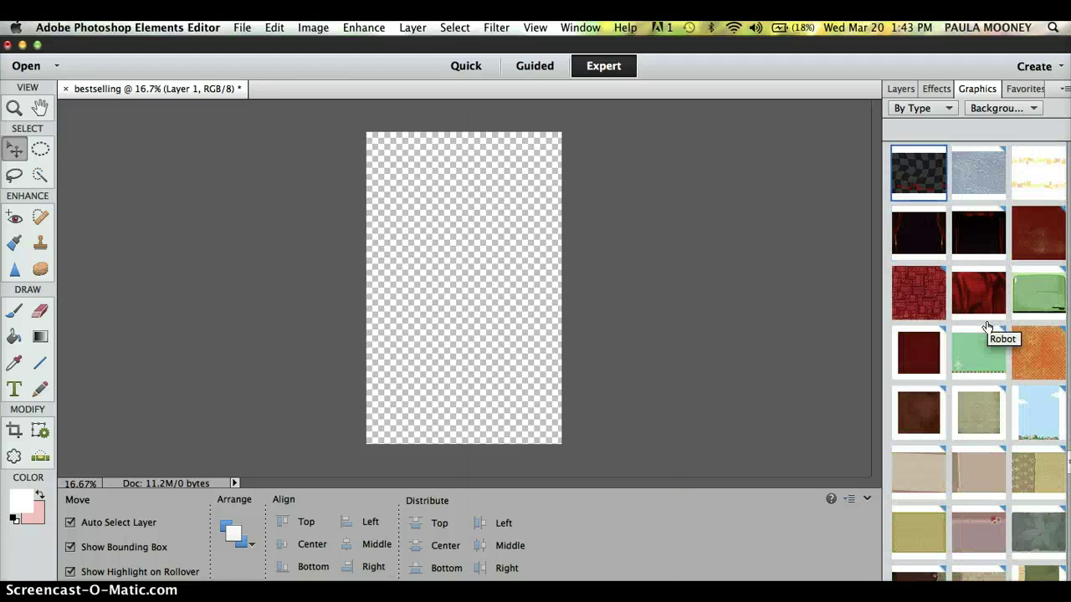
pyautogui.press('Up')
pyautogui.press('Up')
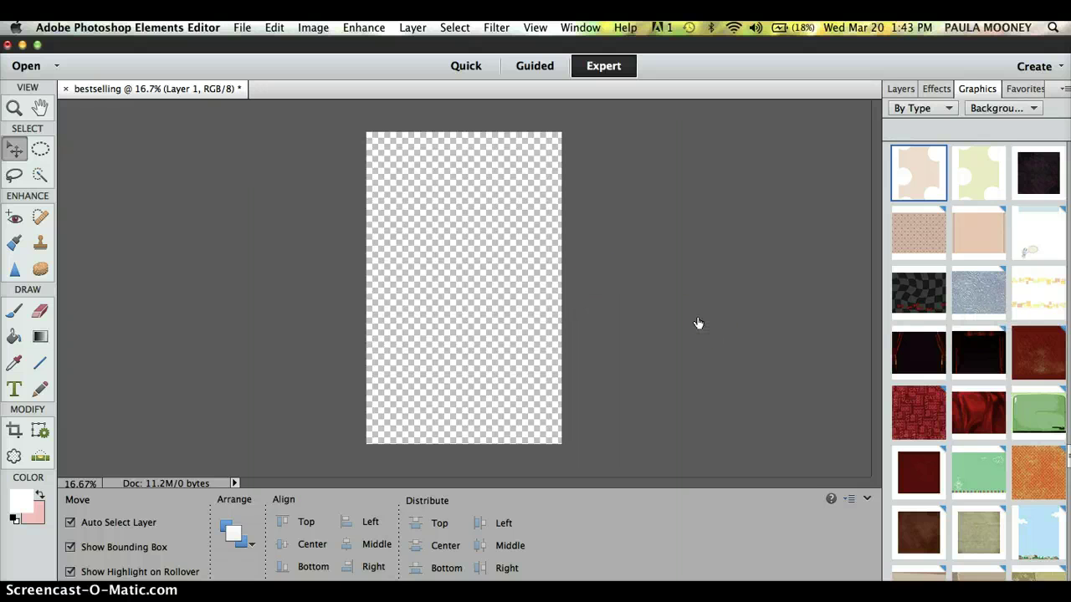
pyautogui.click(920, 298)
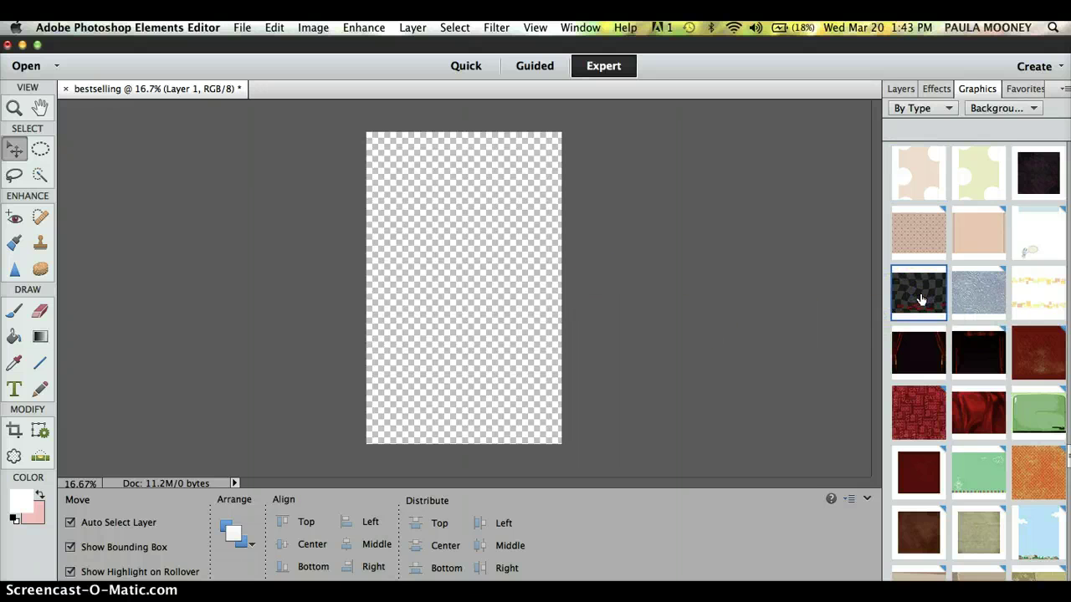
pyautogui.click(984, 456)
pyautogui.scroll(-5, 988, 458)
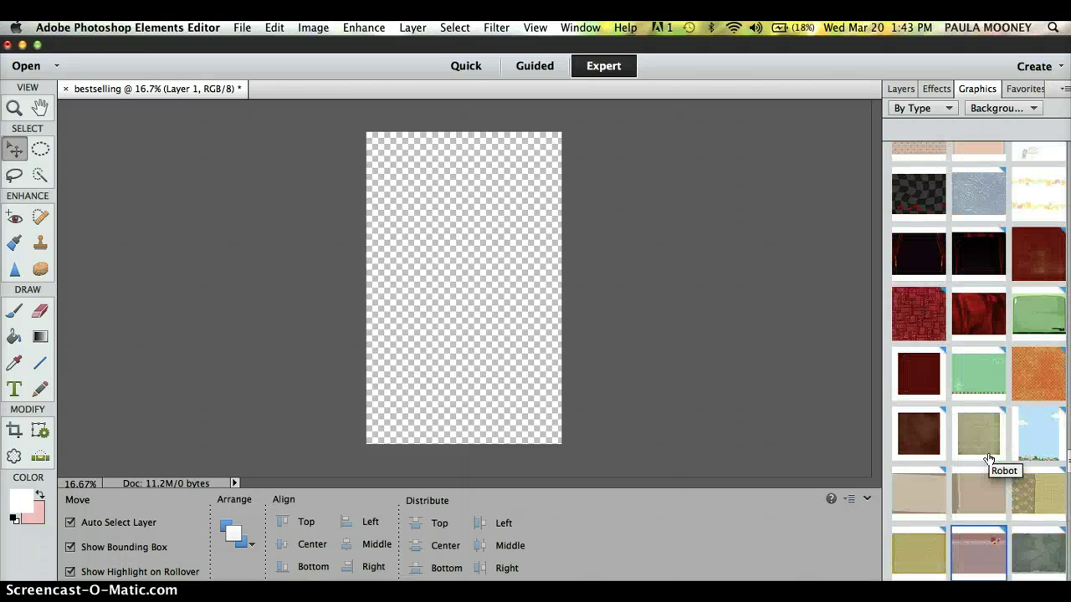
pyautogui.scroll(-3, 988, 459)
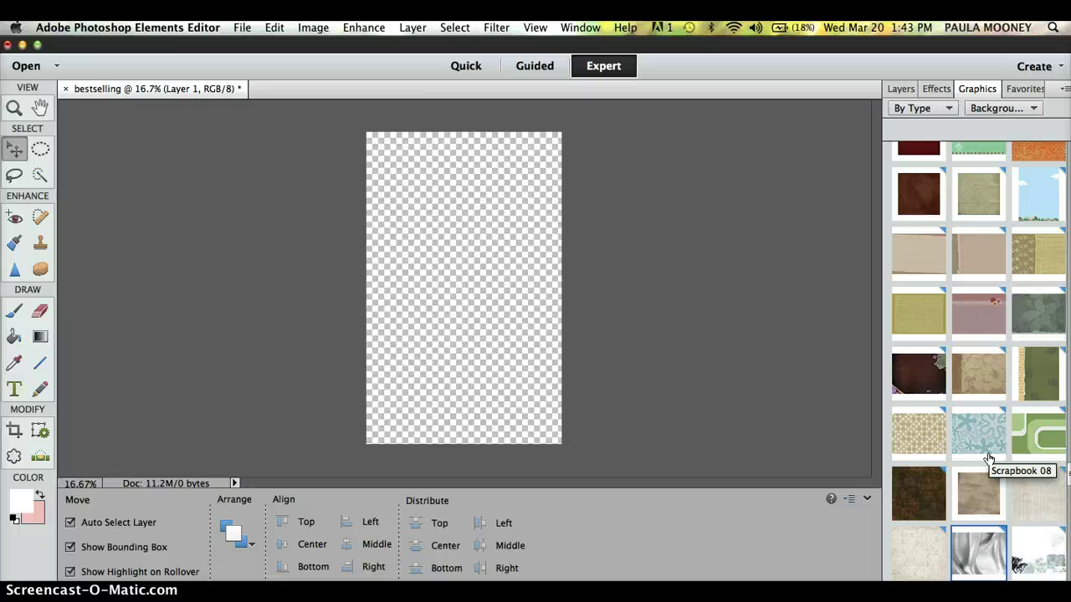
pyautogui.scroll(-6, 988, 458)
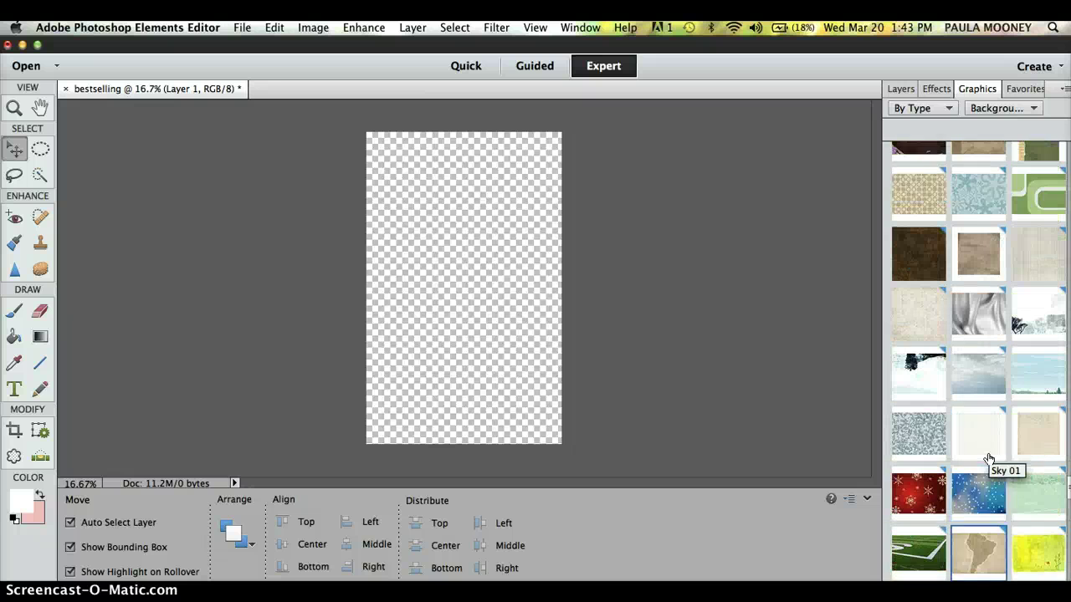
pyautogui.scroll(-1, 987, 459)
pyautogui.scroll(-3, 988, 458)
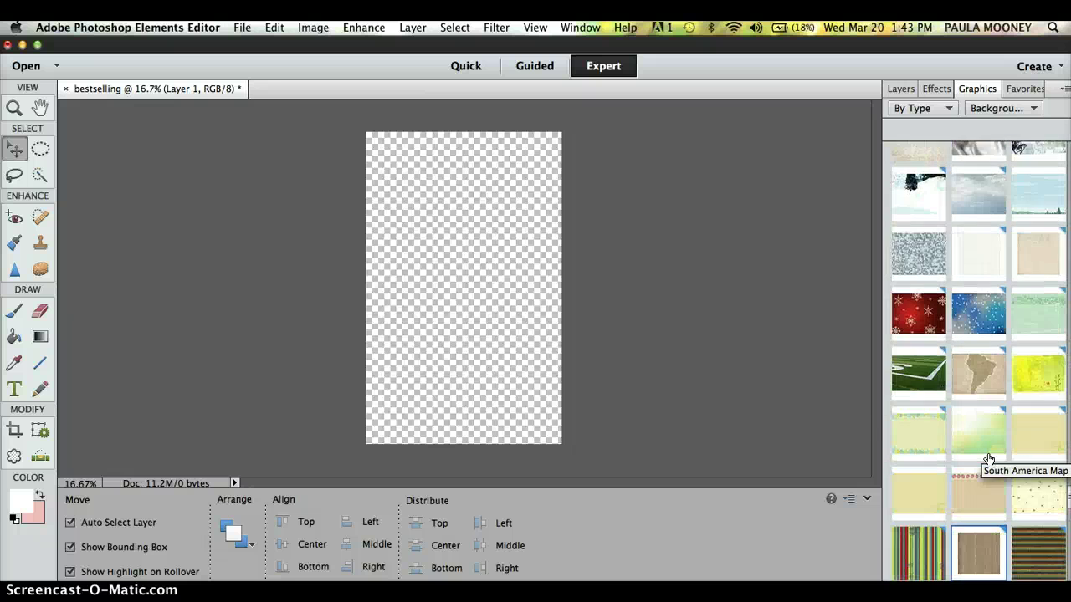
pyautogui.click(919, 363)
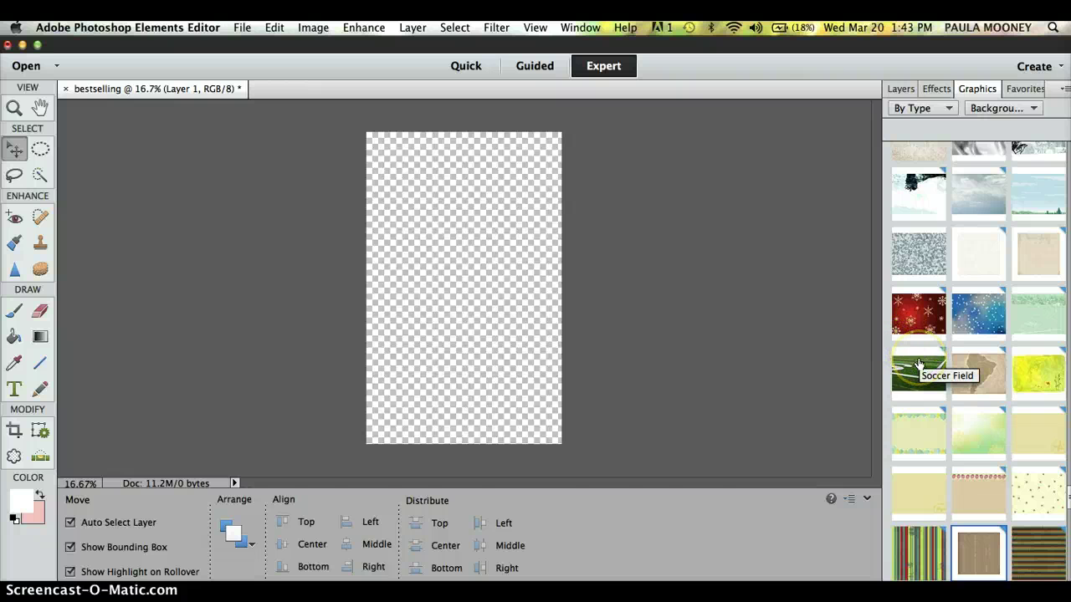
pyautogui.scroll(-2, 953, 406)
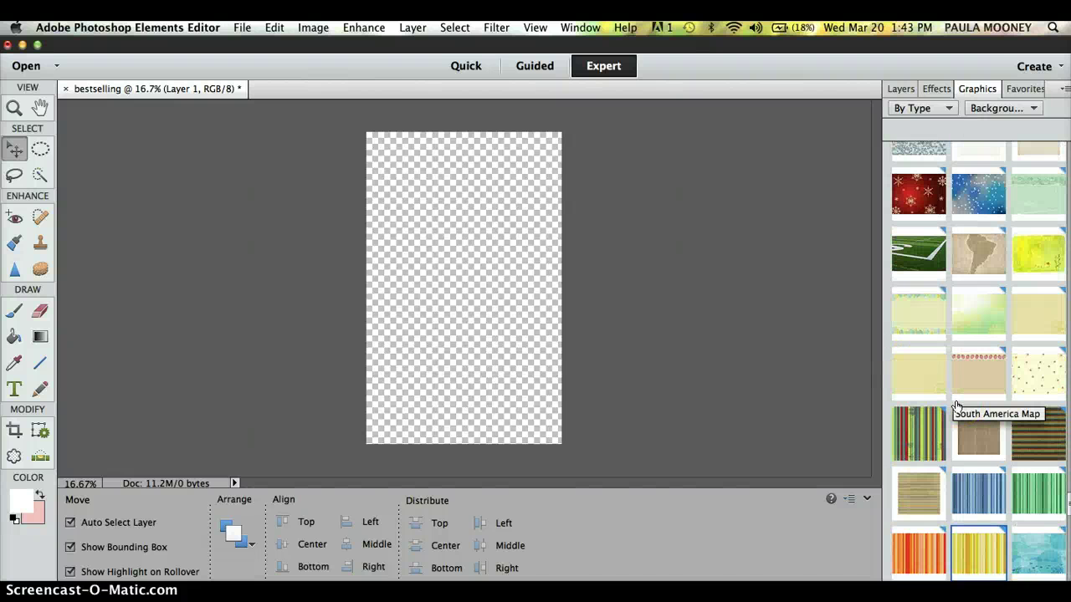
pyautogui.scroll(-3, 956, 406)
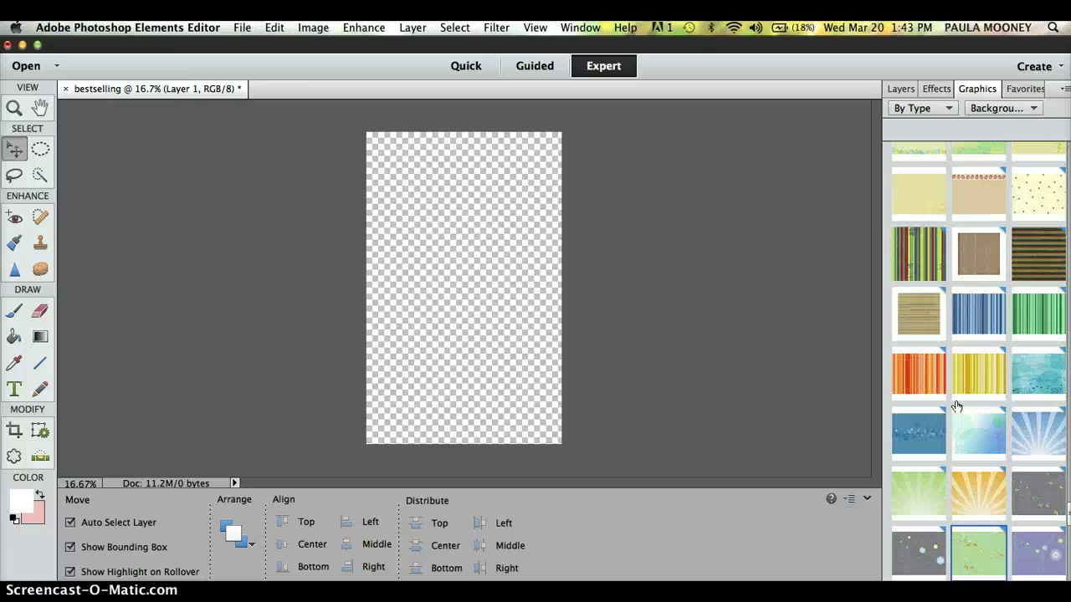
pyautogui.scroll(-4, 956, 406)
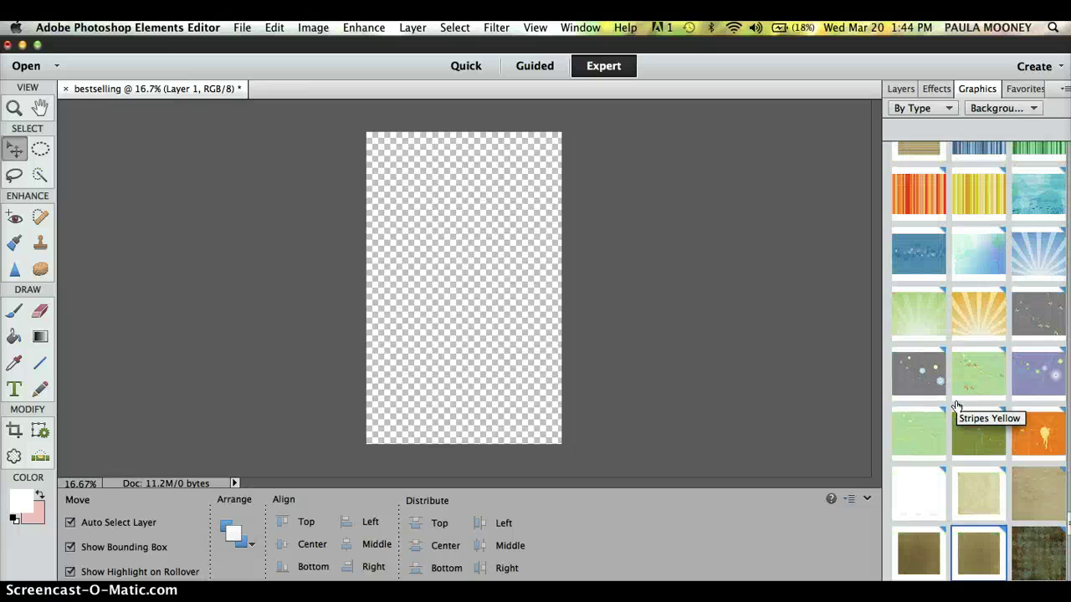
pyautogui.scroll(-4, 956, 406)
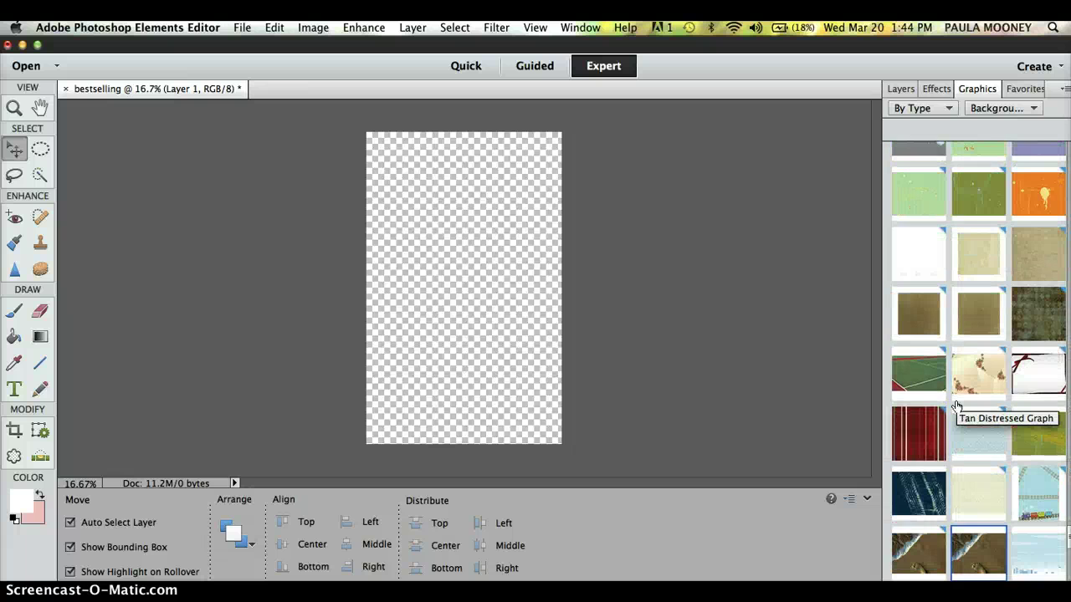
pyautogui.scroll(-1, 956, 405)
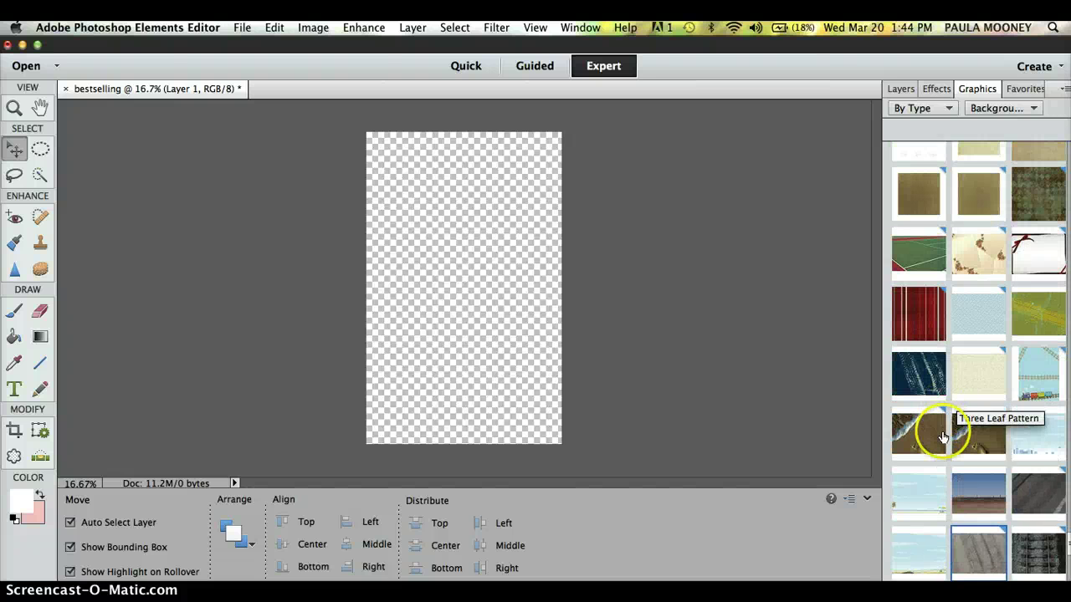
pyautogui.click(977, 438)
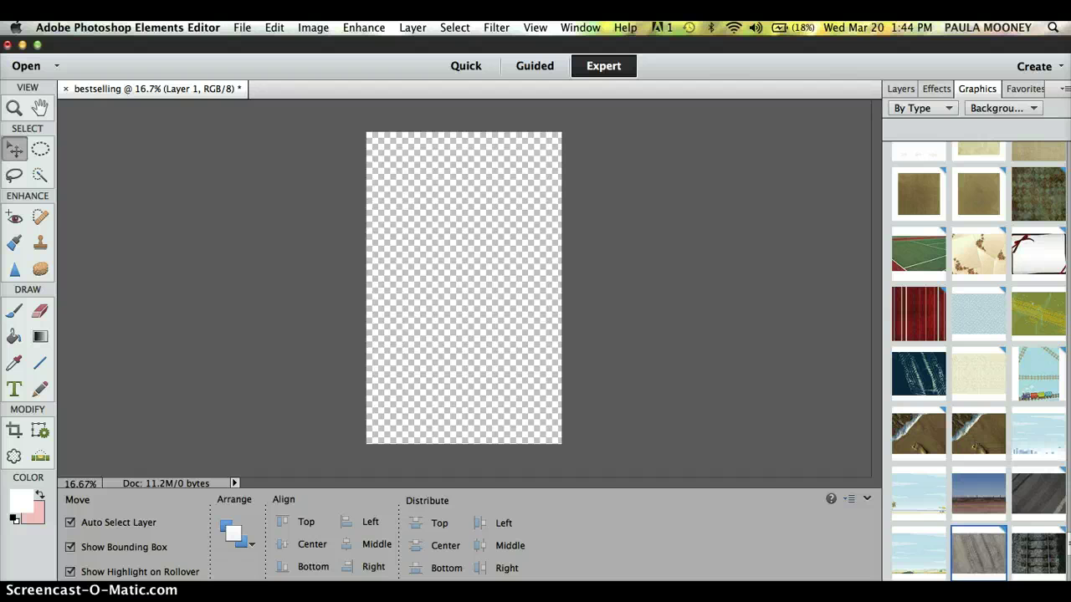
pyautogui.click(1027, 554)
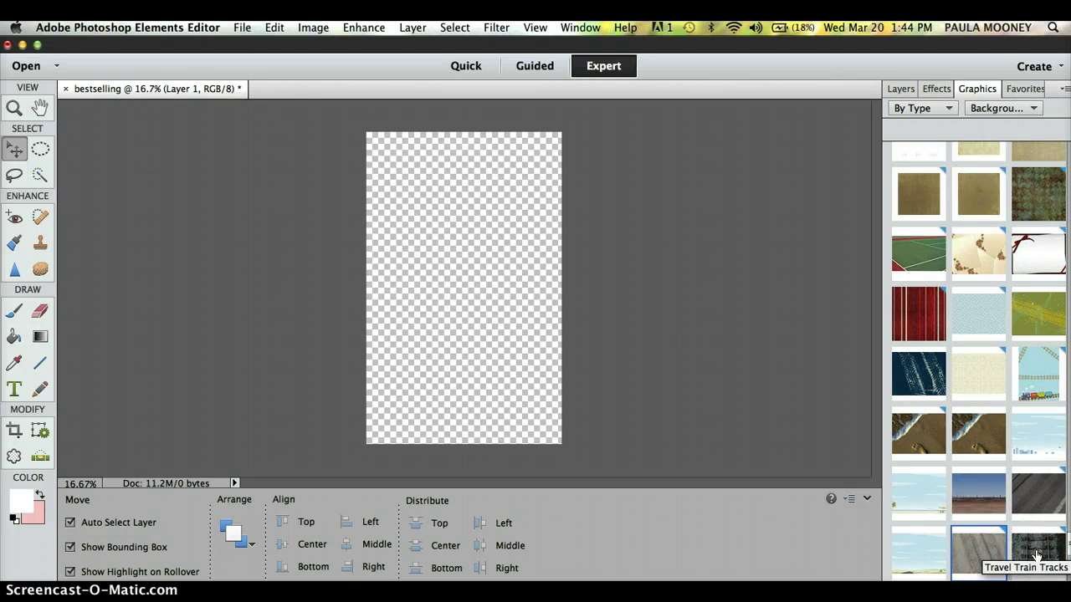
# Apply the Travel Train Tracks graphic as the canvas's Background layer.
pyautogui.doubleClick(1035, 554)
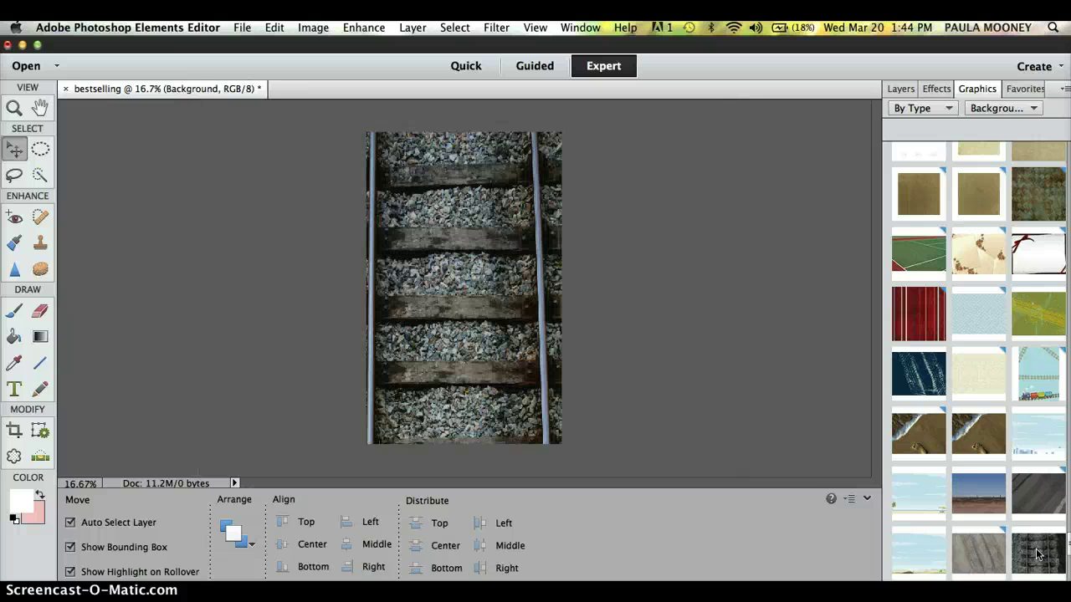
pyautogui.click(538, 410)
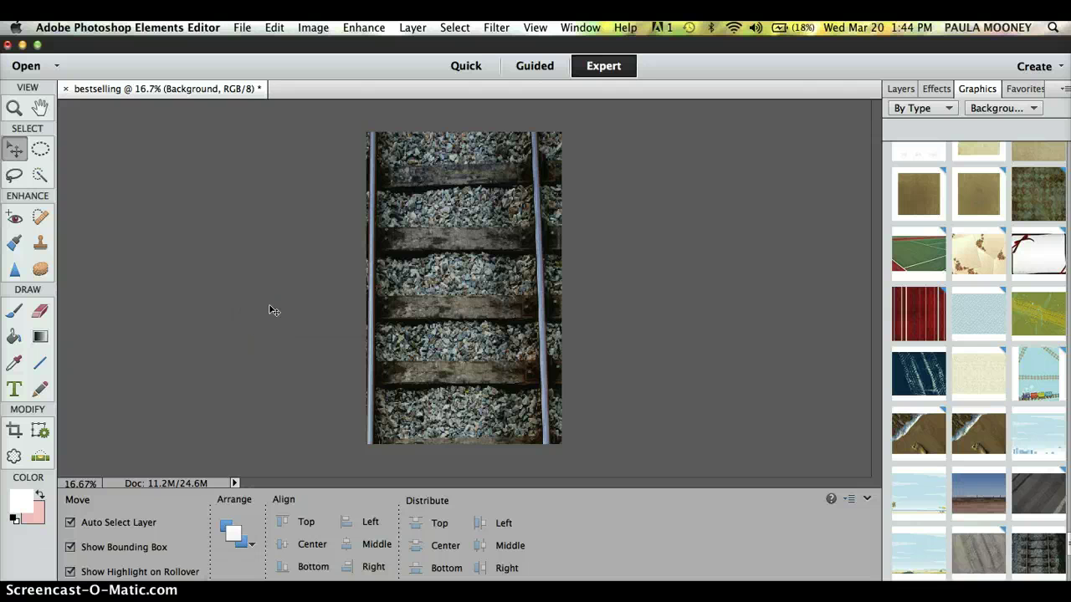
pyautogui.moveTo(274, 310)
pyautogui.mouseDown()
pyautogui.moveTo(282, 287)
pyautogui.moveTo(394, 196)
pyautogui.moveTo(531, 196)
pyautogui.moveTo(386, 159)
pyautogui.moveTo(494, 159)
pyautogui.moveTo(460, 273)
pyautogui.moveTo(456, 339)
pyautogui.moveTo(403, 410)
pyautogui.moveTo(478, 429)
pyautogui.moveTo(472, 411)
pyautogui.moveTo(318, 327)
pyautogui.mouseUp()
# Show the layers, pick the Horizontal Type tool, and browse the font list for Hobo Std.
pyautogui.click(900, 91)
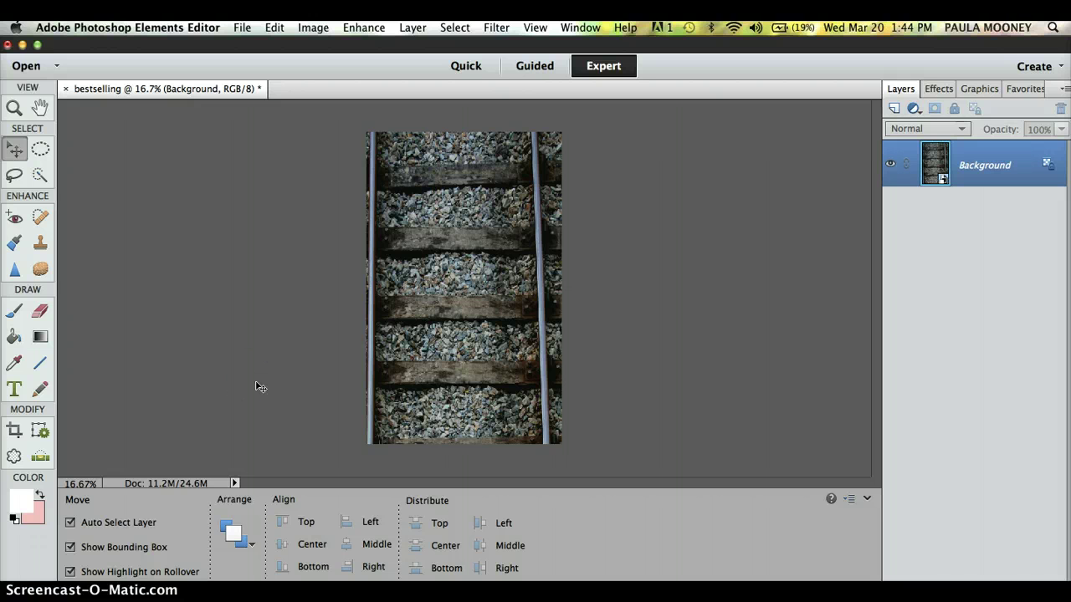
pyautogui.click(13, 389)
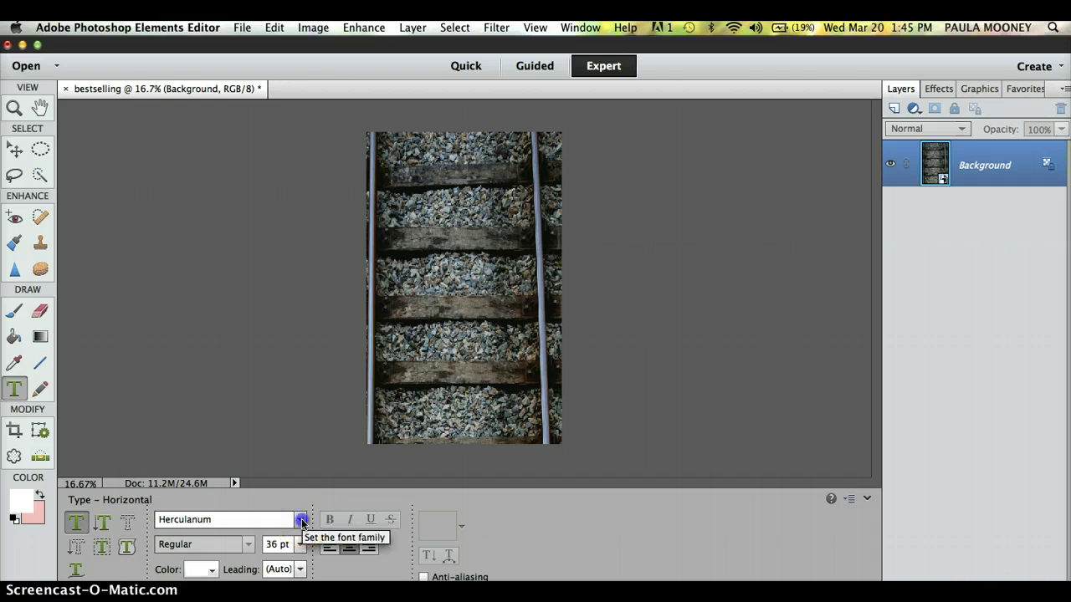
pyautogui.click(300, 520)
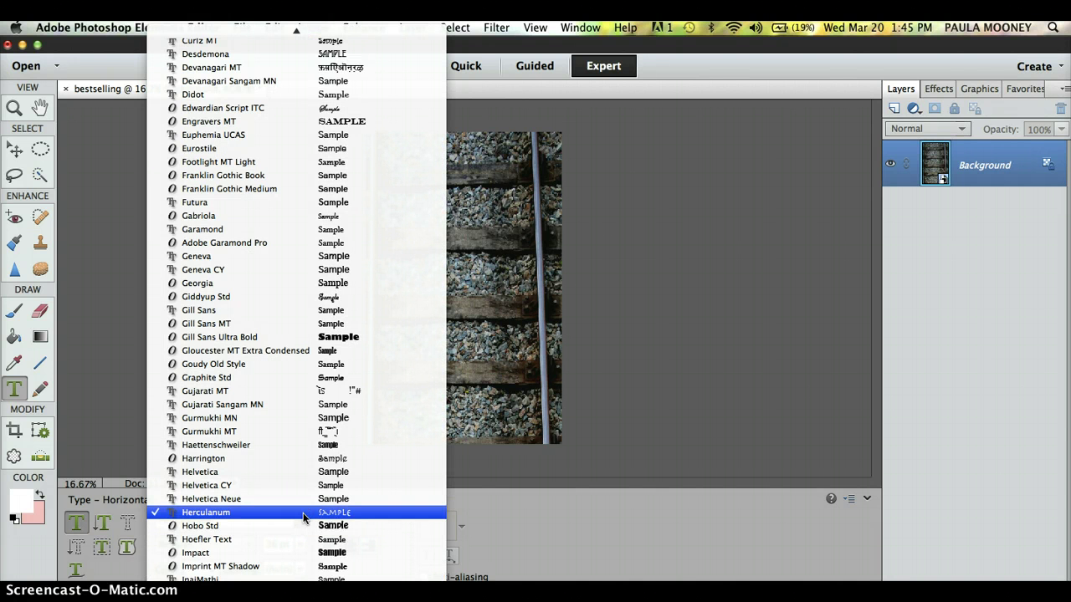
pyautogui.moveTo(304, 517); pyautogui.dragTo(348, 276)
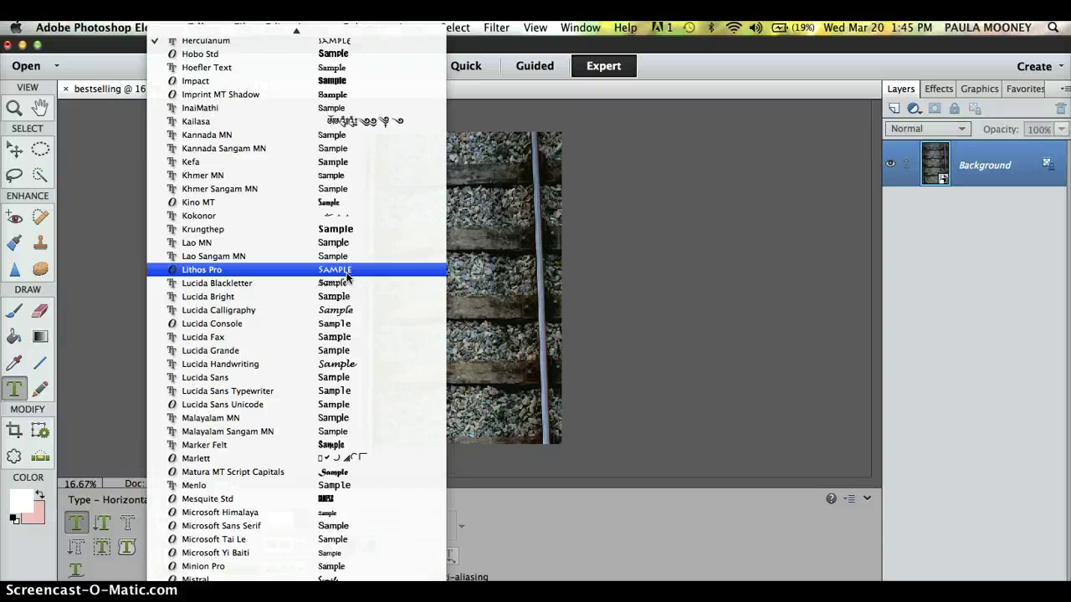
pyautogui.moveTo(347, 276); pyautogui.dragTo(326, 54)
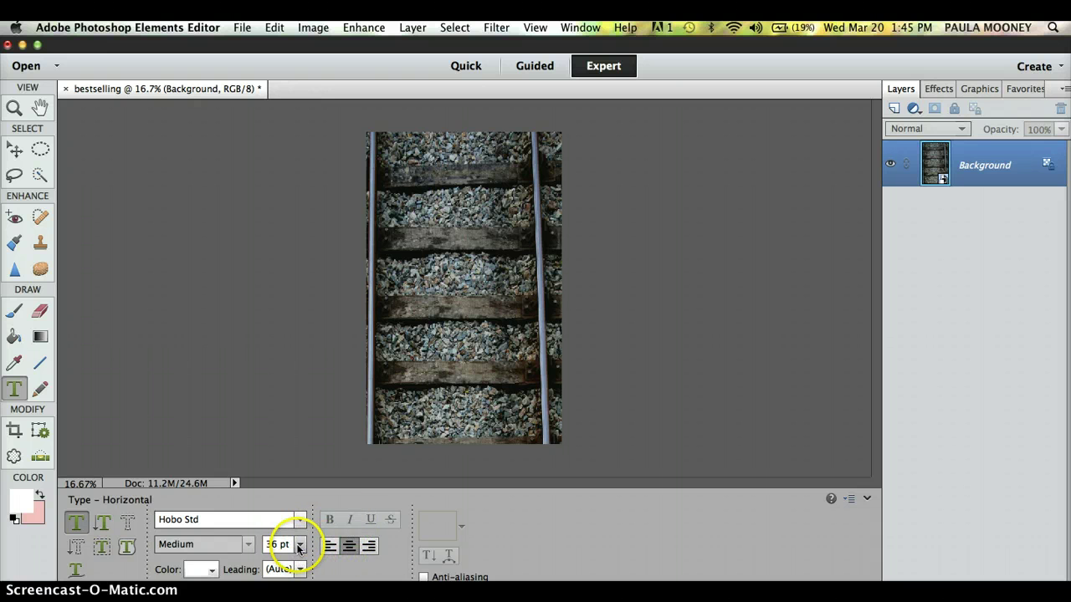
# Set the text colour to 10% Gray and cancel the stray text entry on the photo.
pyautogui.click(211, 570)
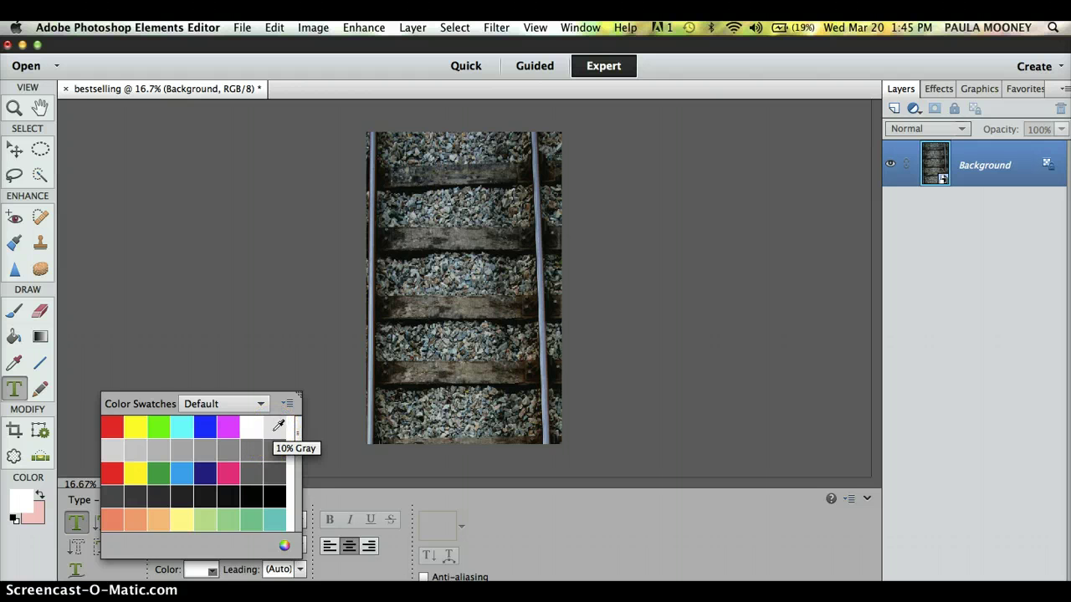
pyautogui.click(276, 428)
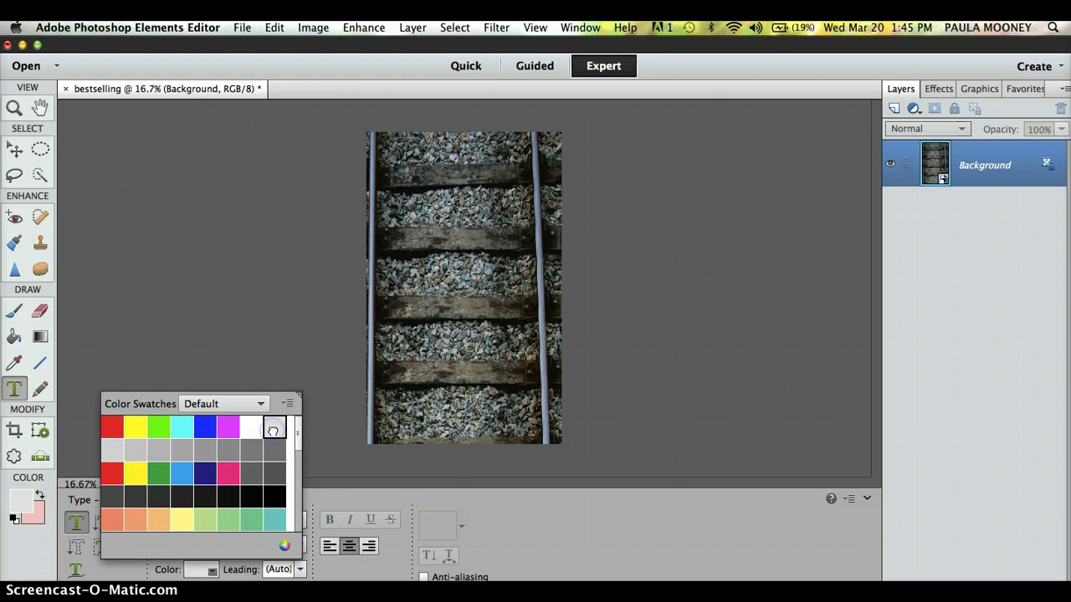
pyautogui.click(293, 365)
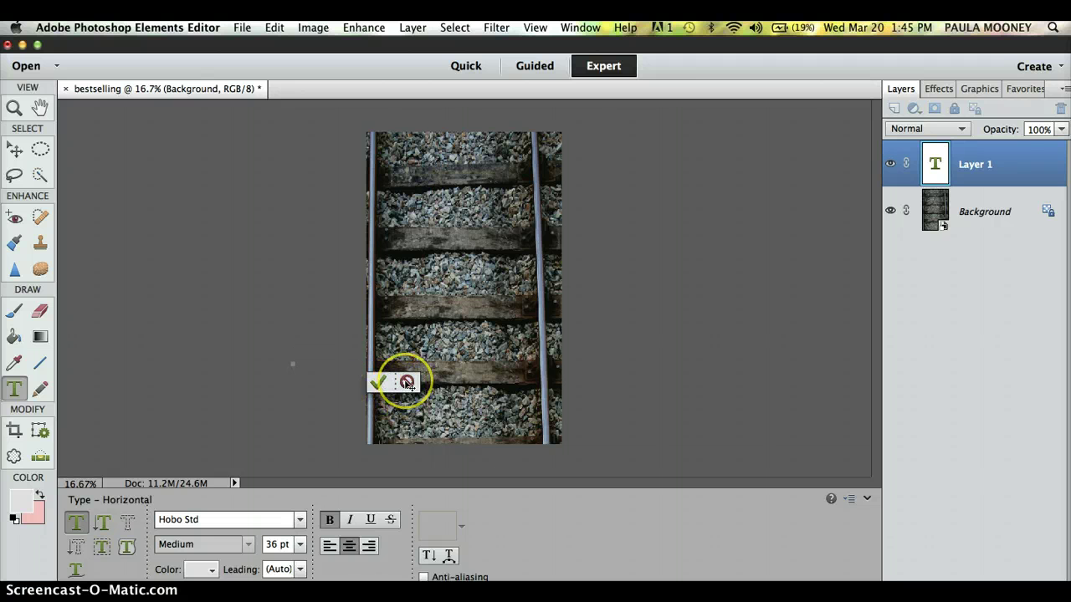
pyautogui.click(405, 383)
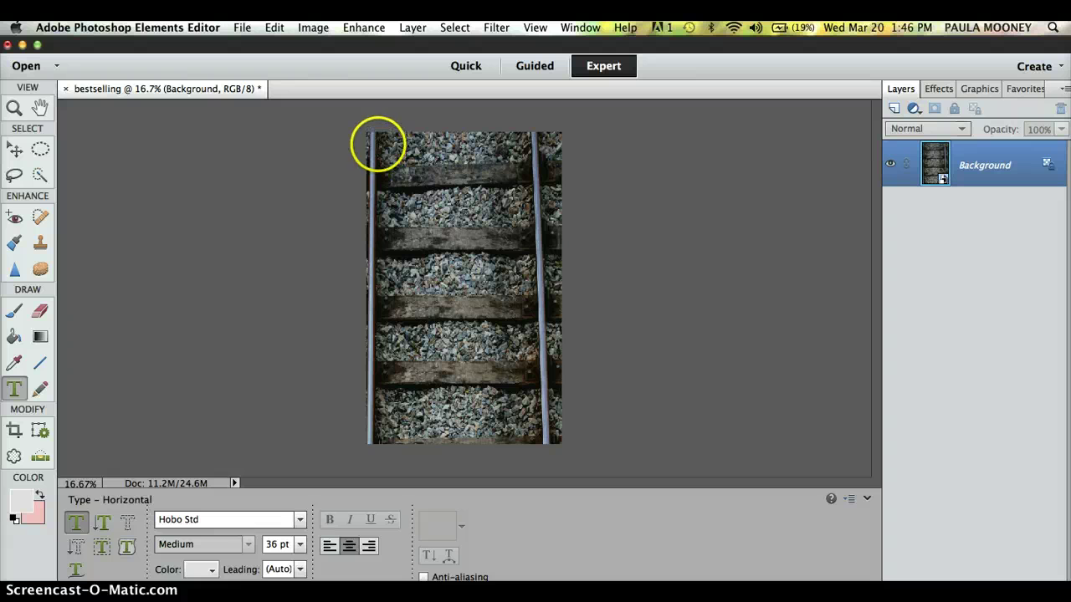
# Draw a text box over the photo's upper half, type BACK IN THE DAY, and select it.
pyautogui.click(379, 146)
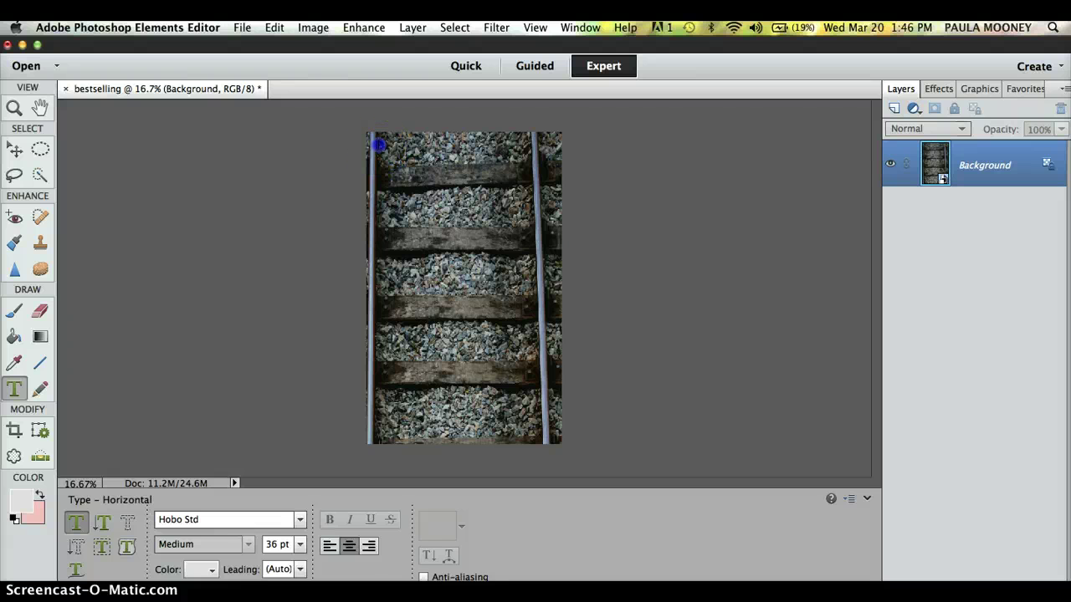
pyautogui.moveTo(397, 155); pyautogui.dragTo(546, 320)
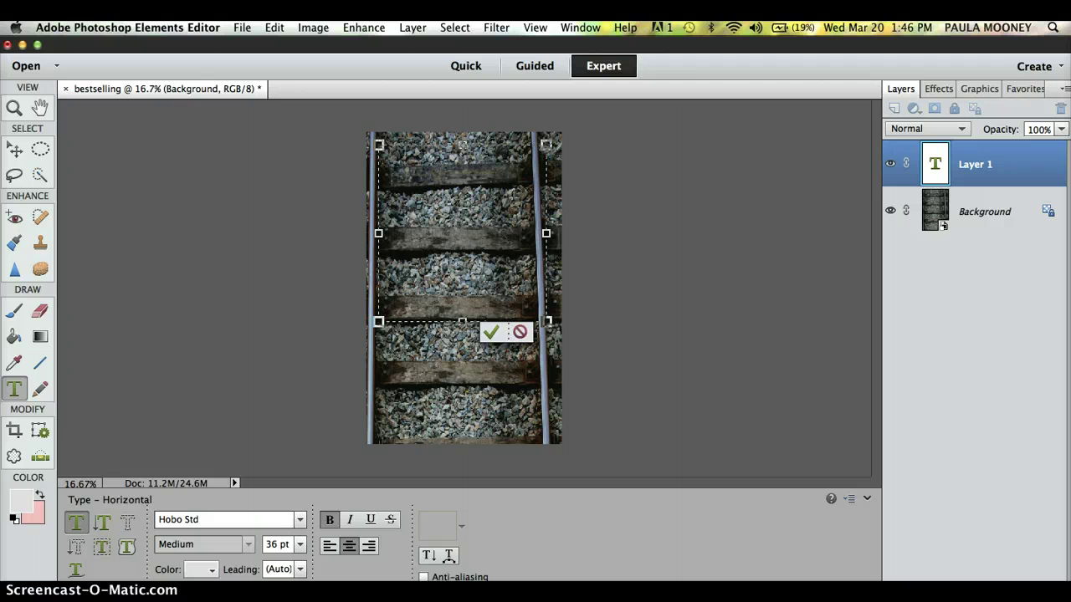
pyautogui.click(500, 306)
pyautogui.write('bACK')
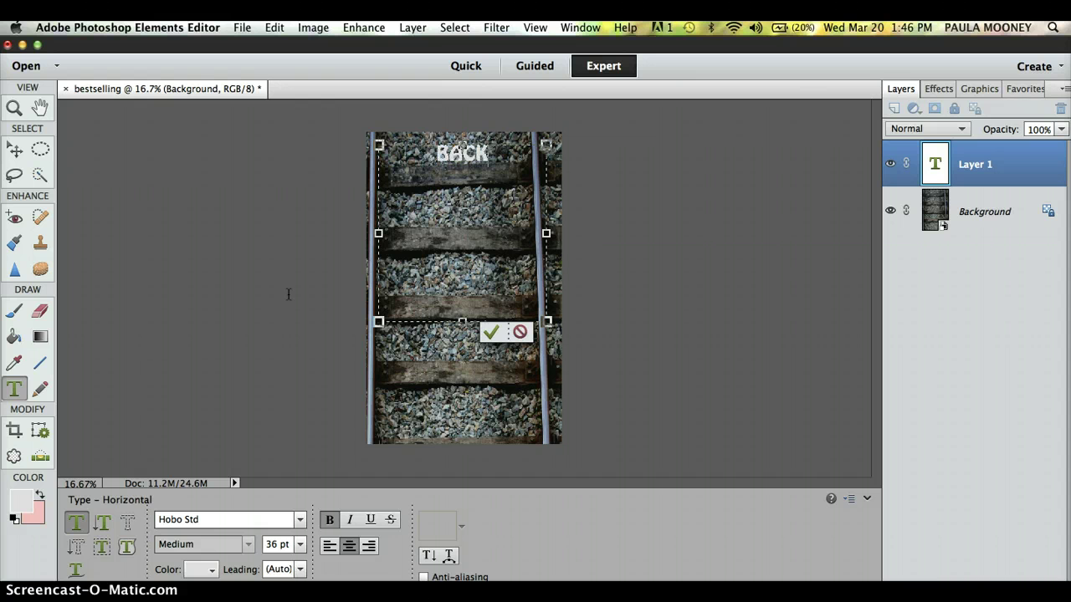
pyautogui.write(' IN THE DAY')
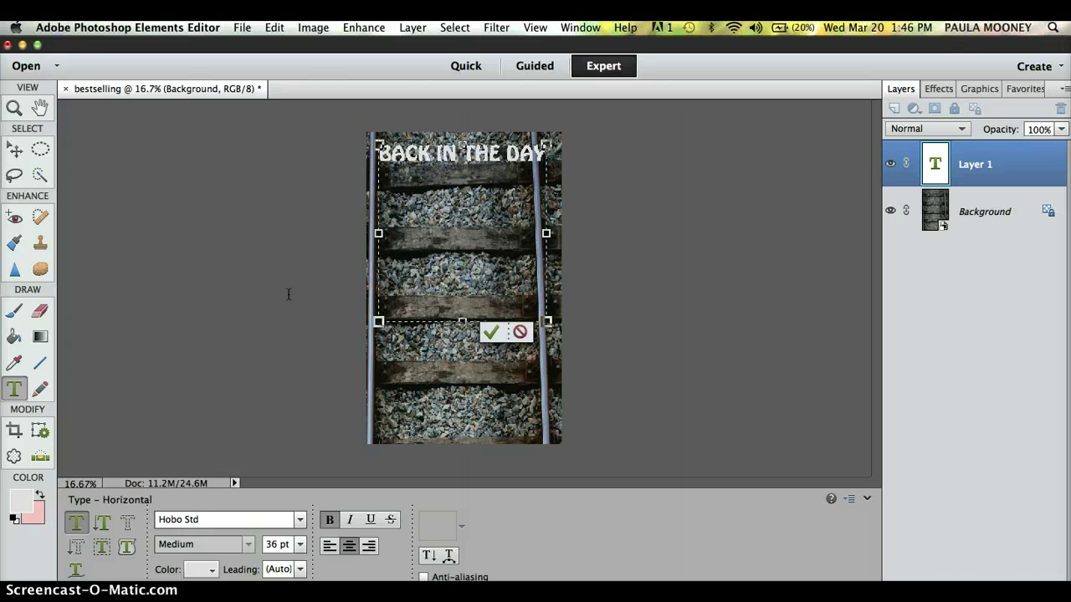
pyautogui.hotkey('shift', 'Left')
pyautogui.hotkey('shift', 'Left')
pyautogui.hotkey('shift', 'Left')
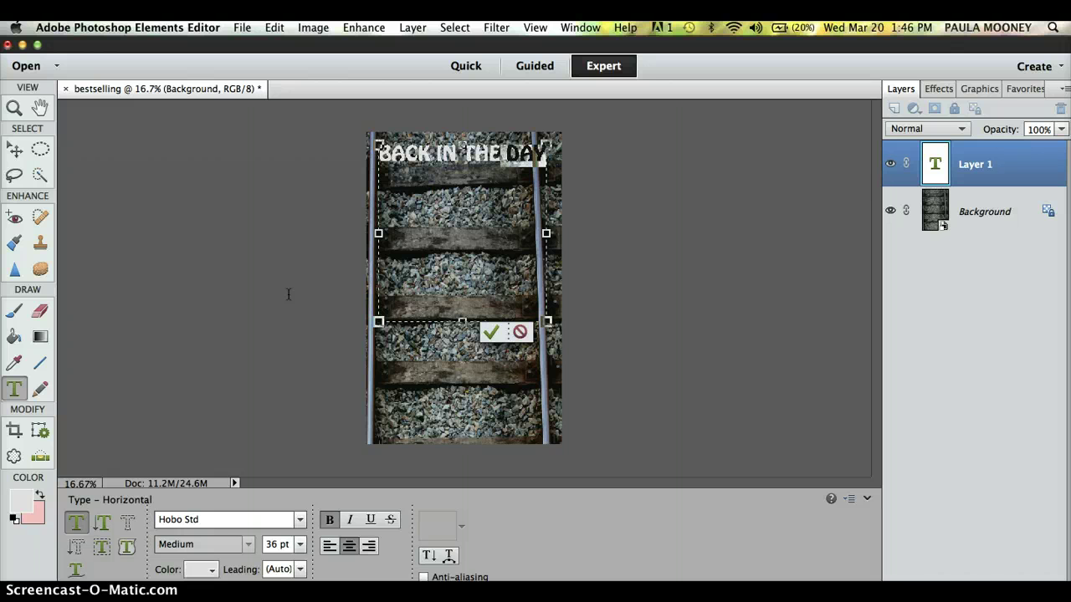
pyautogui.hotkey('shift', 'Left')
pyautogui.hotkey('shift', 'Left')
pyautogui.hotkey('shift', 'Left')
pyautogui.hotkey('shift', 'Left')
pyautogui.hotkey('shift', 'Left')
pyautogui.hotkey('shift', 'Left')
pyautogui.hotkey('shift', 'Left')
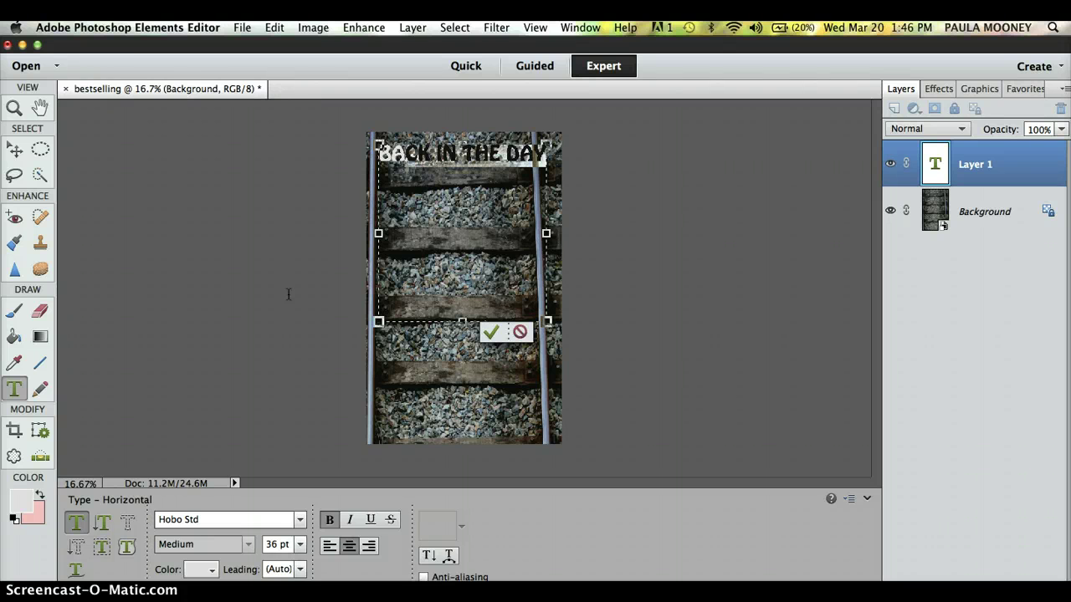
pyautogui.hotkey('shift', 'Left')
pyautogui.hotkey('shift', 'Left')
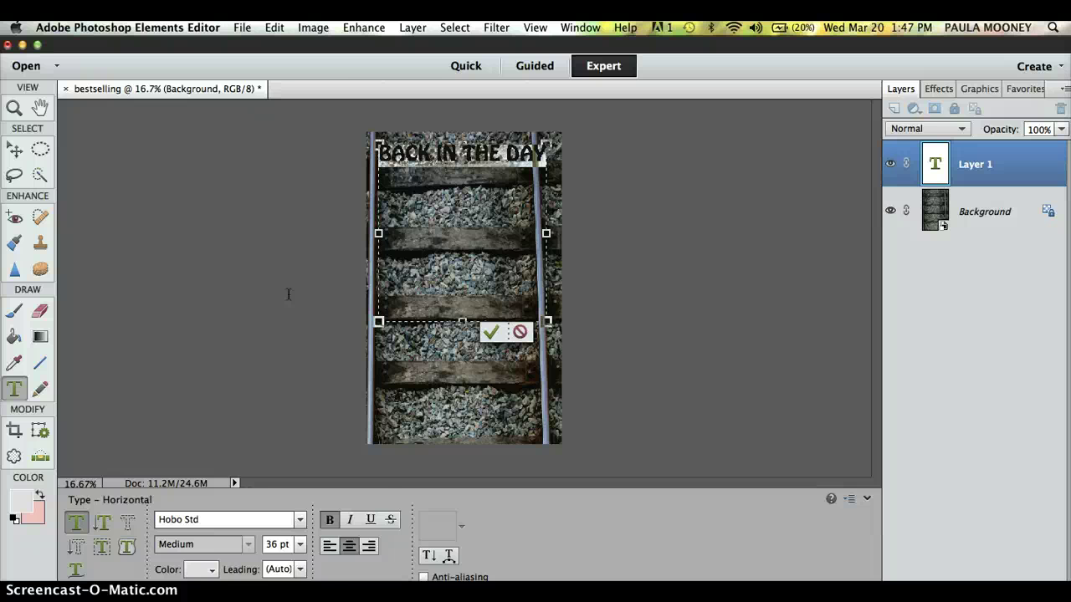
# Enlarge the selected title through 48 and 60 pt up to 72 pt.
pyautogui.click(299, 546)
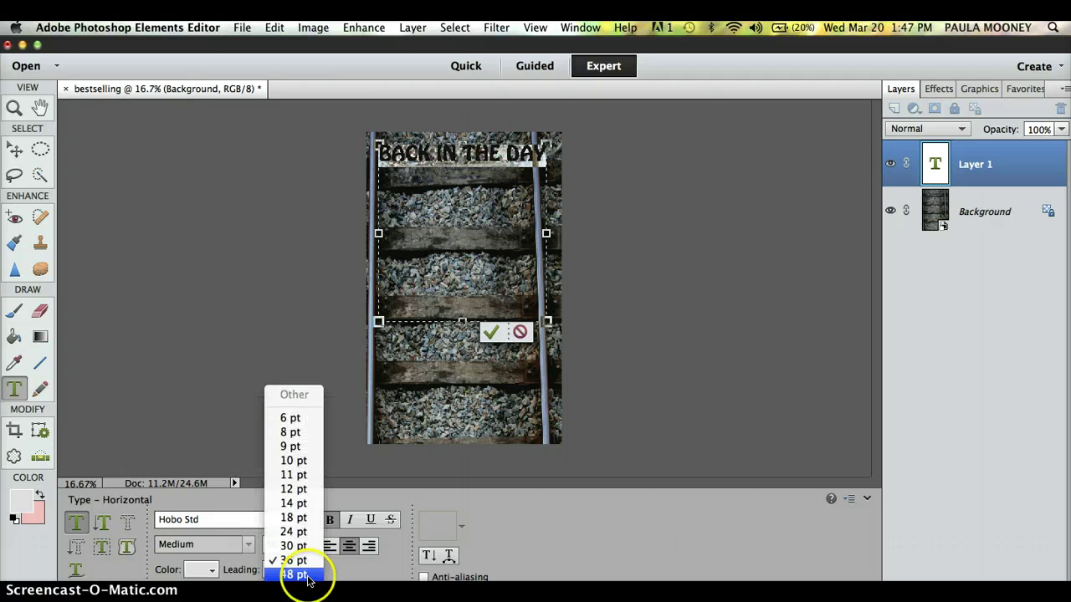
pyautogui.click(299, 573)
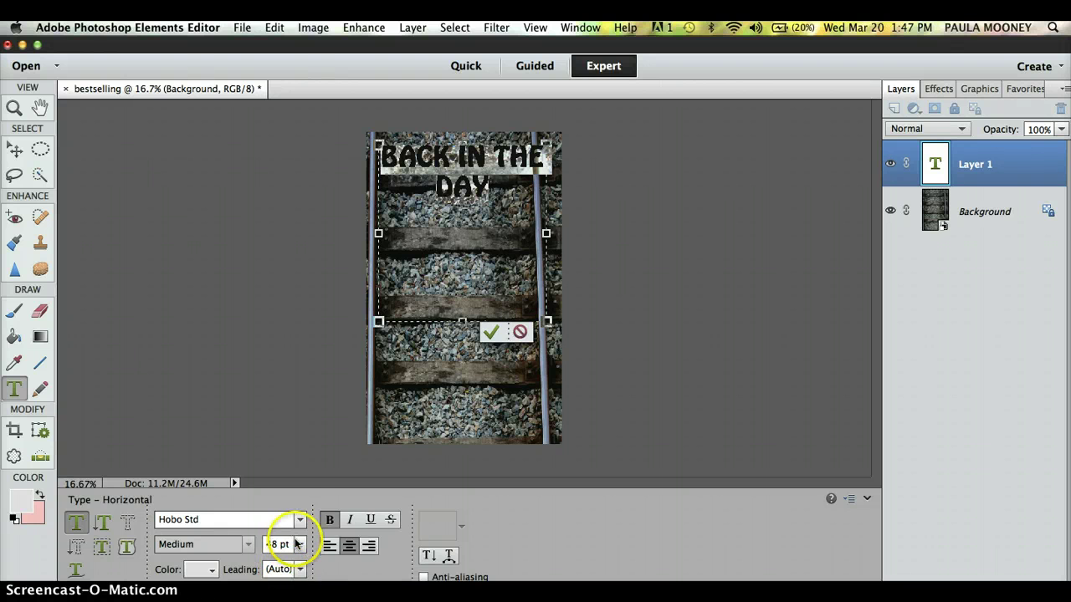
pyautogui.click(300, 544)
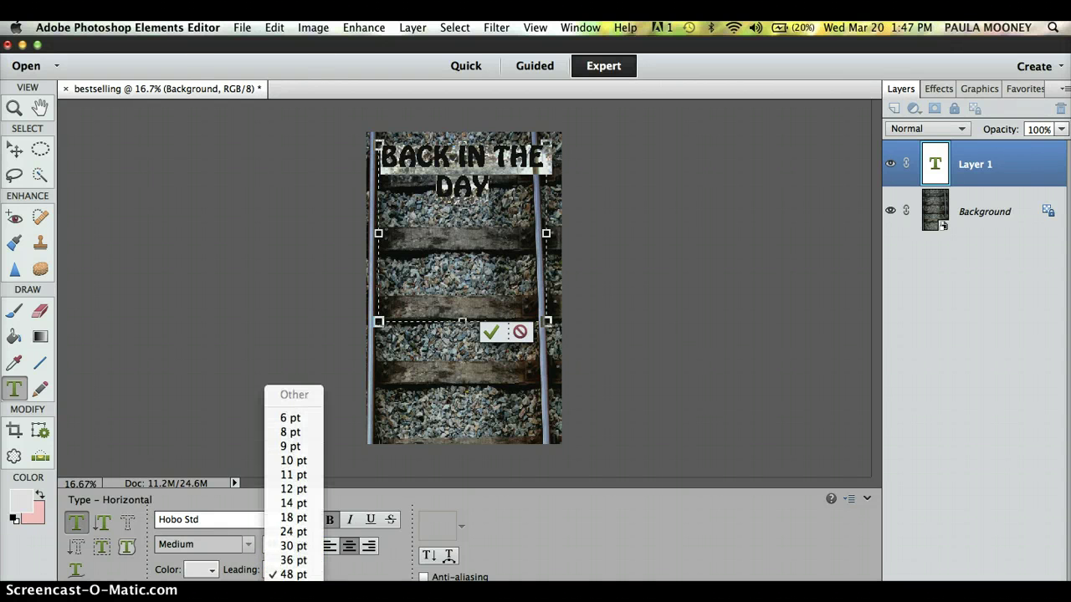
pyautogui.click(292, 577)
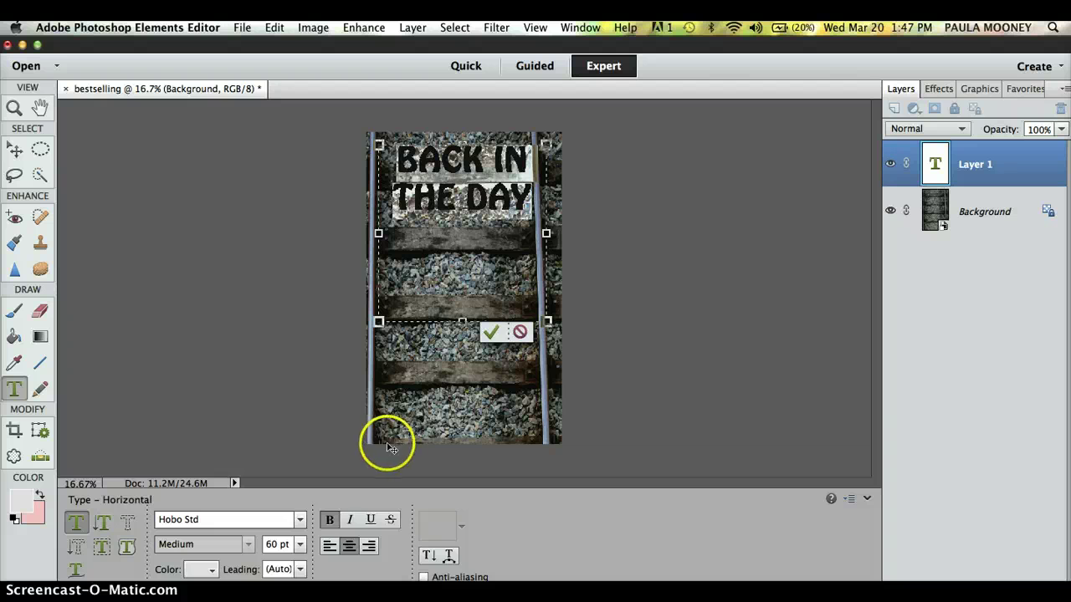
pyautogui.click(300, 544)
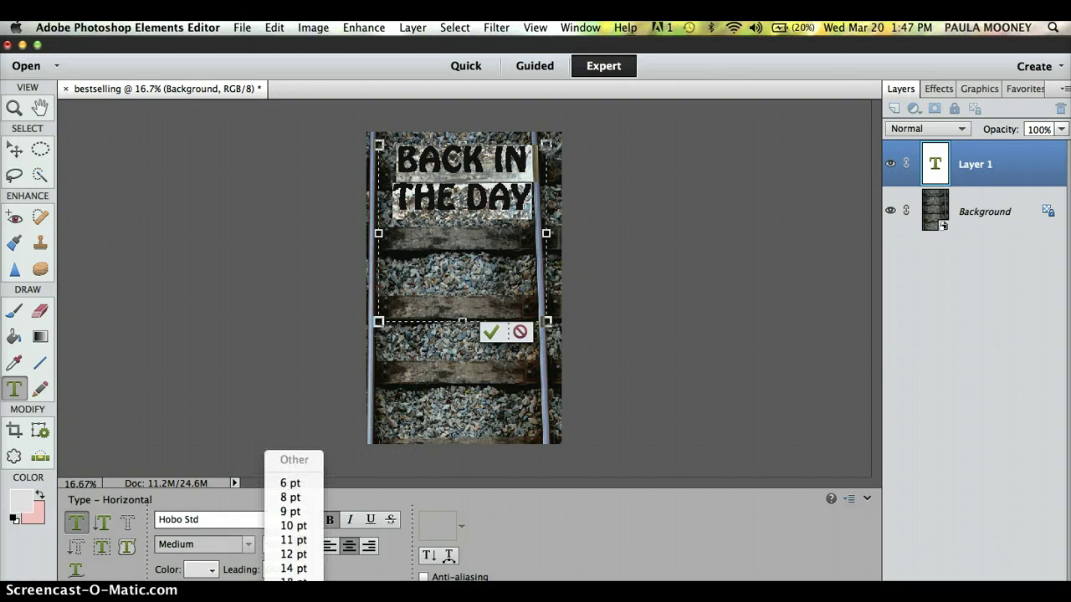
pyautogui.click(293, 596)
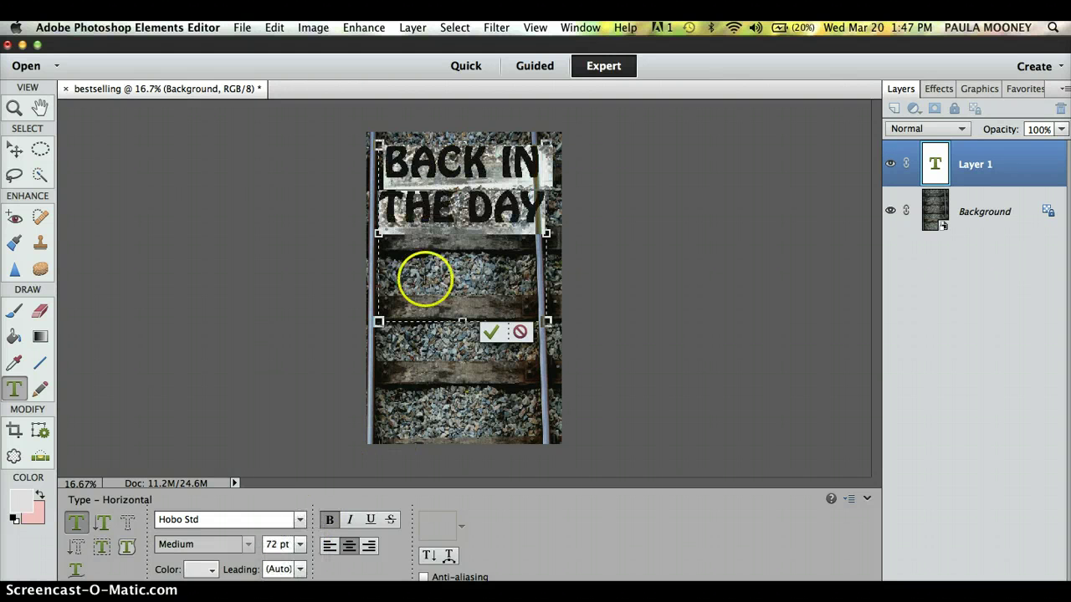
# Break the title into BACK / IN / THE / DAY lines and select all its text.
pyautogui.click(464, 189)
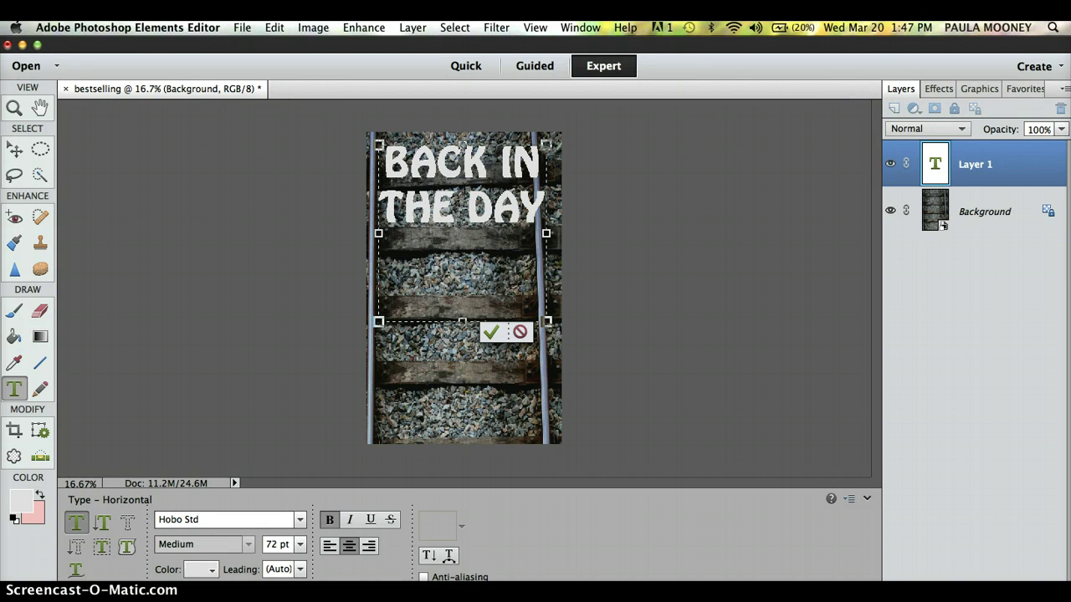
pyautogui.press('Return')
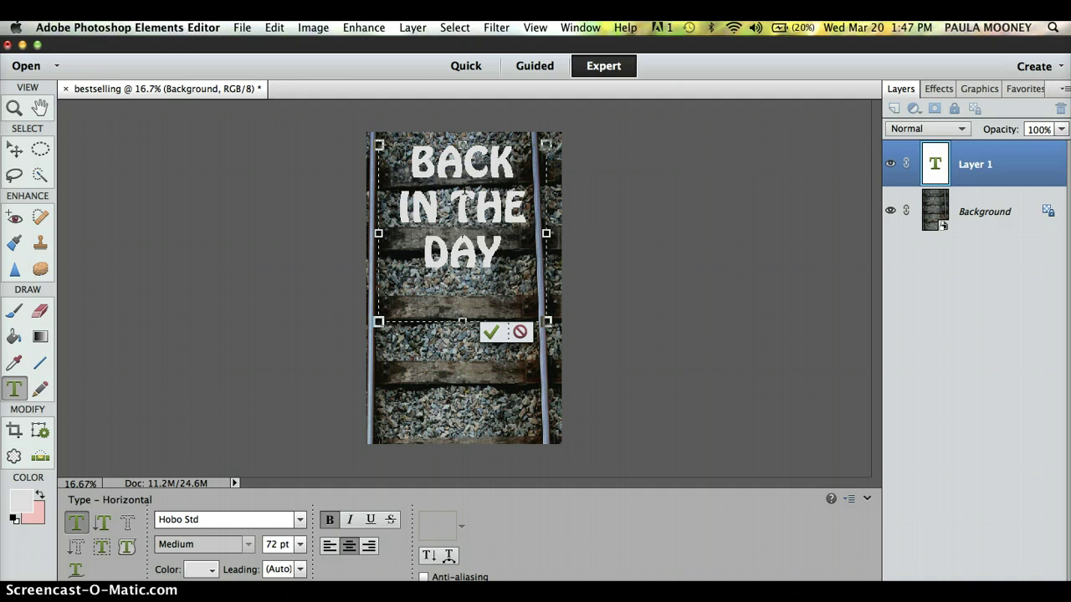
pyautogui.press('Return')
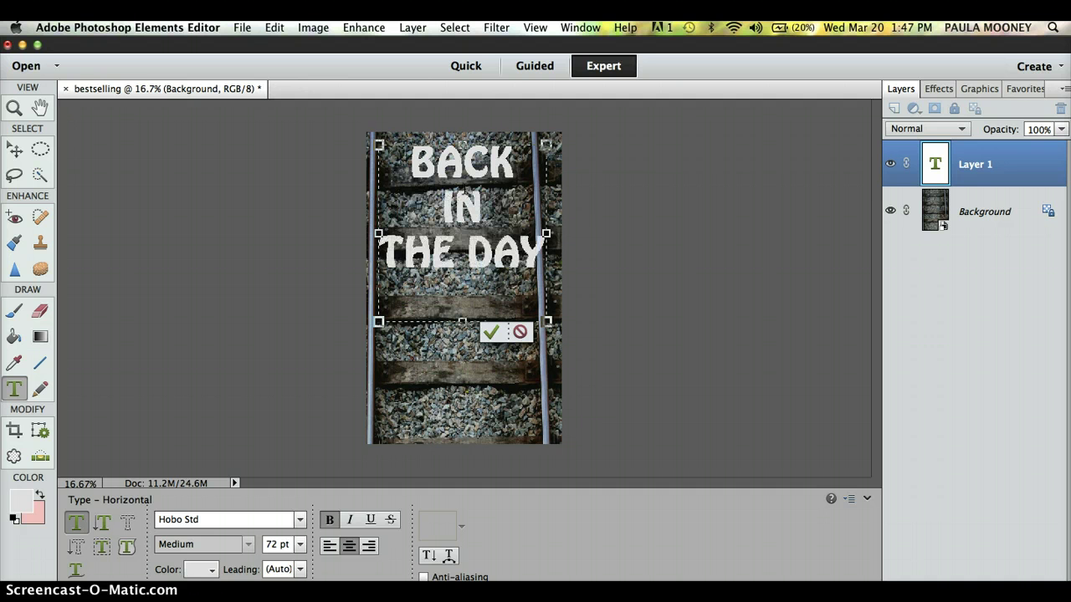
pyautogui.press('Right')
pyautogui.press('Right')
pyautogui.press('Return')
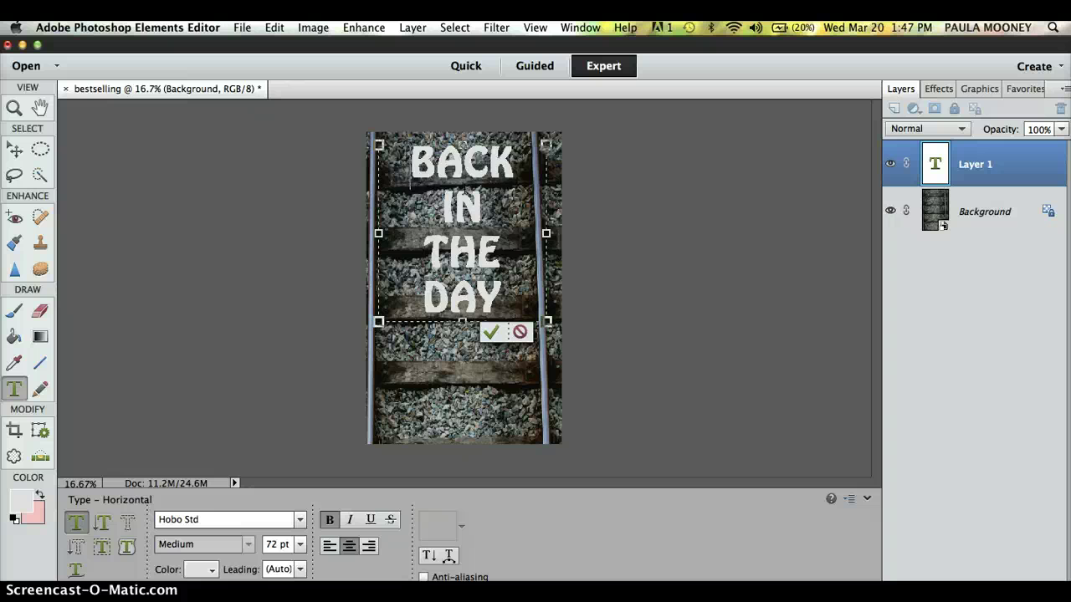
pyautogui.press('super+a')
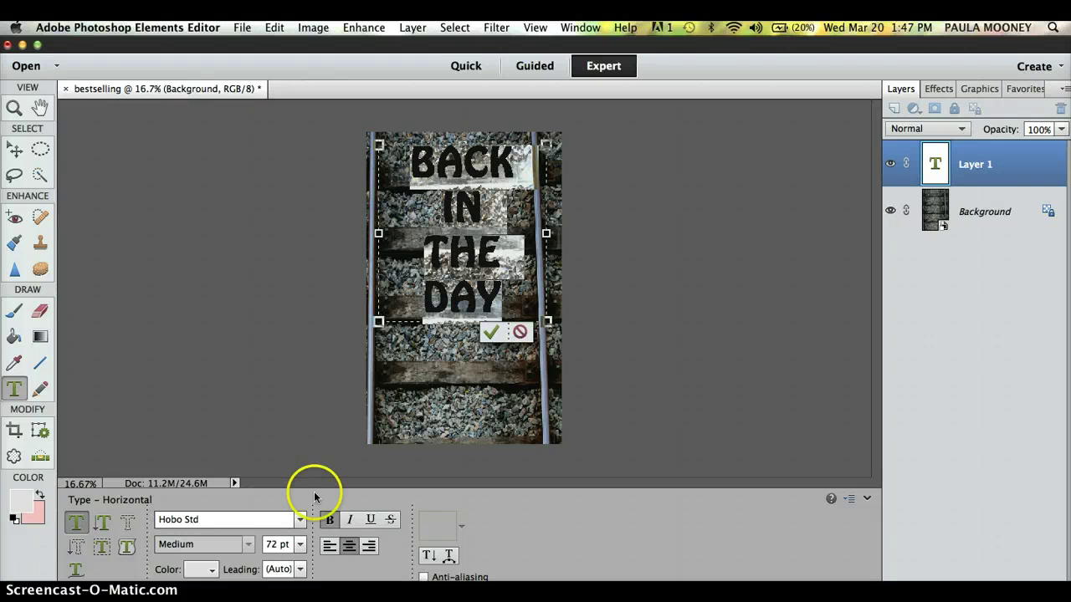
# Switch the title font to Gill Sans Ultra Bold and commit it as its text layer.
pyautogui.click(300, 520)
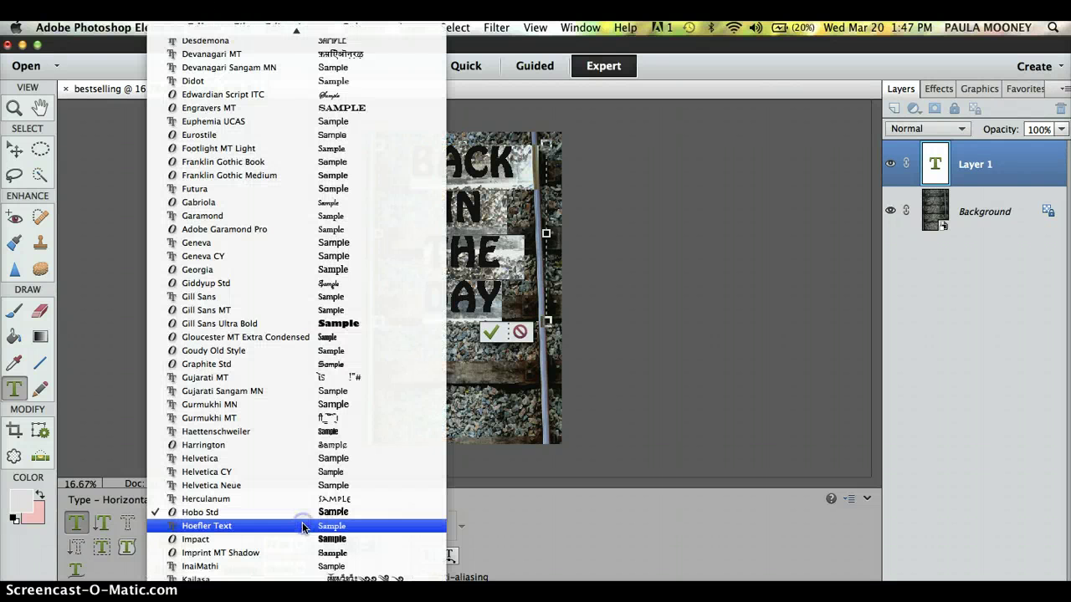
pyautogui.click(349, 323)
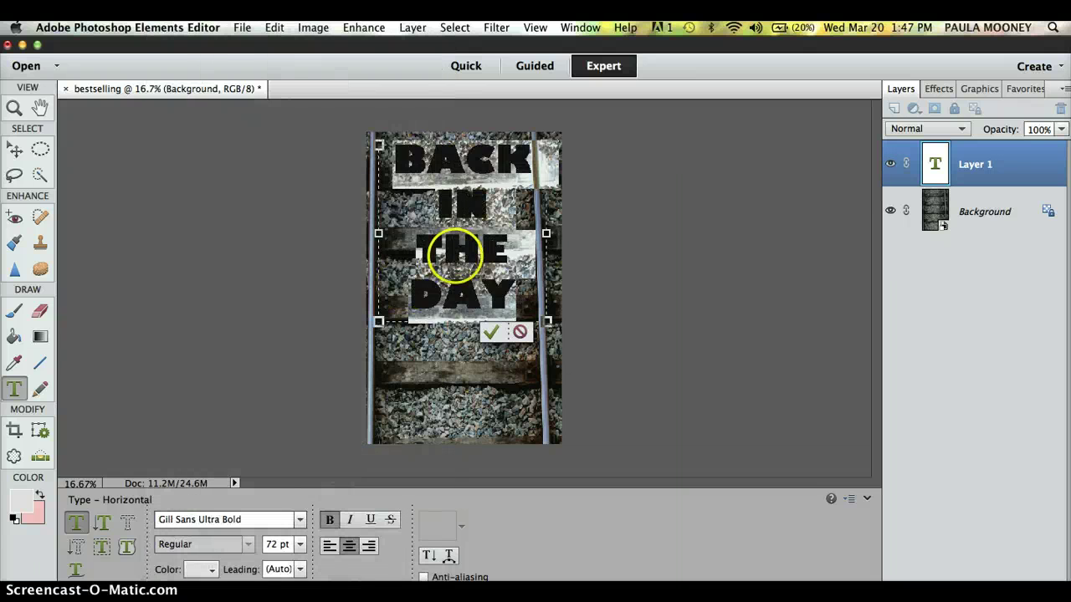
pyautogui.click(455, 255)
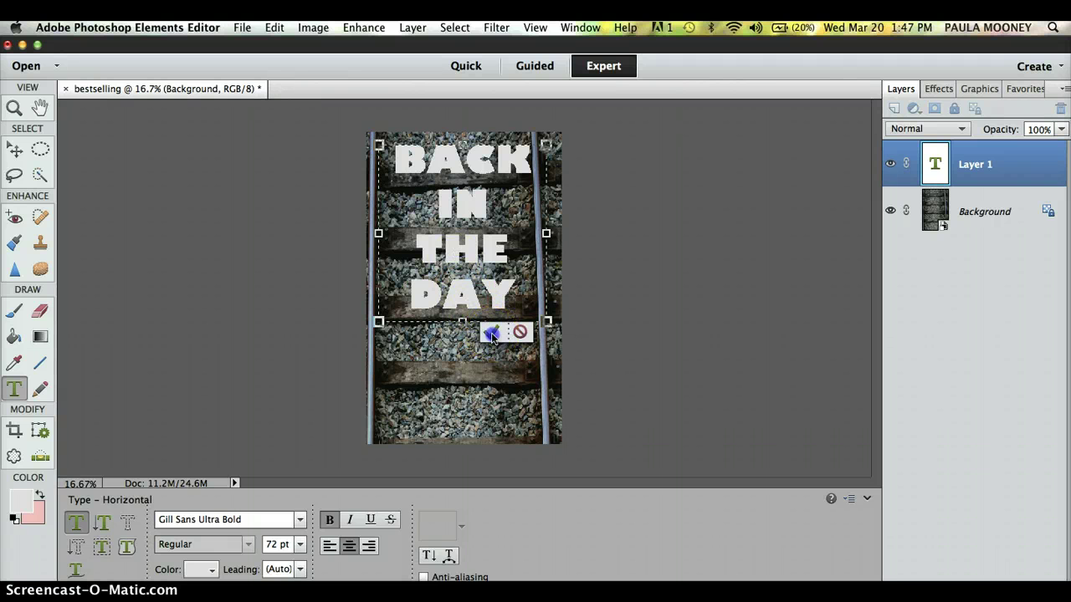
pyautogui.click(491, 332)
# With the Move tool, select the BACK IN THE DAY layer and open Layer Style > Style Settings.
pyautogui.press('v')
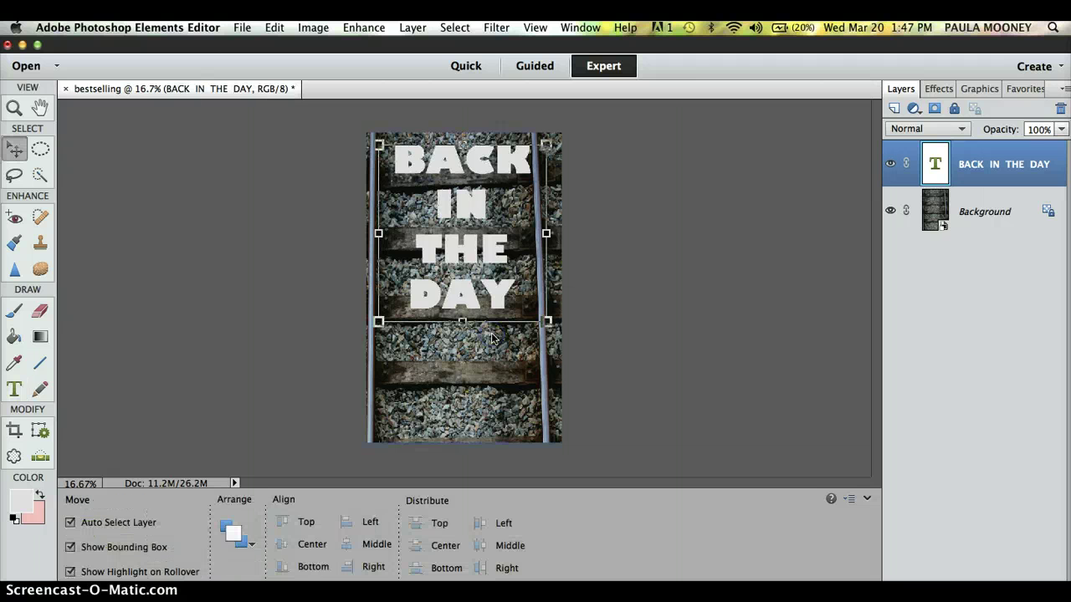
pyautogui.click(648, 326)
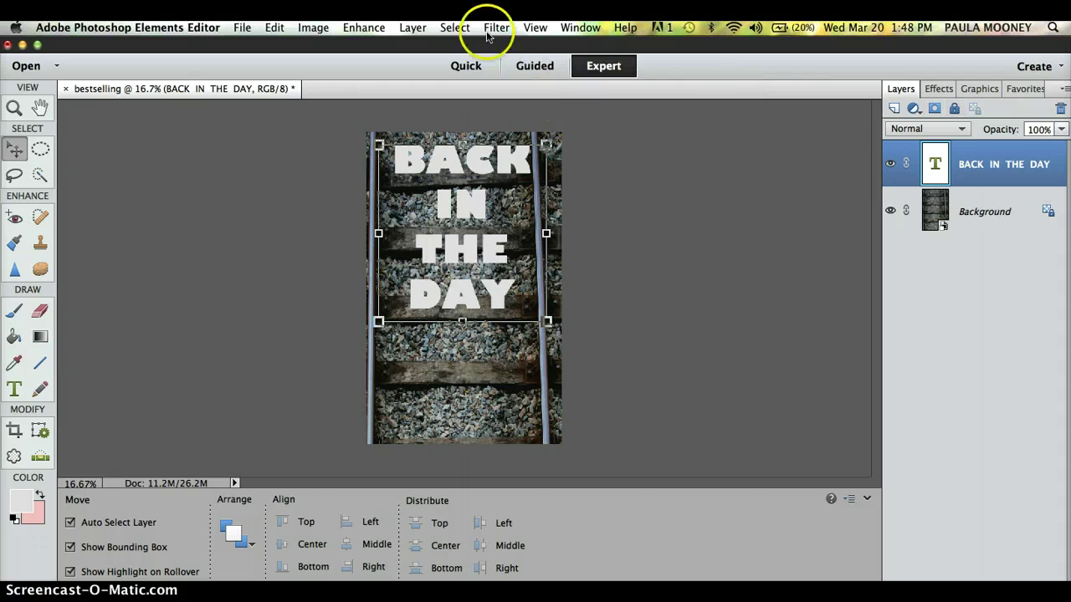
pyautogui.click(411, 32)
pyautogui.moveTo(544, 117)
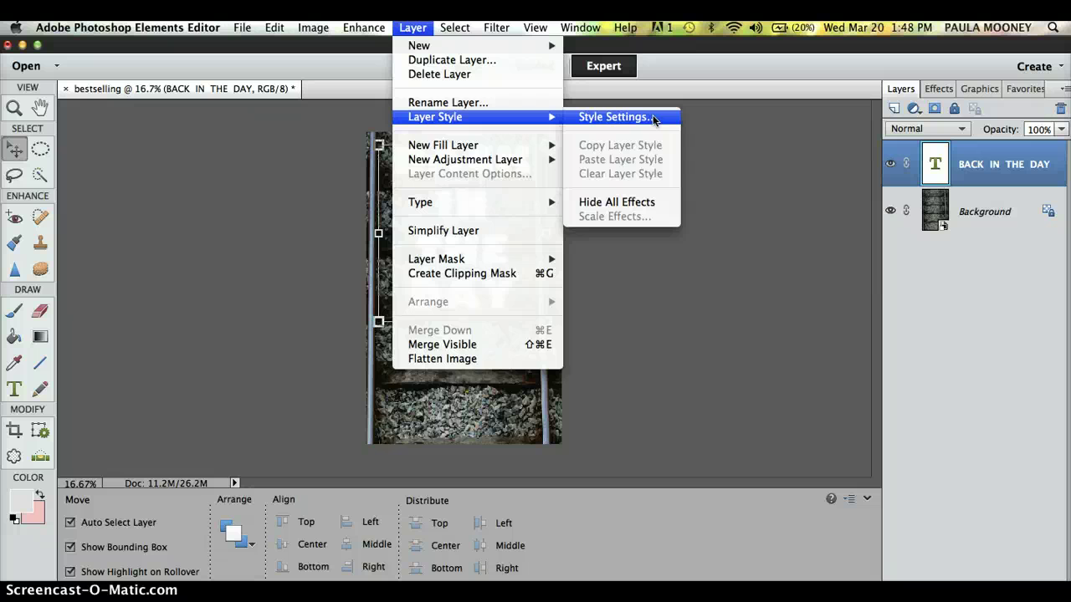
pyautogui.click(655, 118)
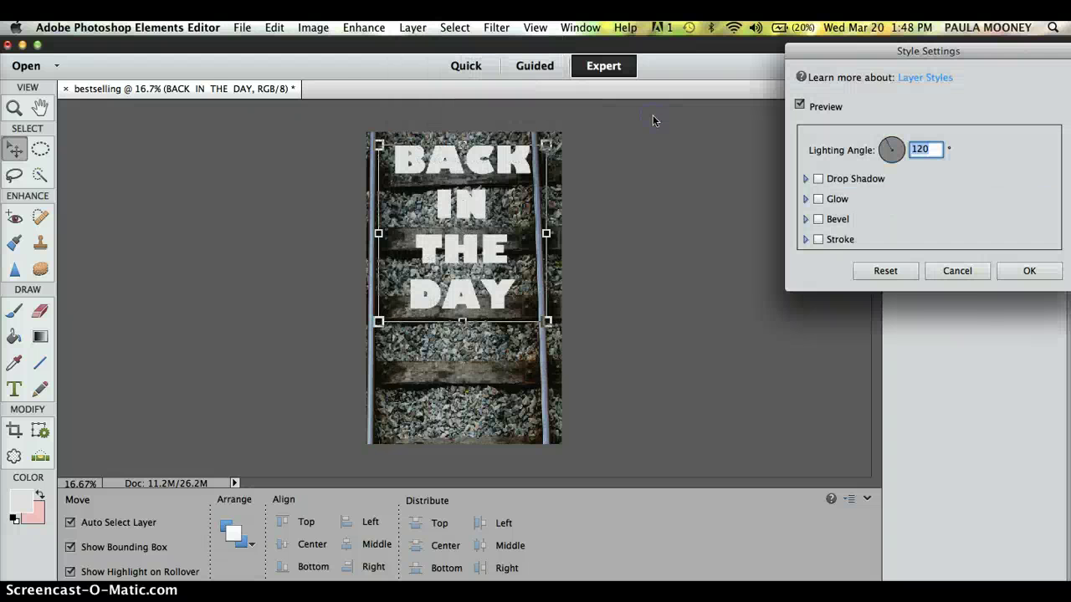
# Enable a drop shadow on the title with size 249 px and distance 17 px.
pyautogui.click(783, 198)
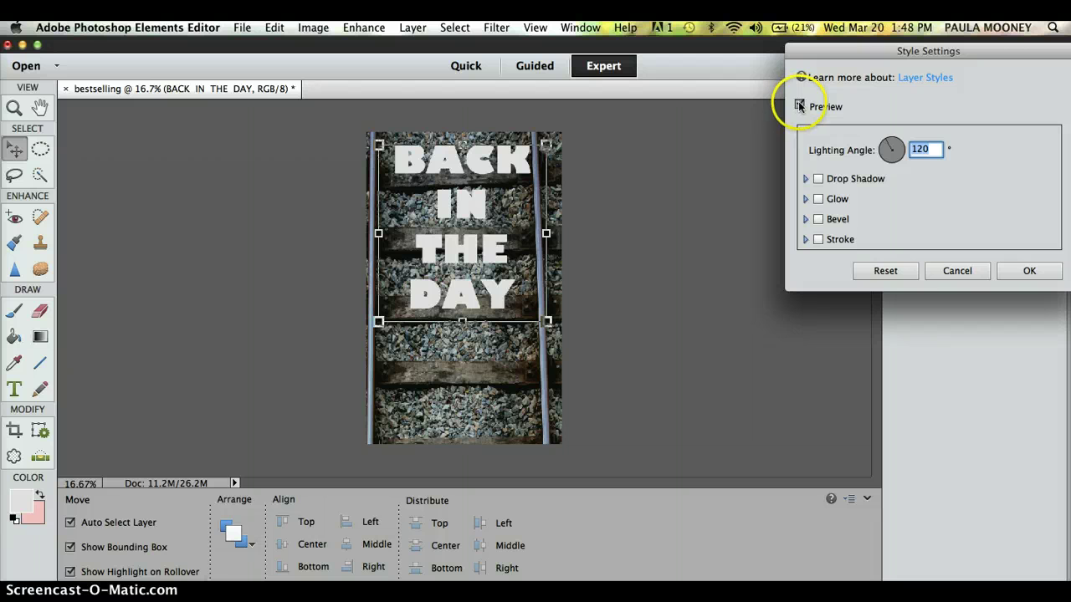
pyautogui.click(818, 179)
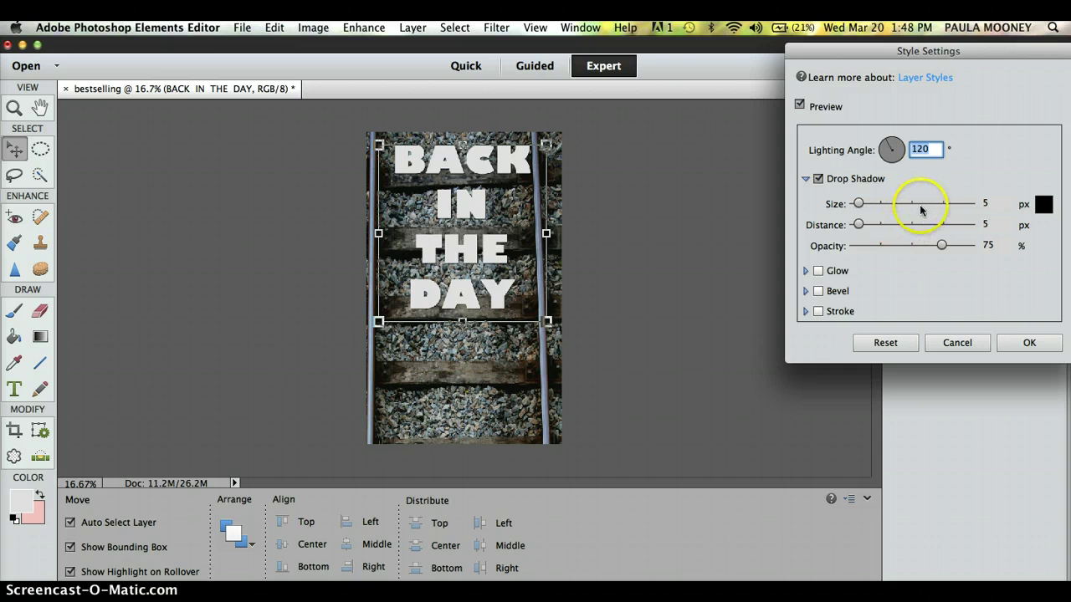
pyautogui.click(922, 204)
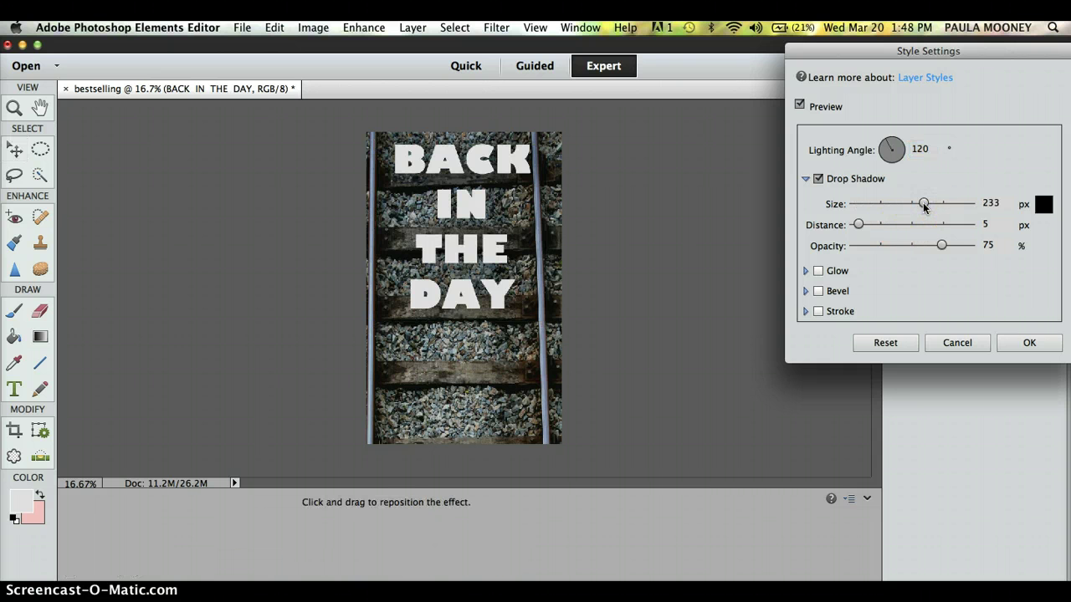
pyautogui.moveTo(924, 207); pyautogui.dragTo(964, 204)
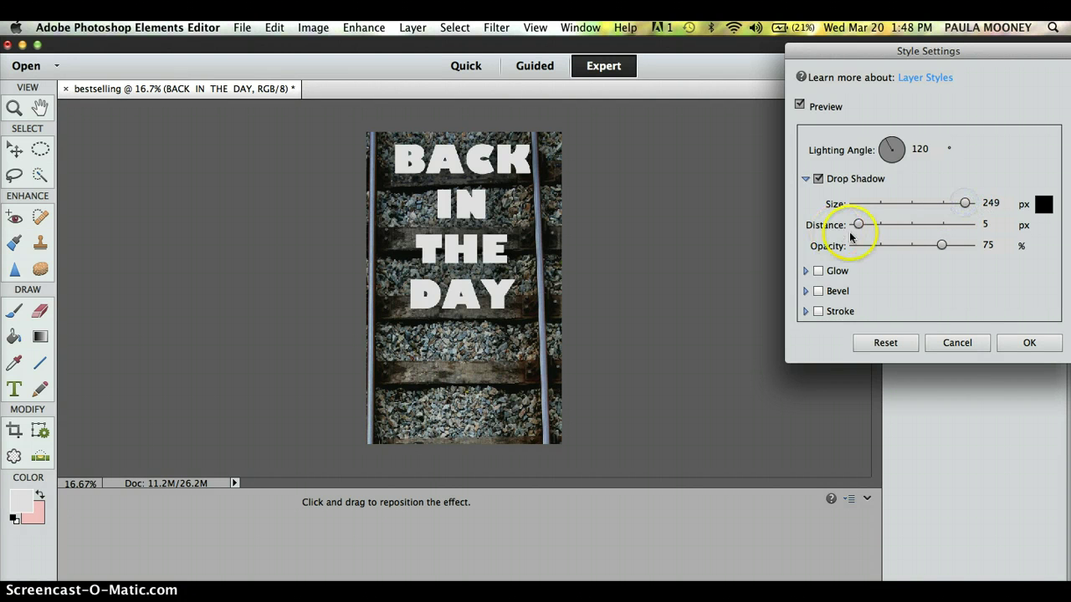
pyautogui.moveTo(858, 225)
pyautogui.mouseDown()
pyautogui.moveTo(972, 236)
pyautogui.moveTo(867, 228)
pyautogui.mouseUp()
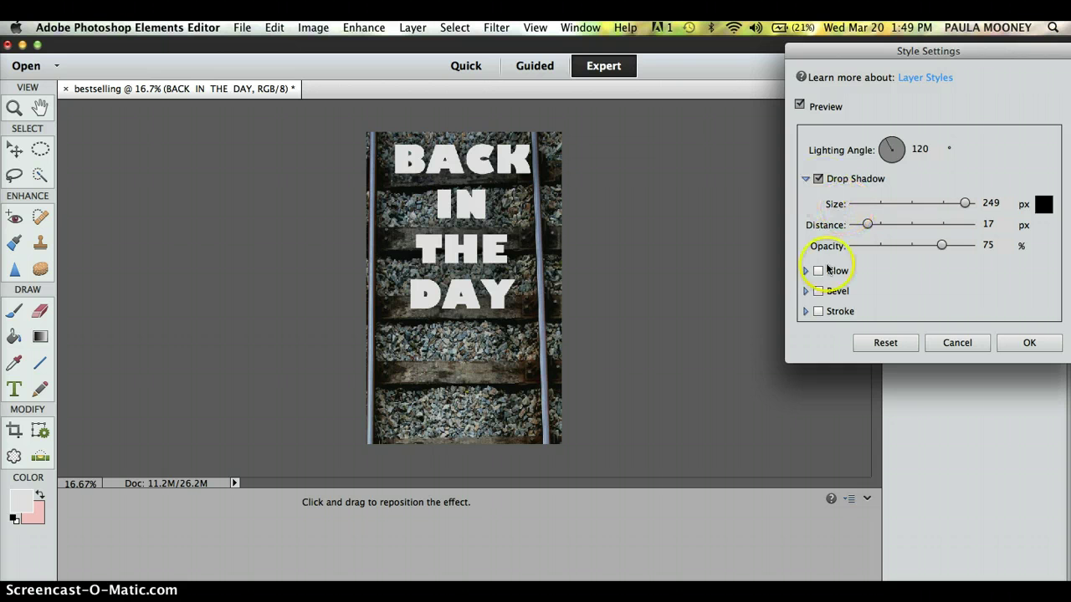
# Turn on a 250 px inner glow, a 209 px outer glow and a bevel for the title.
pyautogui.click(818, 272)
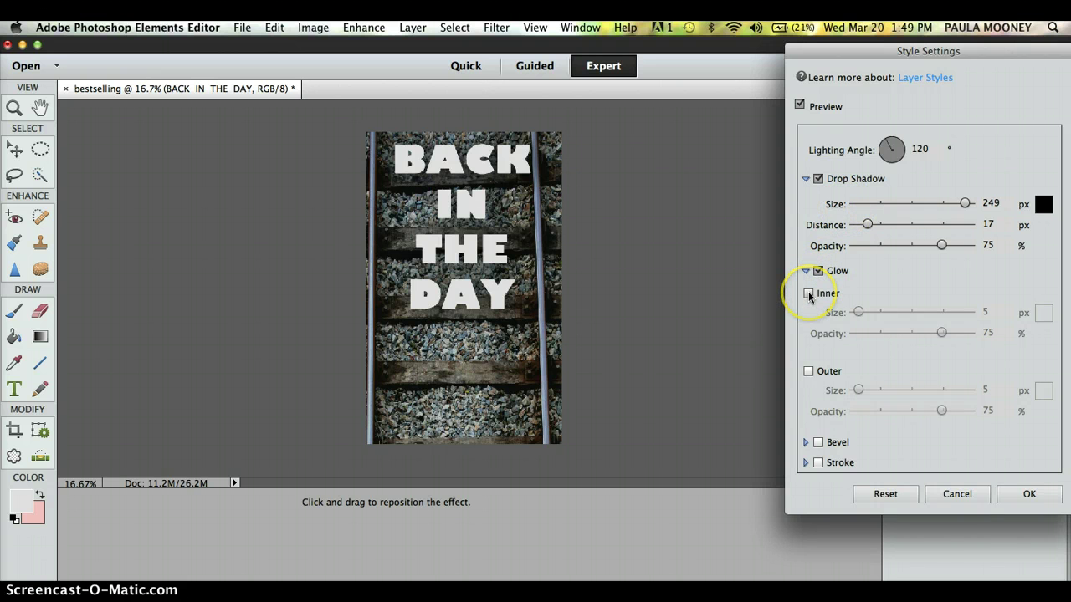
pyautogui.click(809, 295)
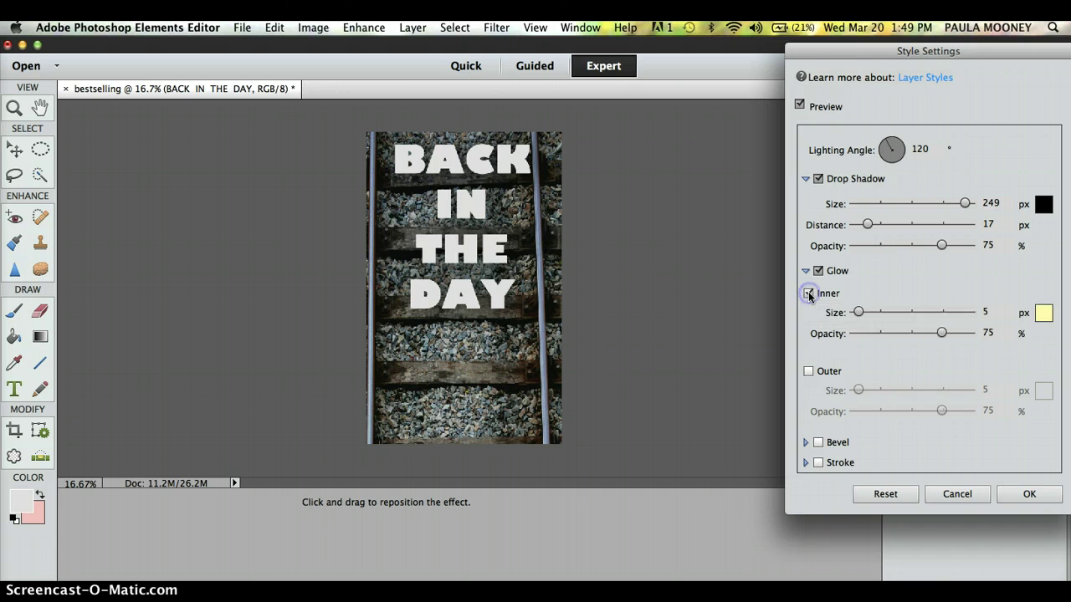
pyautogui.click(808, 373)
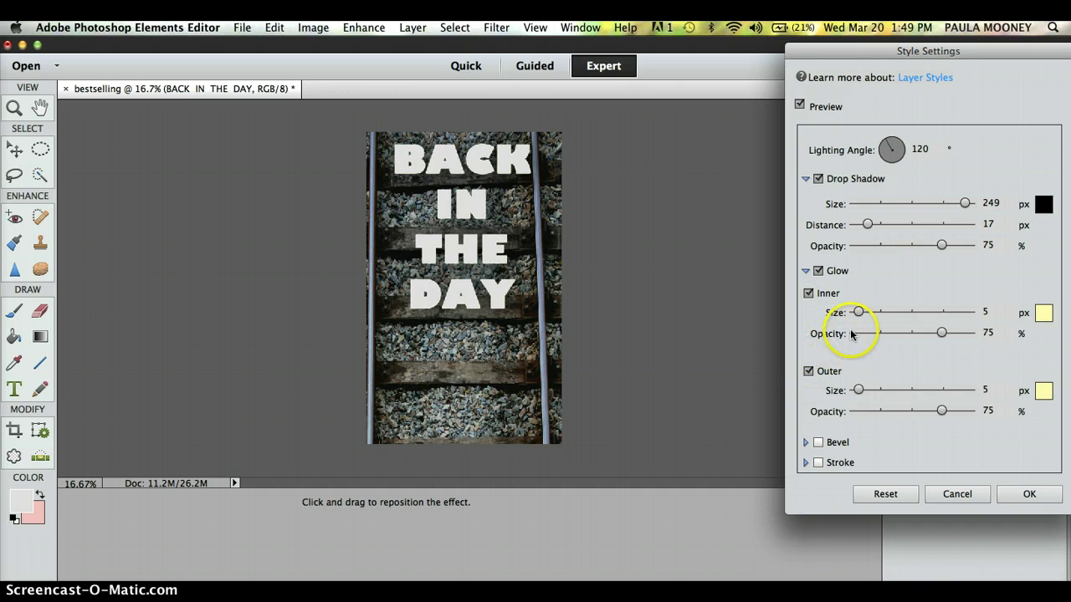
pyautogui.moveTo(861, 312); pyautogui.dragTo(970, 312)
pyautogui.moveTo(858, 390); pyautogui.dragTo(981, 397)
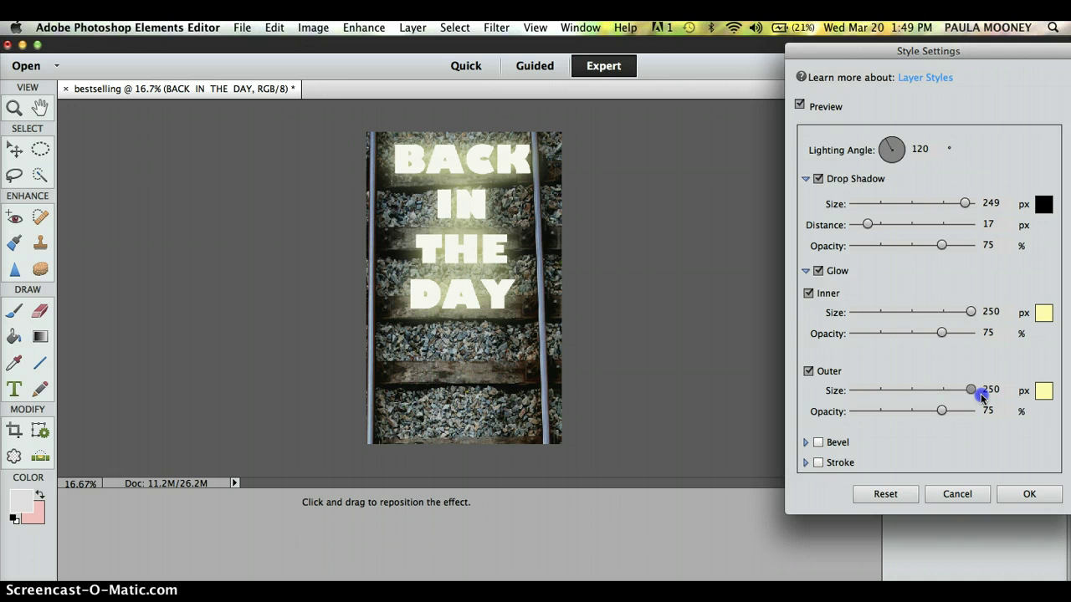
pyautogui.moveTo(981, 398); pyautogui.dragTo(916, 391)
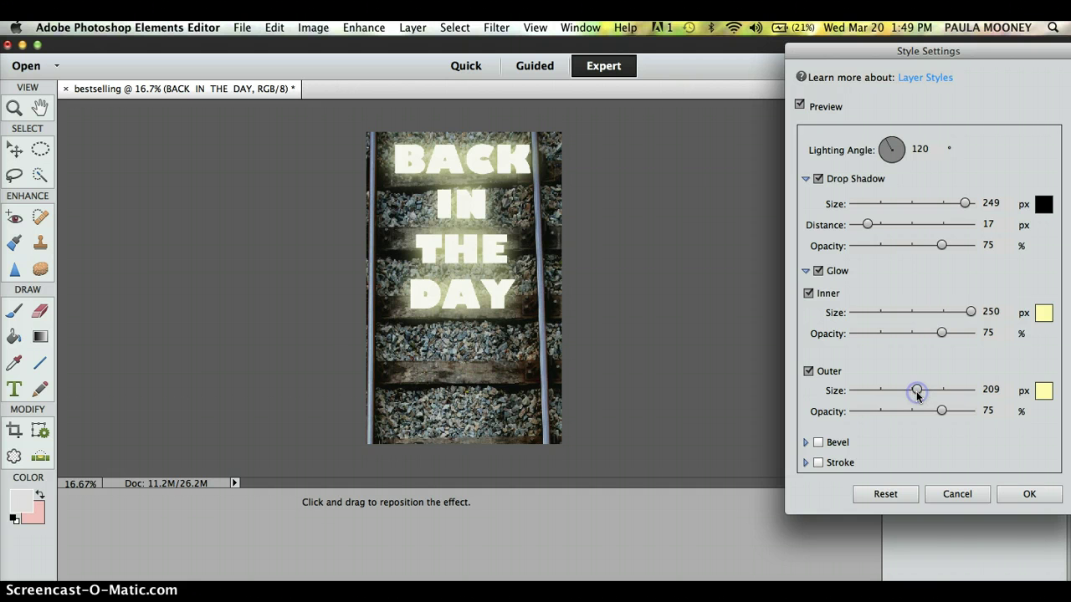
pyautogui.click(819, 444)
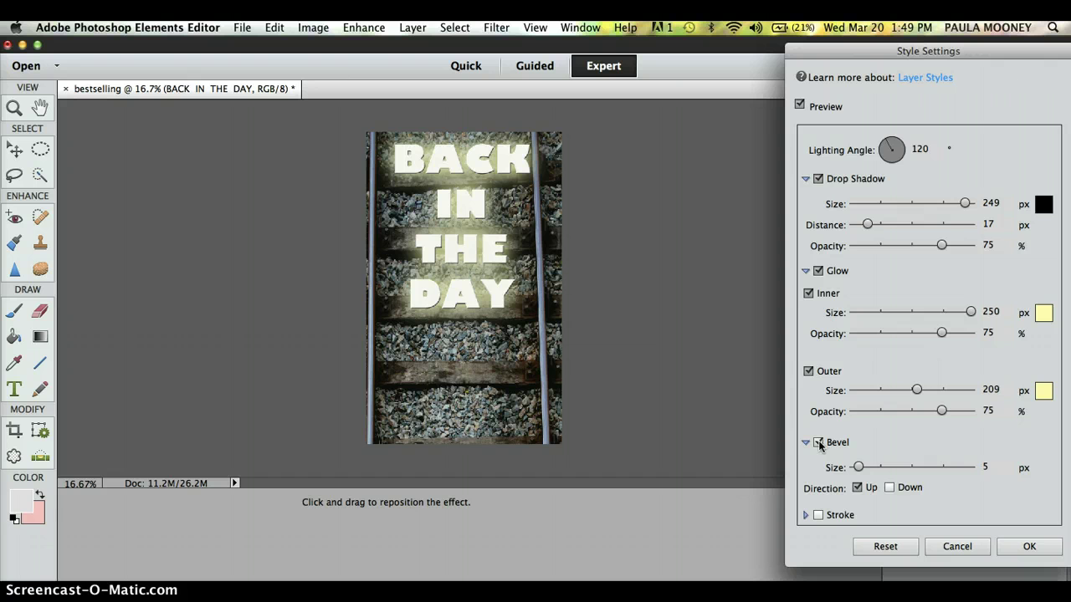
# Shrink the bevel to 2 px and keep its direction set to Up.
pyautogui.click(906, 467)
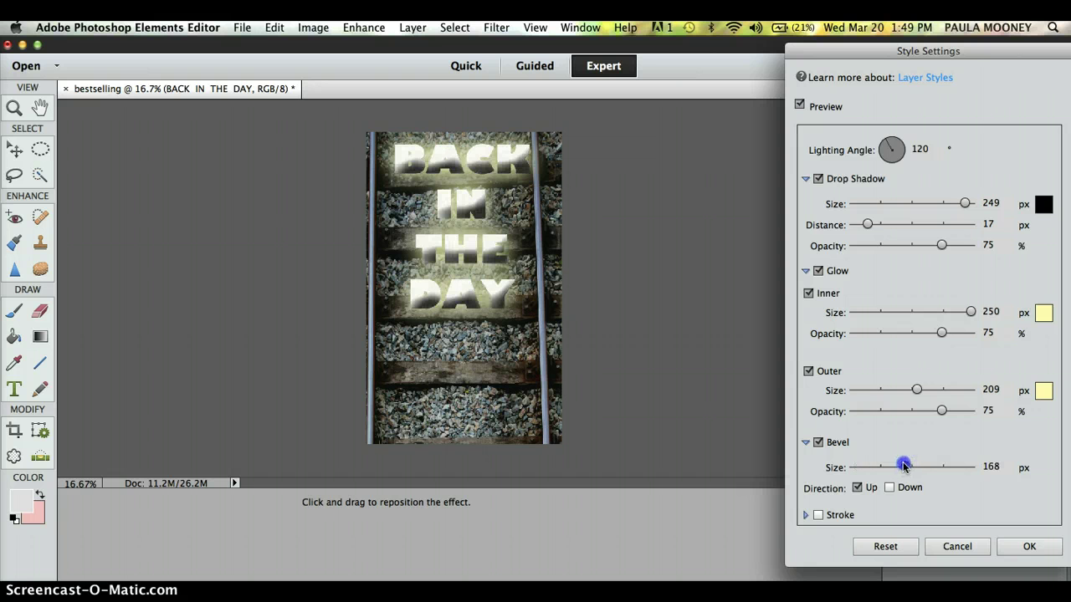
pyautogui.moveTo(904, 466); pyautogui.dragTo(858, 465)
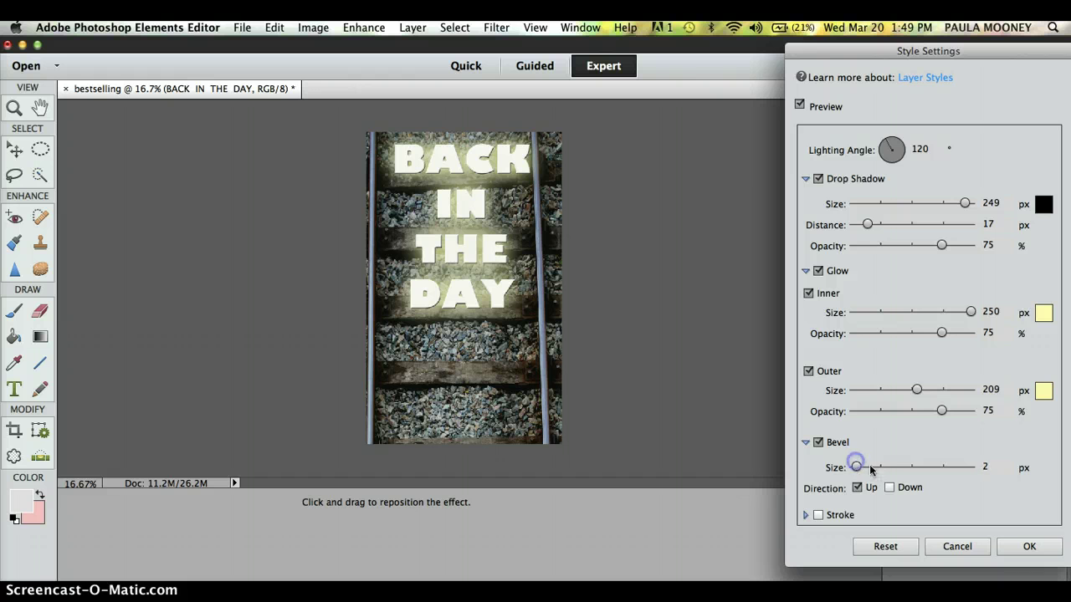
pyautogui.click(891, 488)
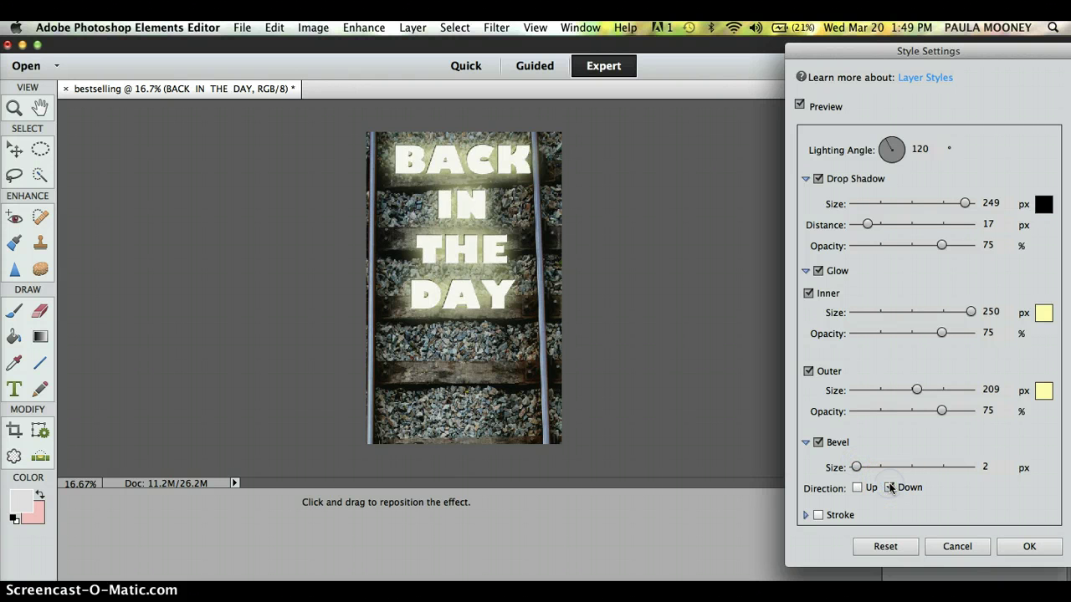
pyautogui.click(858, 489)
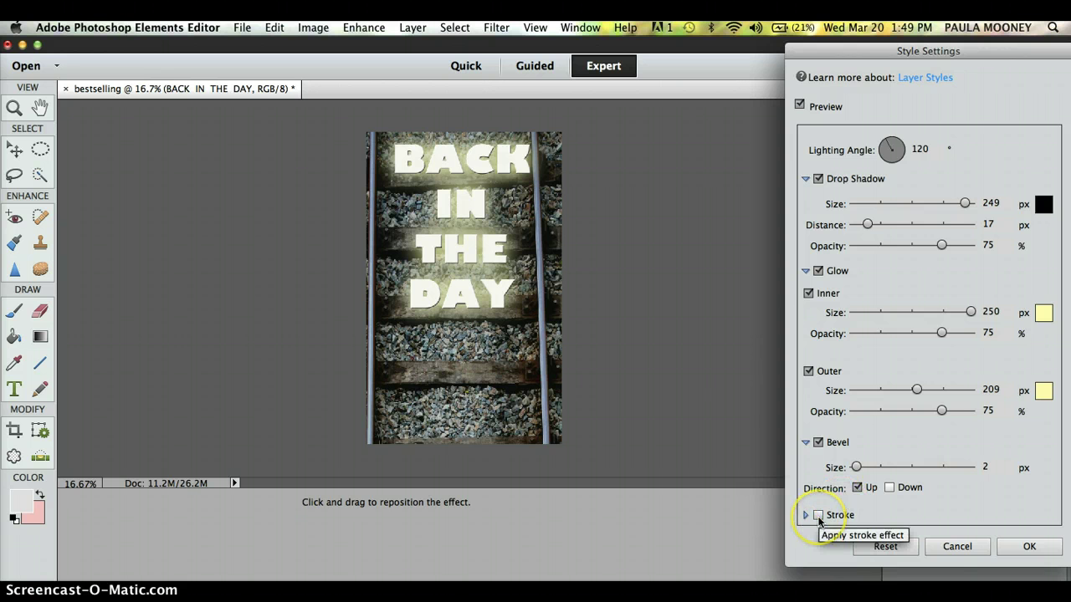
# Try an outline stroke on the title, then switch the stroke off.
pyautogui.click(818, 516)
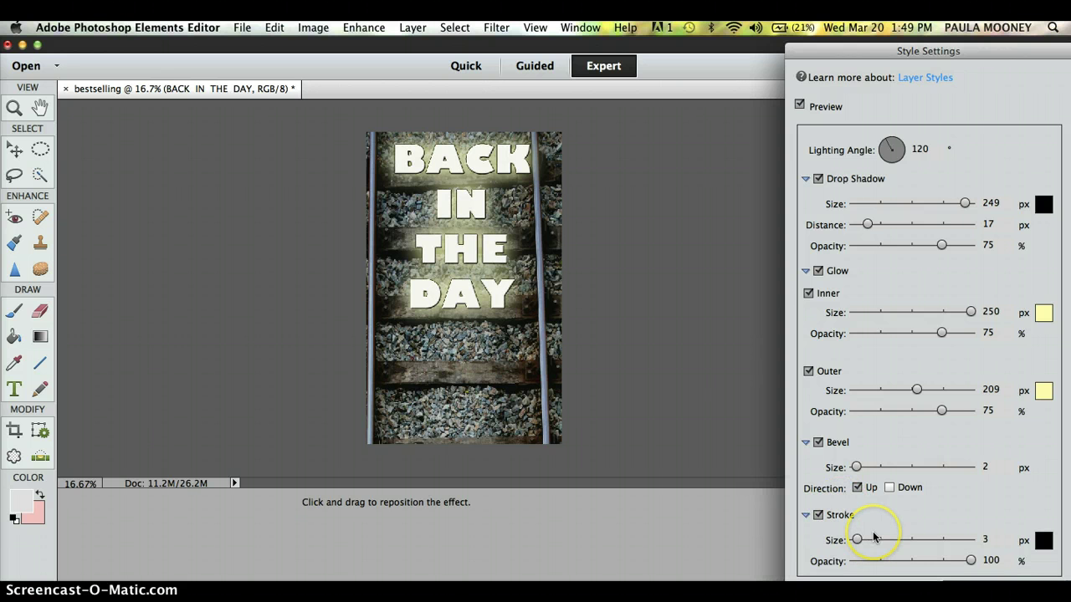
pyautogui.click(931, 539)
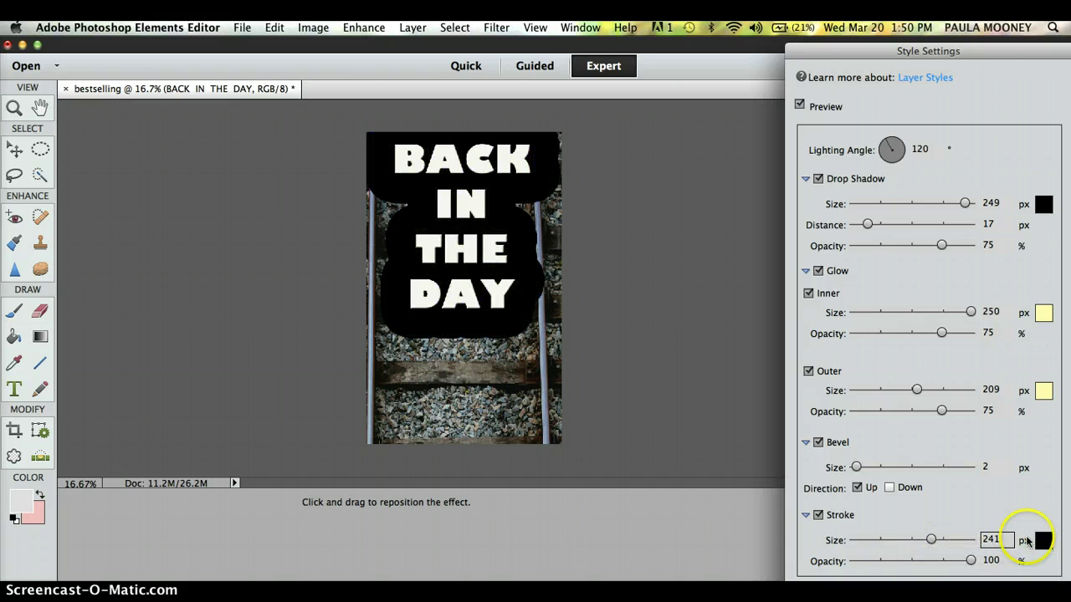
pyautogui.moveTo(916, 540); pyautogui.dragTo(854, 540)
pyautogui.click(818, 514)
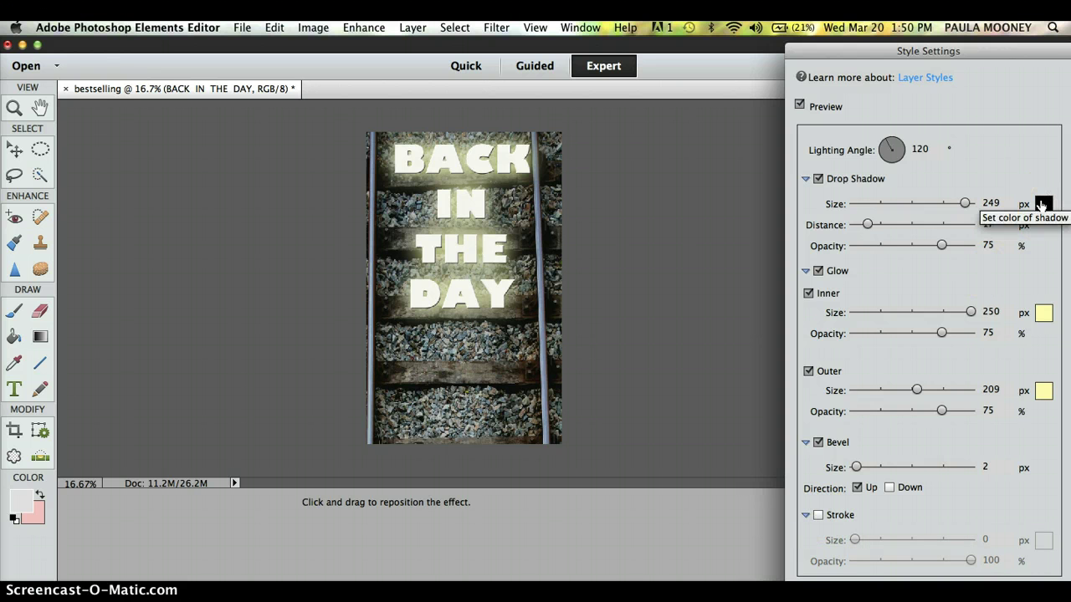
# Colour the drop shadow red, inner glow pale pink, outer glow dark olive, then apply the styles.
pyautogui.click(1041, 205)
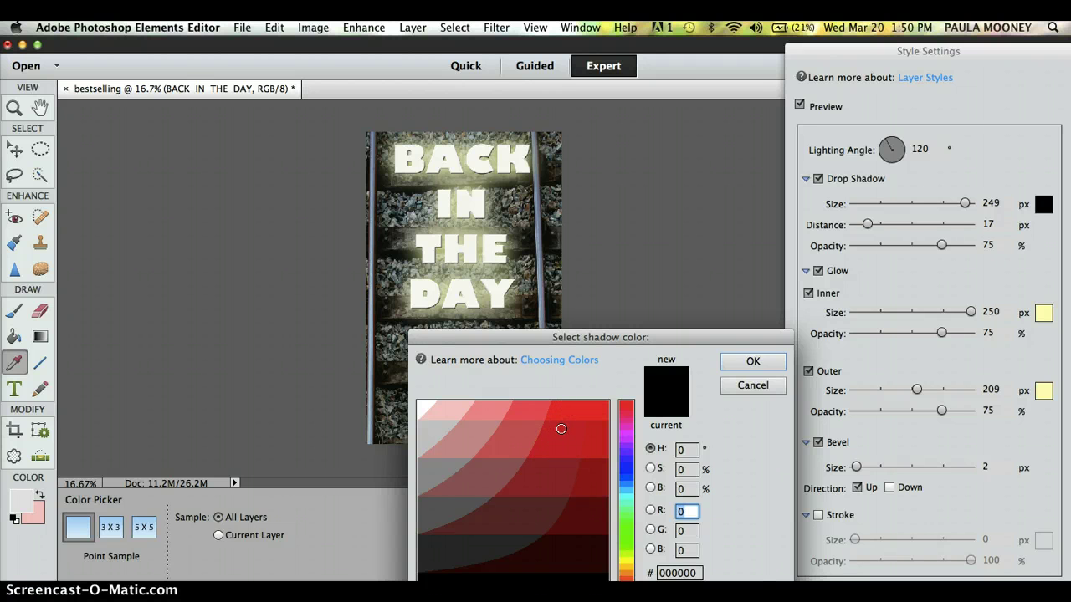
pyautogui.click(562, 430)
pyautogui.click(743, 368)
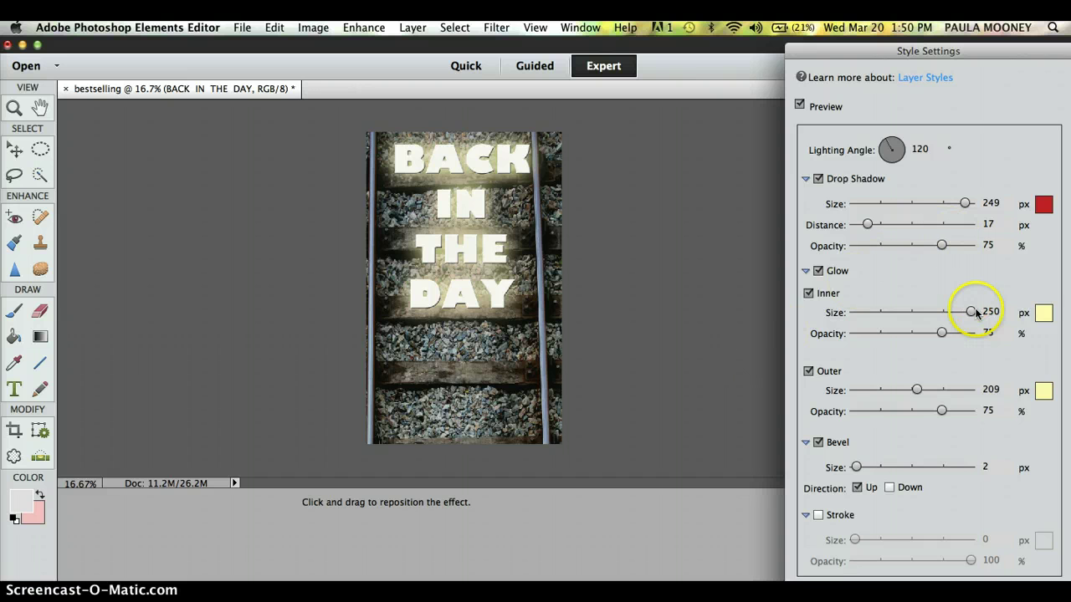
pyautogui.click(1044, 311)
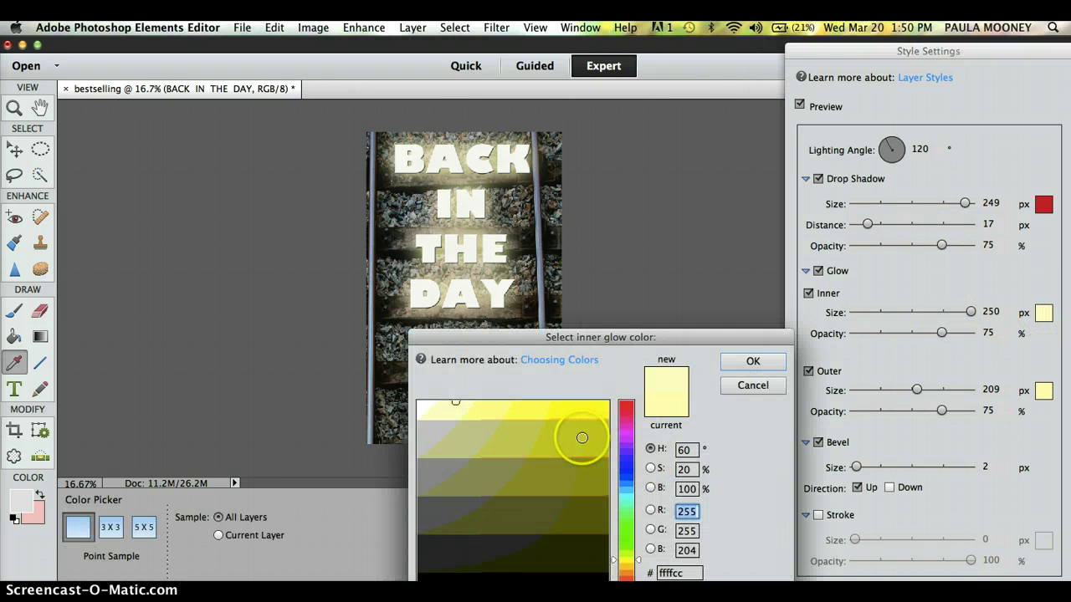
pyautogui.click(625, 437)
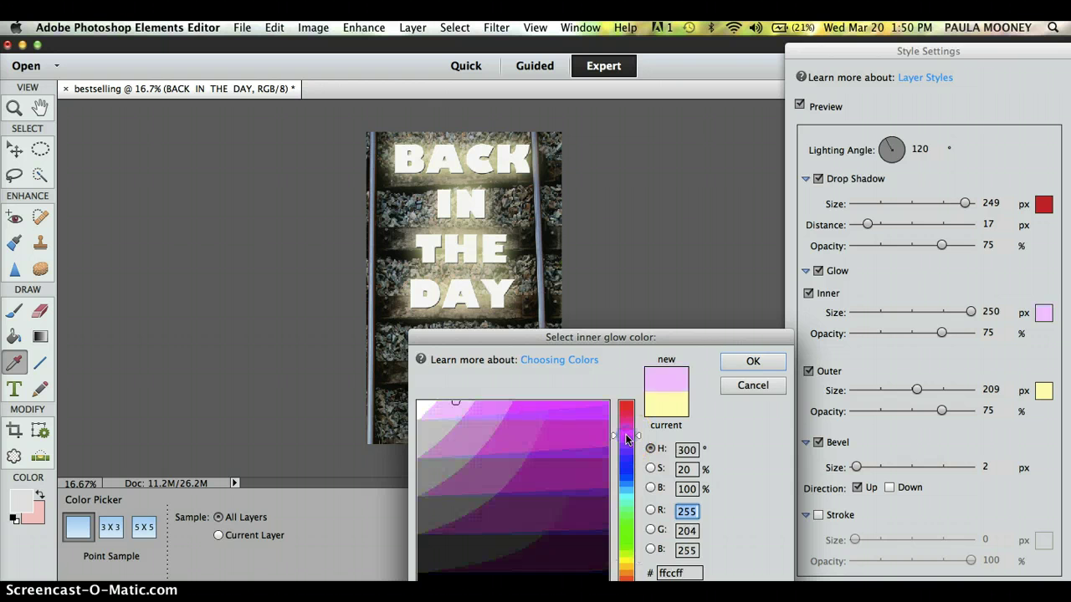
pyautogui.click(741, 366)
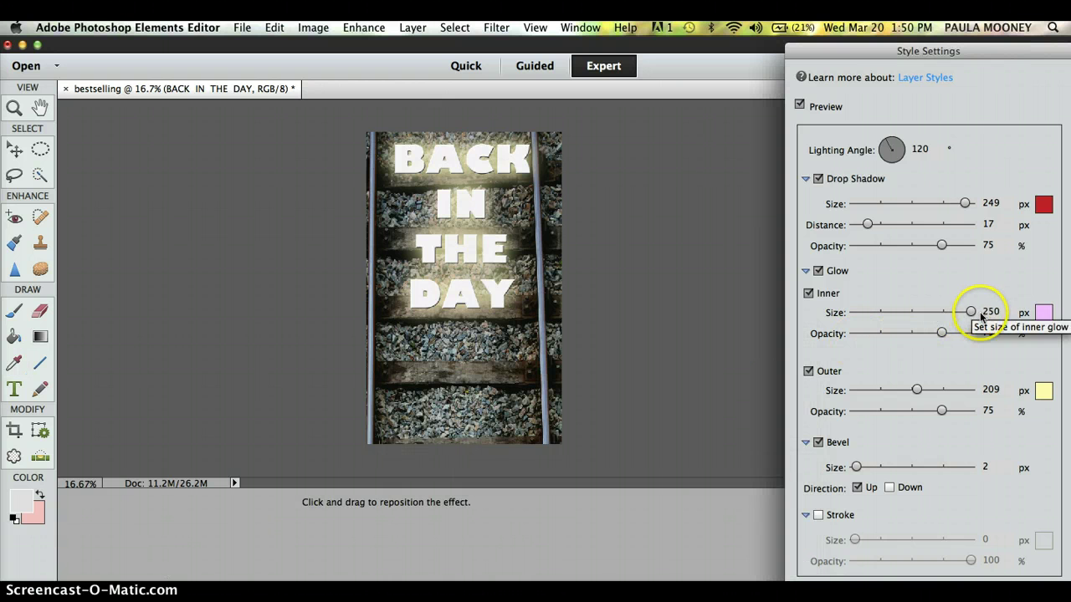
pyautogui.click(1042, 392)
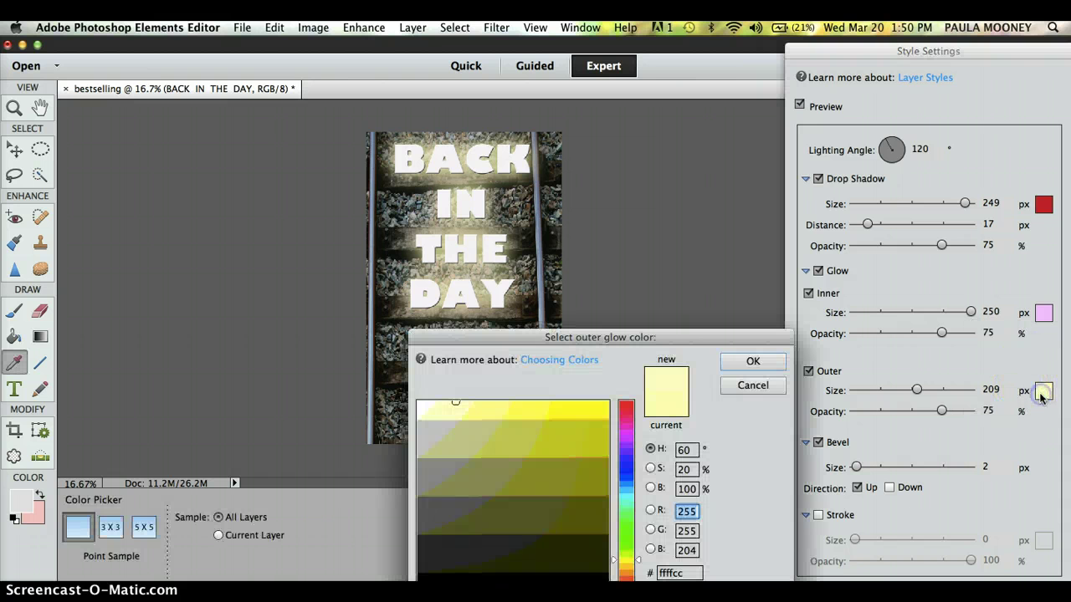
pyautogui.click(576, 503)
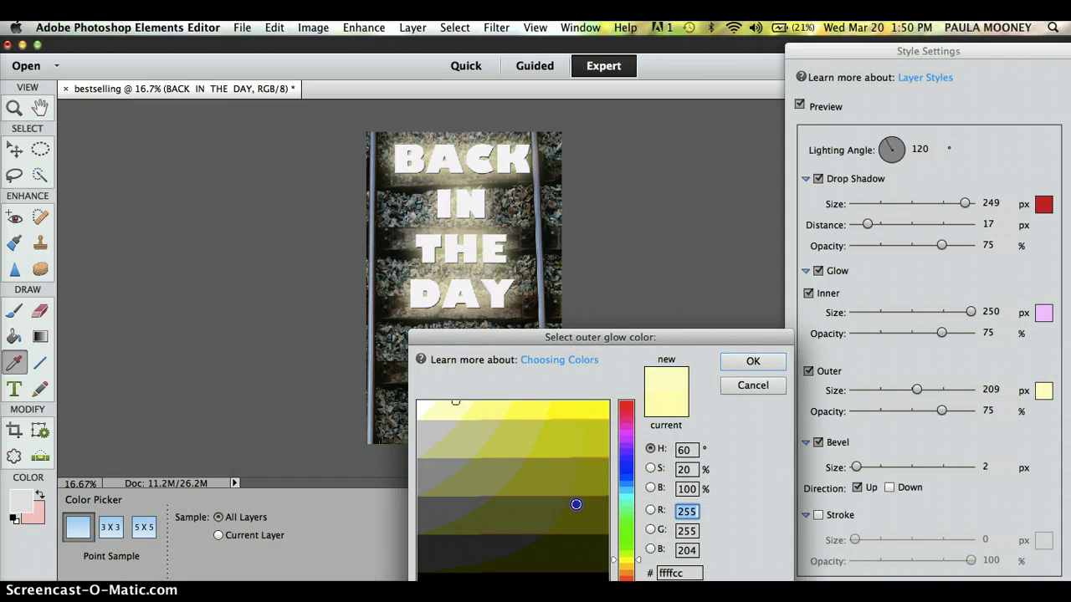
pyautogui.click(753, 362)
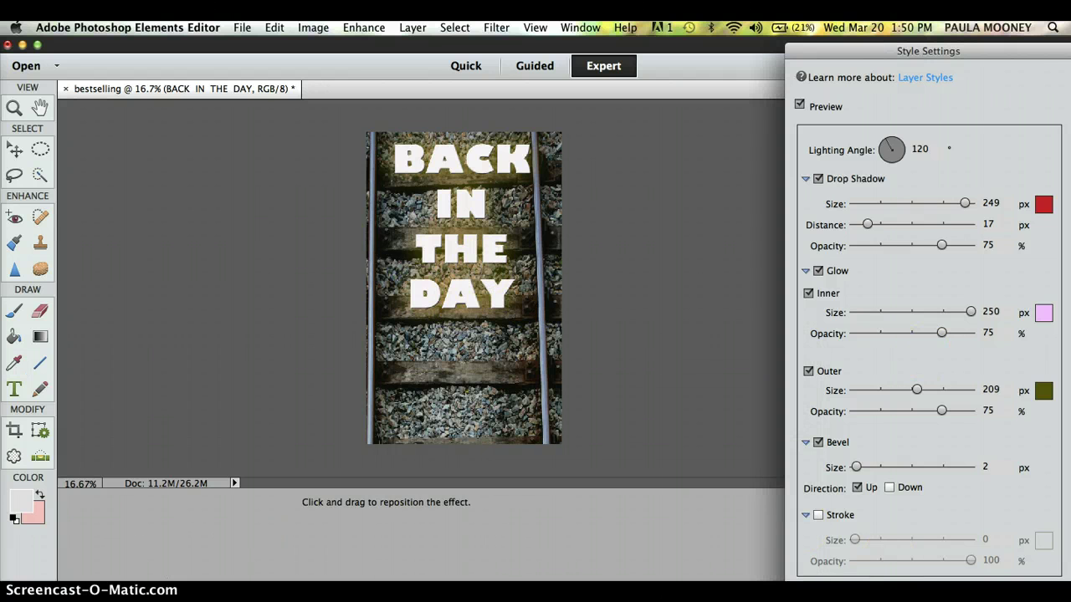
pyautogui.press('Return')
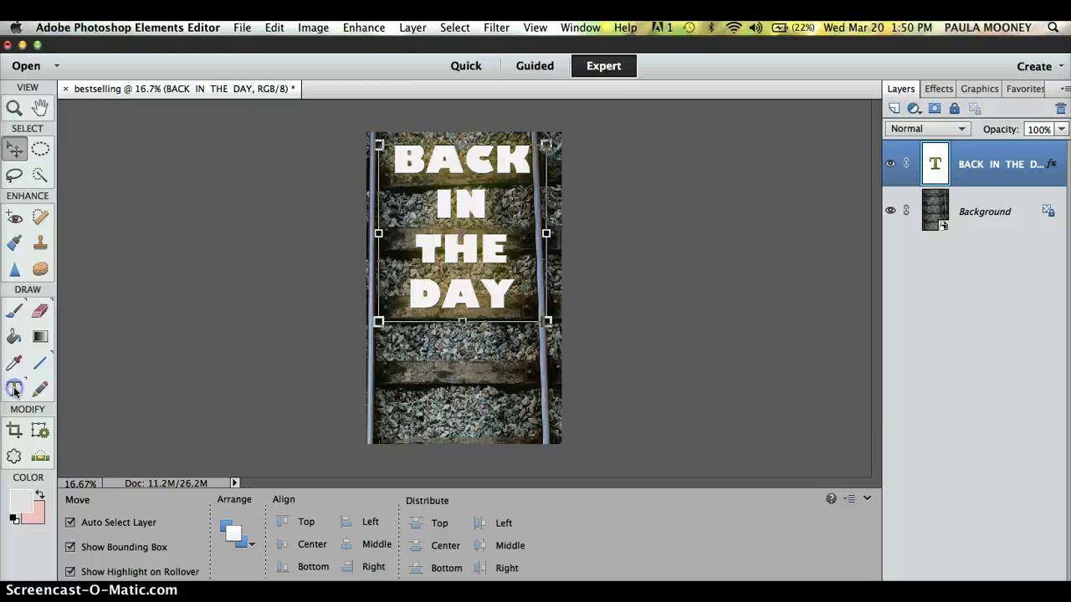
# Set the title's font to Futura Condensed Medium using the Type tool's font list.
pyautogui.click(14, 389)
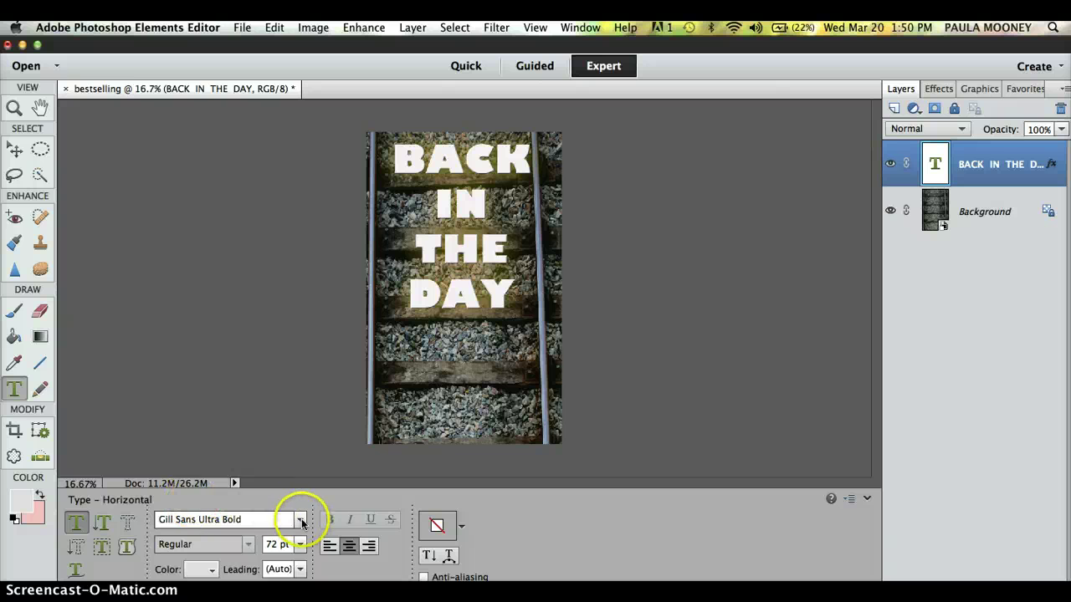
pyautogui.click(303, 520)
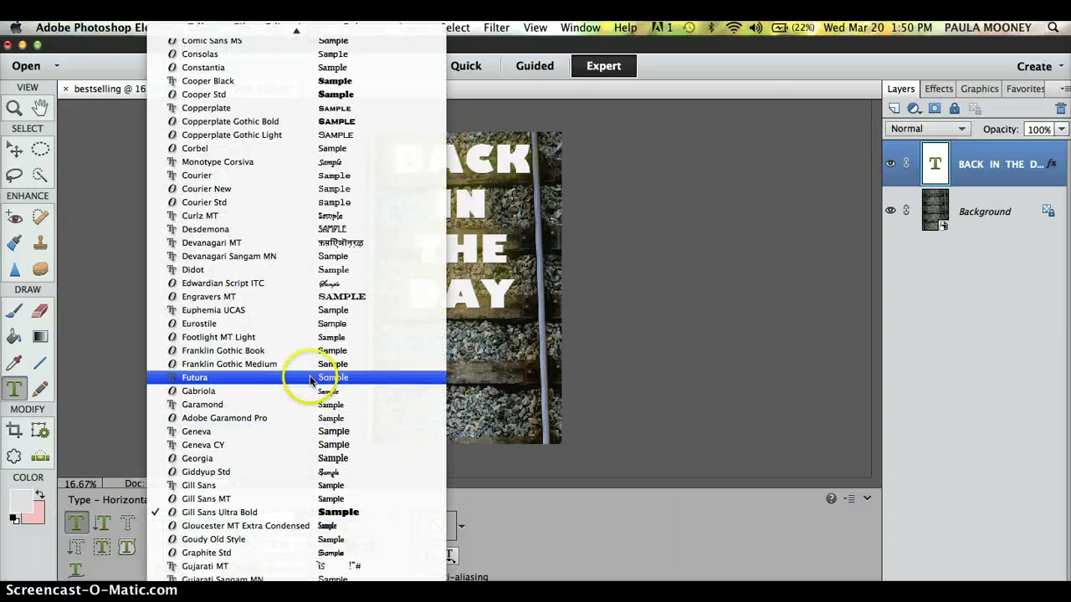
pyautogui.click(312, 377)
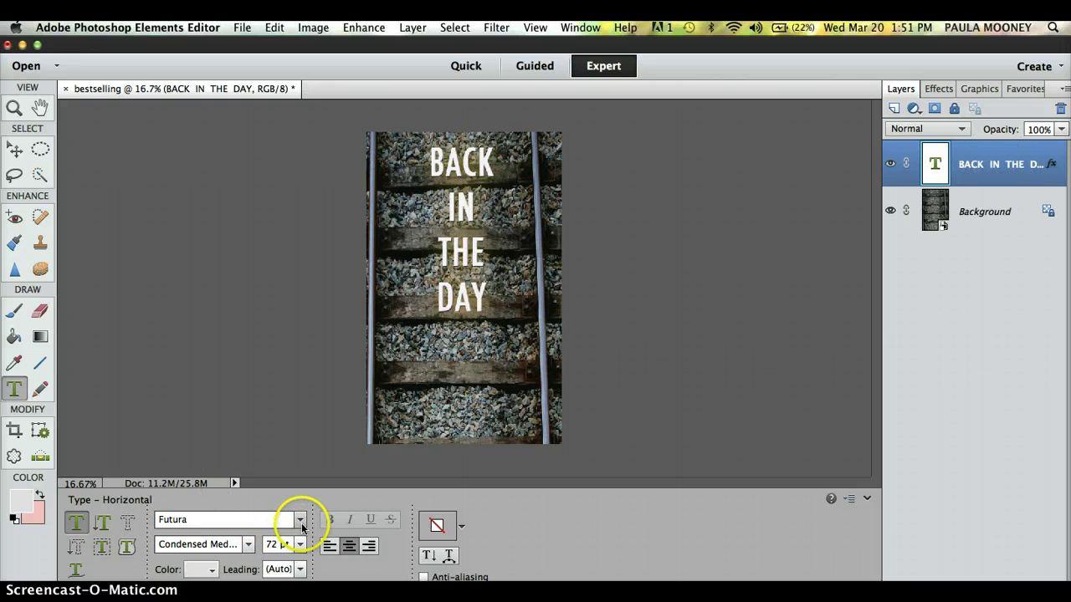
# Switch the title's font from Futura to Copperplate Gothic Bold.
pyautogui.click(301, 520)
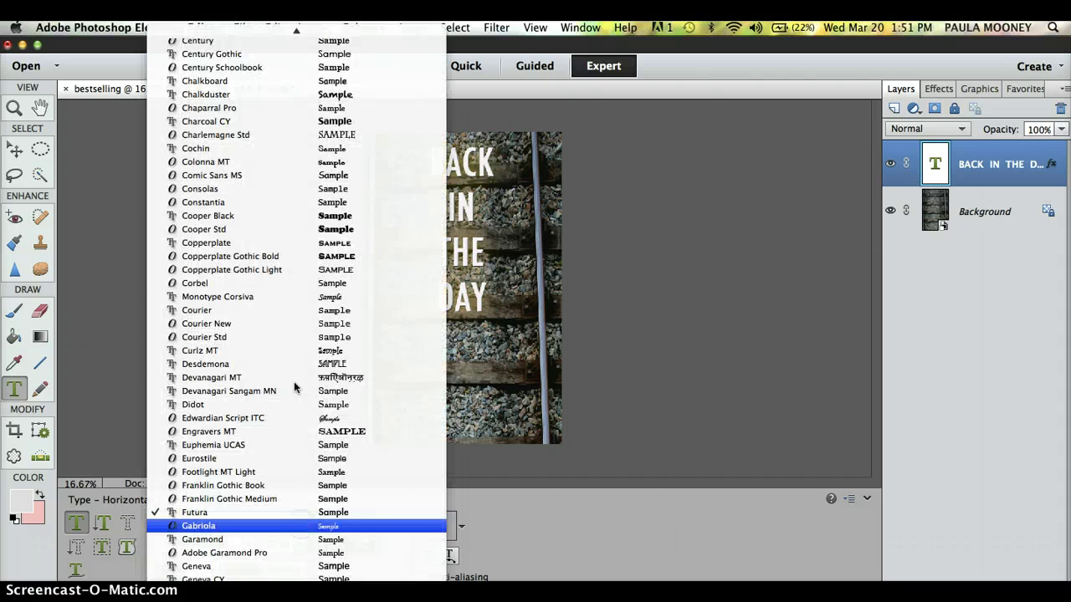
pyautogui.click(305, 259)
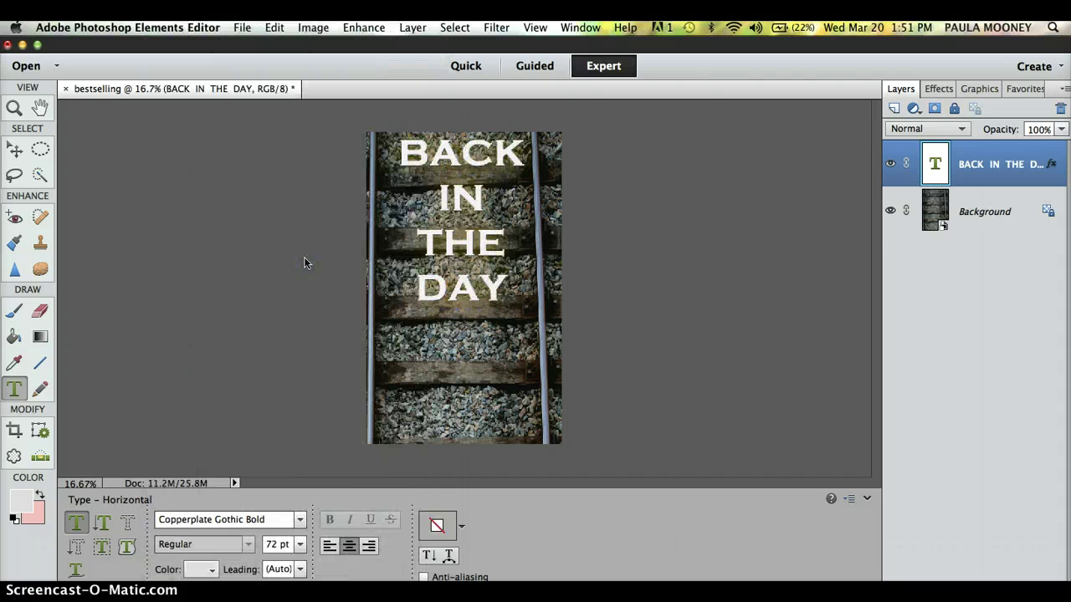
pyautogui.click(215, 418)
pyautogui.click(187, 407)
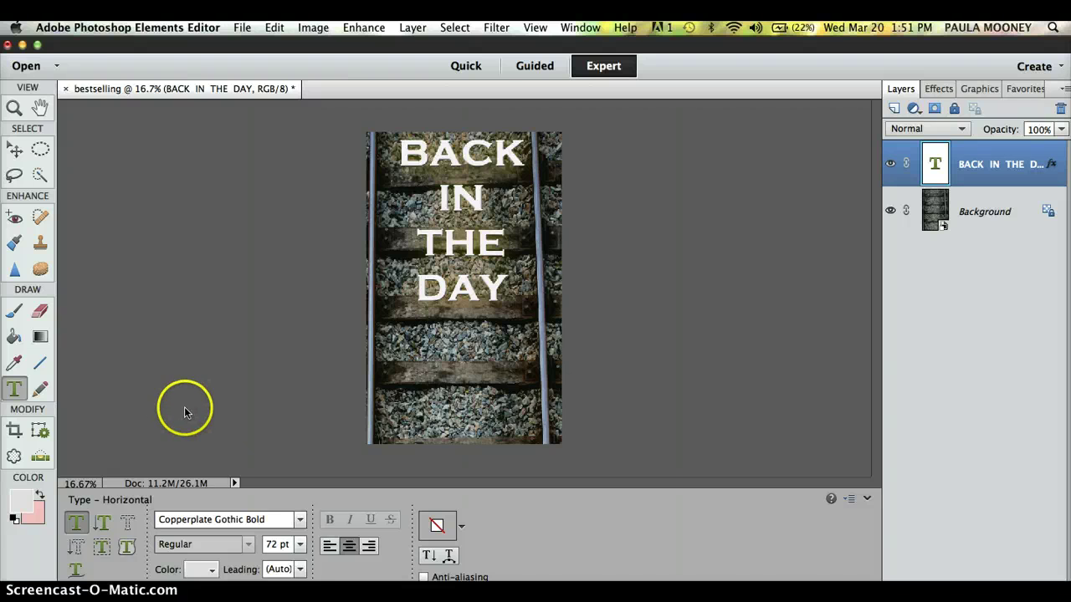
pyautogui.click(15, 389)
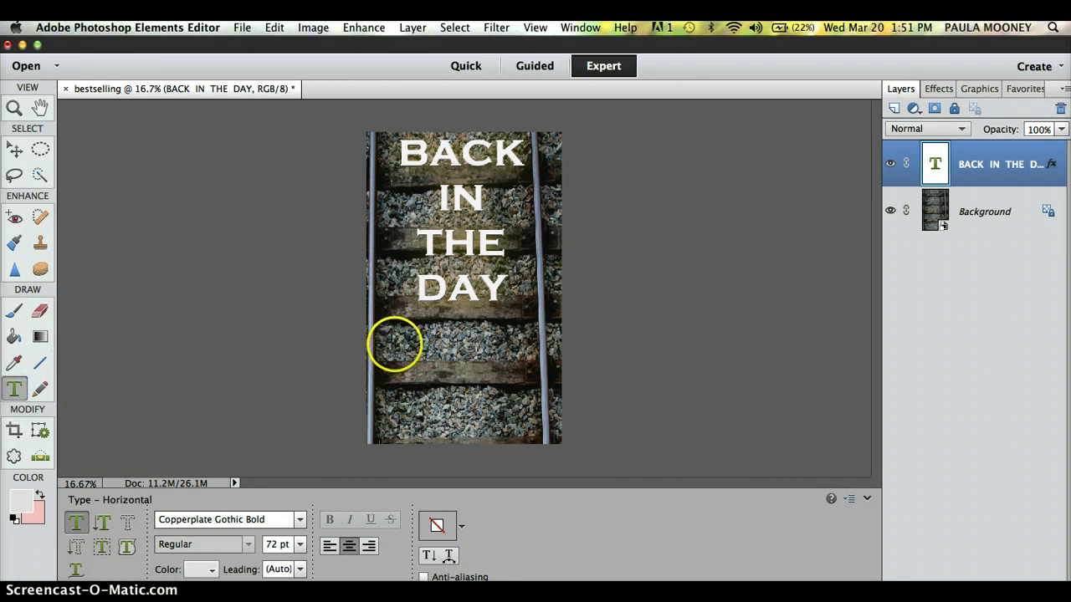
pyautogui.click(385, 350)
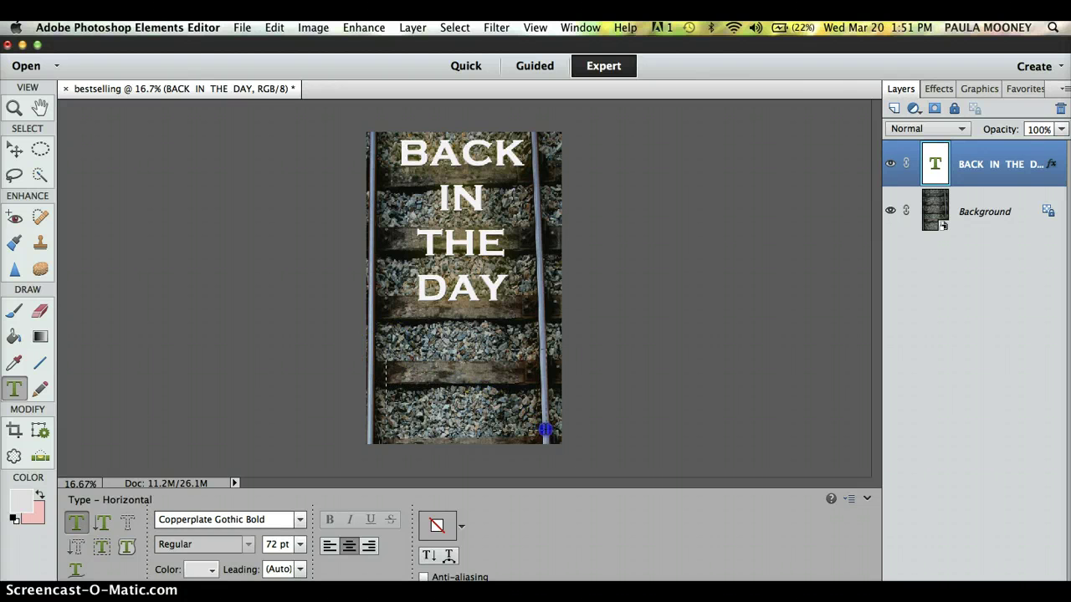
# Create a text box near the bottom, type the author's name and size it 24 pt.
pyautogui.moveTo(549, 435); pyautogui.dragTo(548, 435)
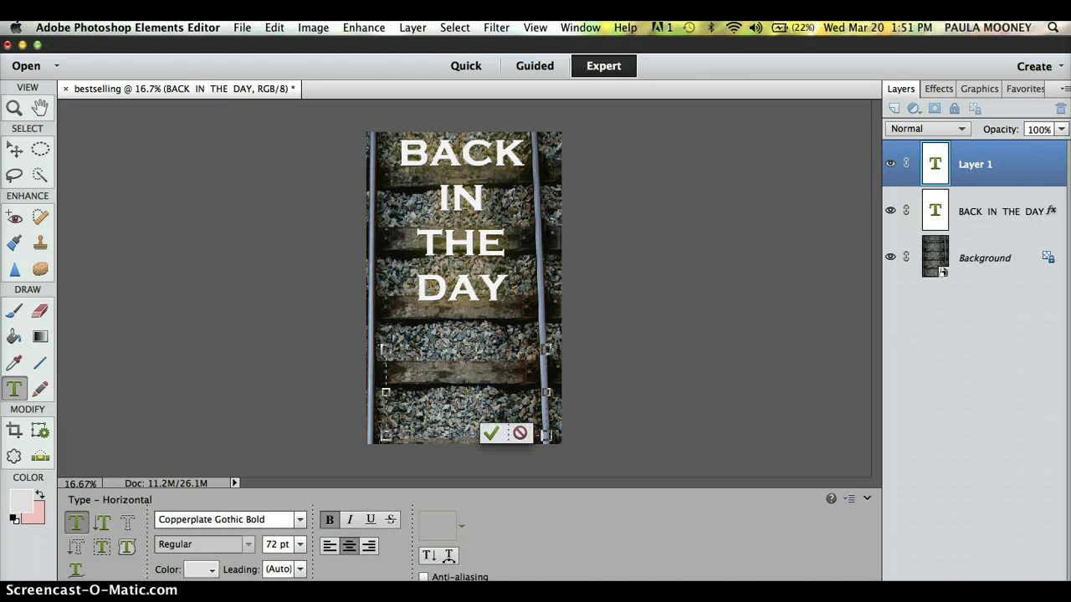
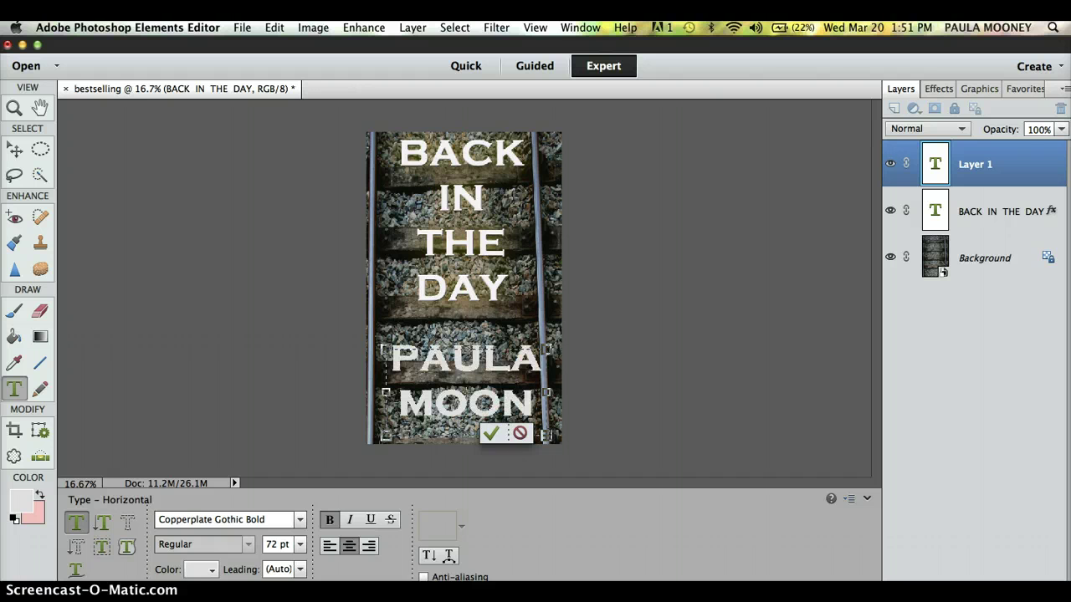
pyautogui.press('super+a')
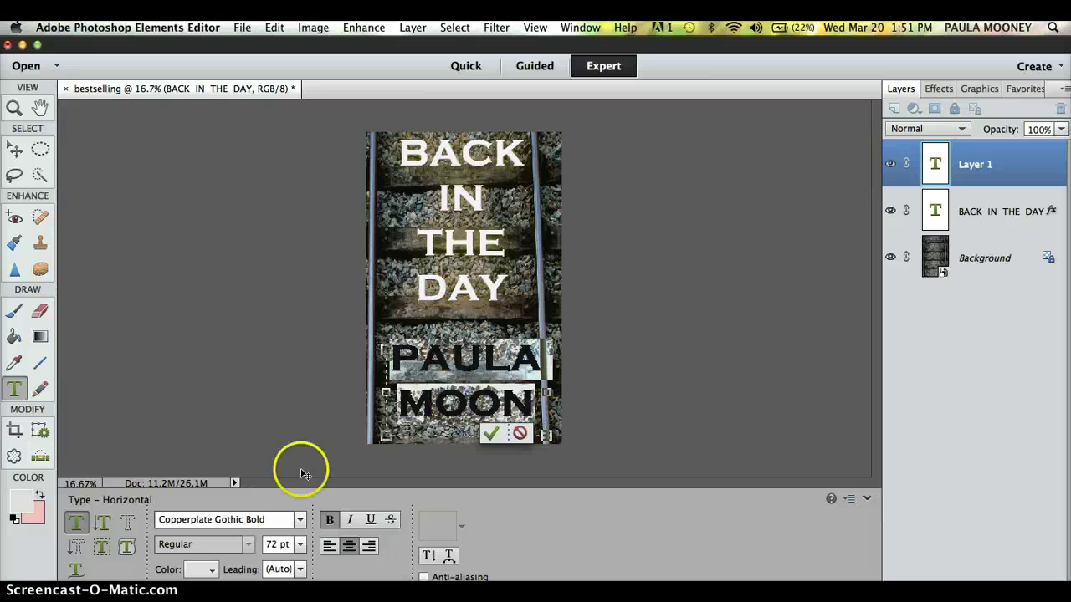
pyautogui.click(299, 544)
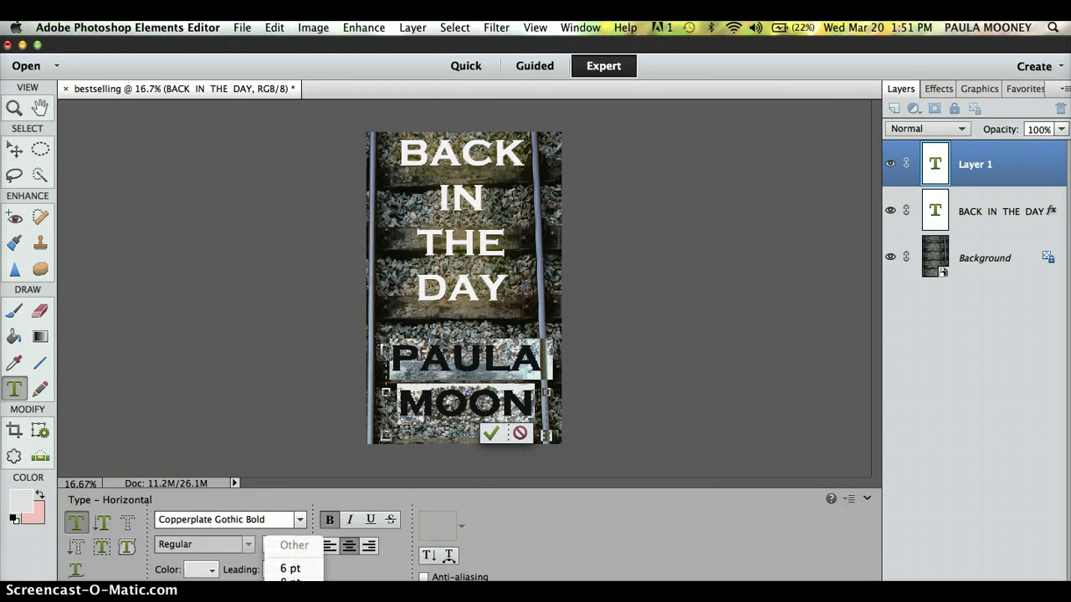
pyautogui.click(293, 554)
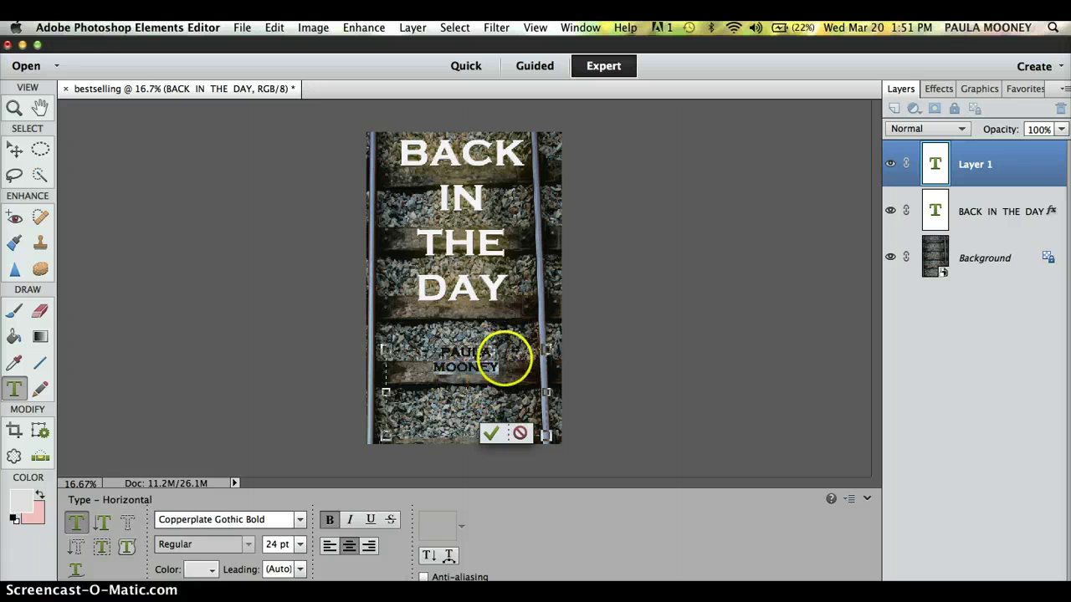
# Add a middle initial to the name, enlarge it to 36 pt and move it lower.
pyautogui.click(506, 358)
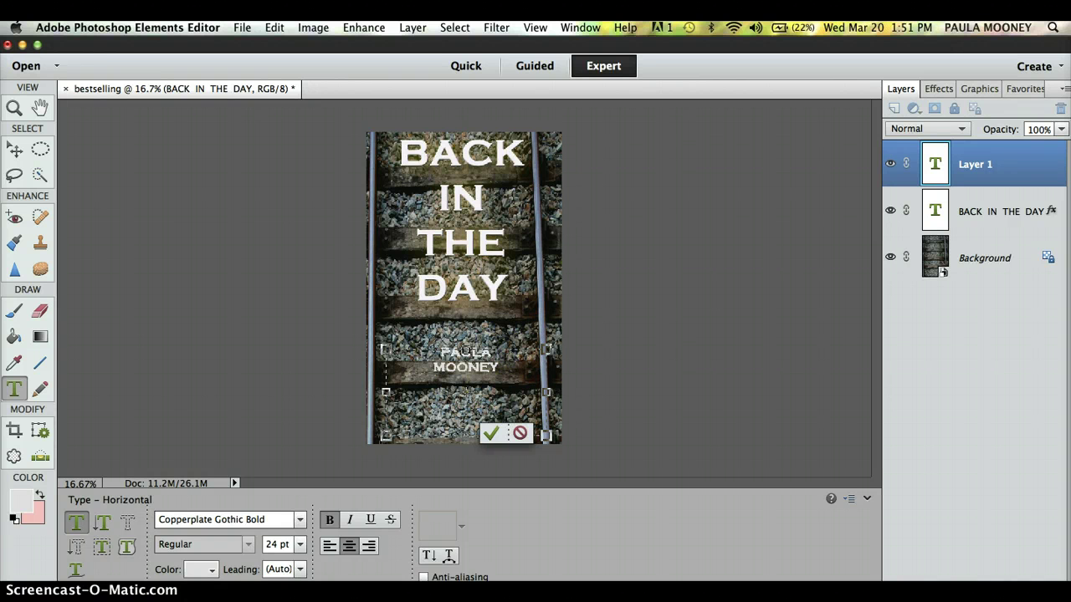
pyautogui.write('W')
pyautogui.moveTo(512, 366); pyautogui.dragTo(417, 354)
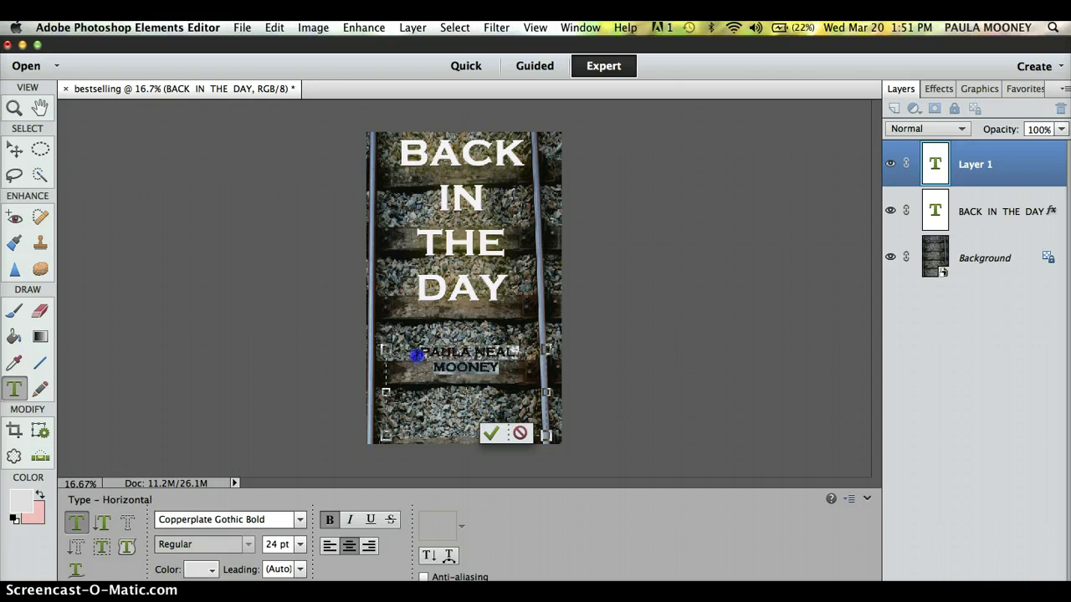
pyautogui.click(299, 545)
pyautogui.click(306, 567)
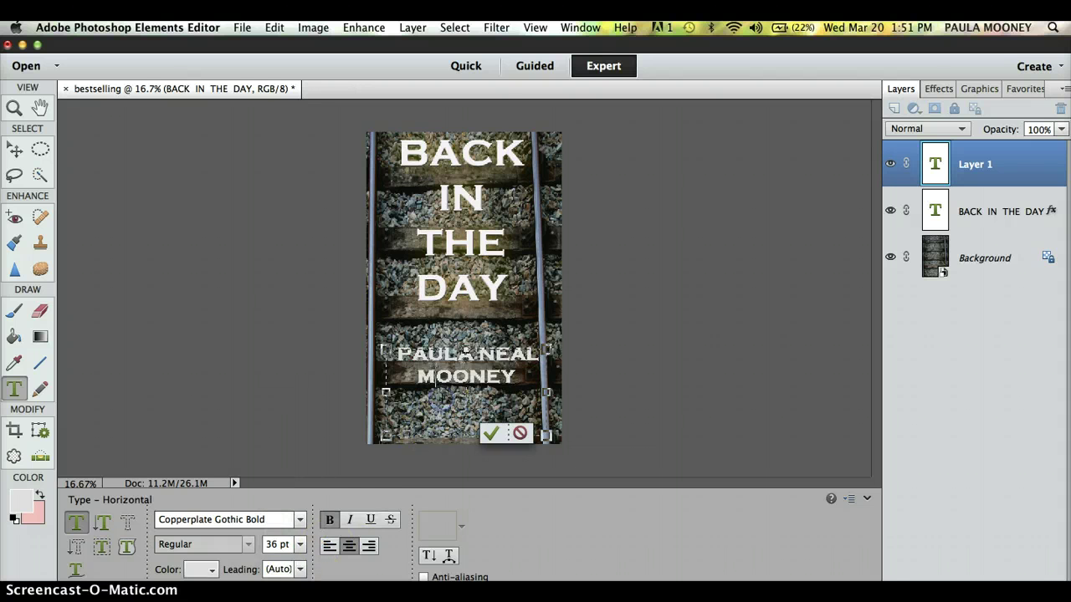
pyautogui.moveTo(466, 351); pyautogui.dragTo(466, 396)
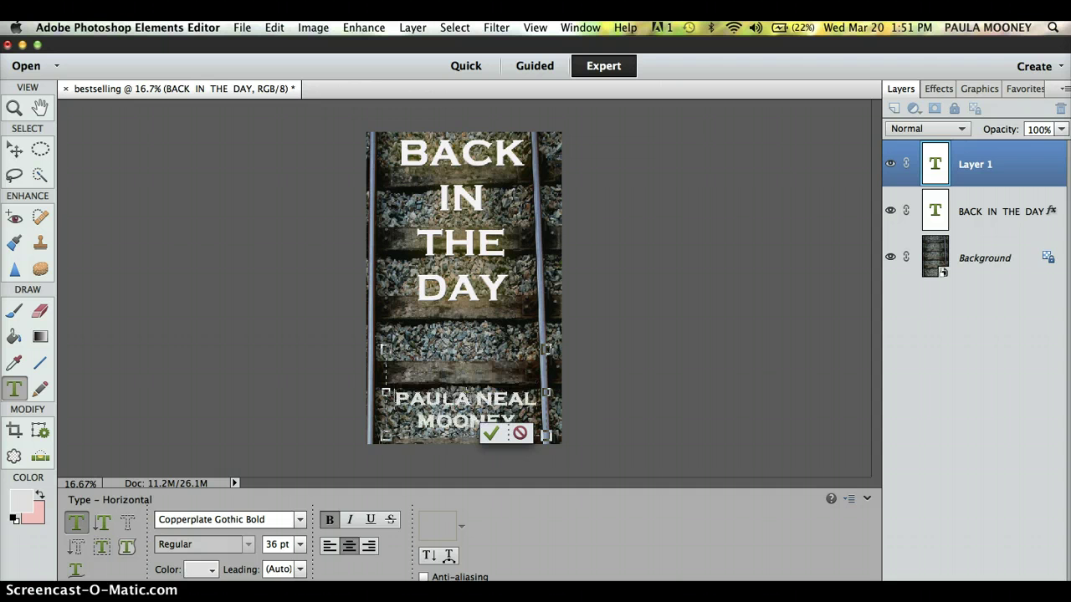
pyautogui.hotkey('ctrl', 'a')
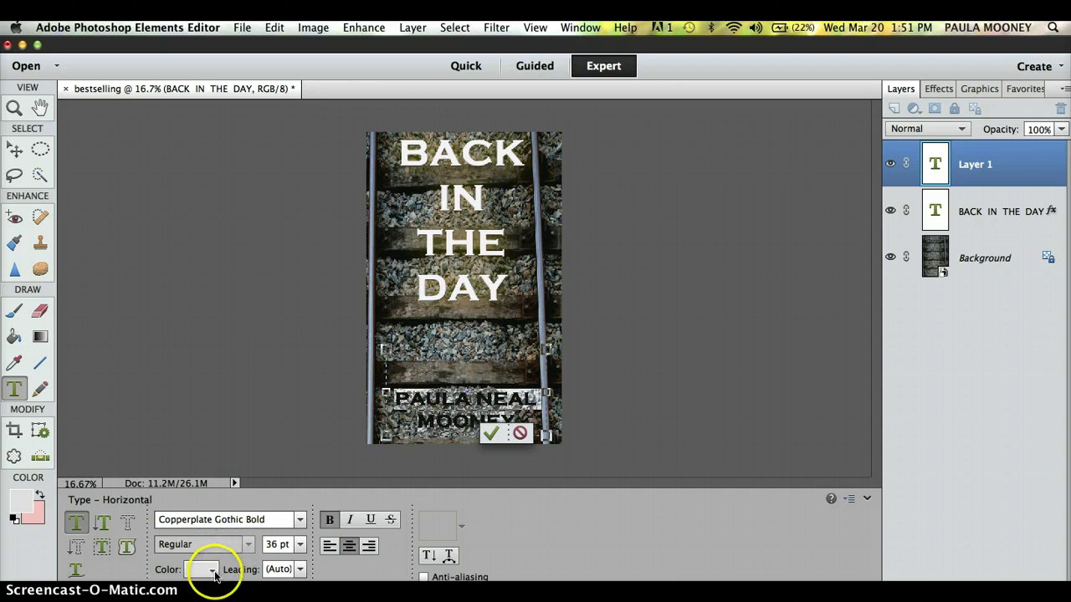
# Colour the author's name red and commit it as its own text layer.
pyautogui.click(212, 570)
pyautogui.click(112, 428)
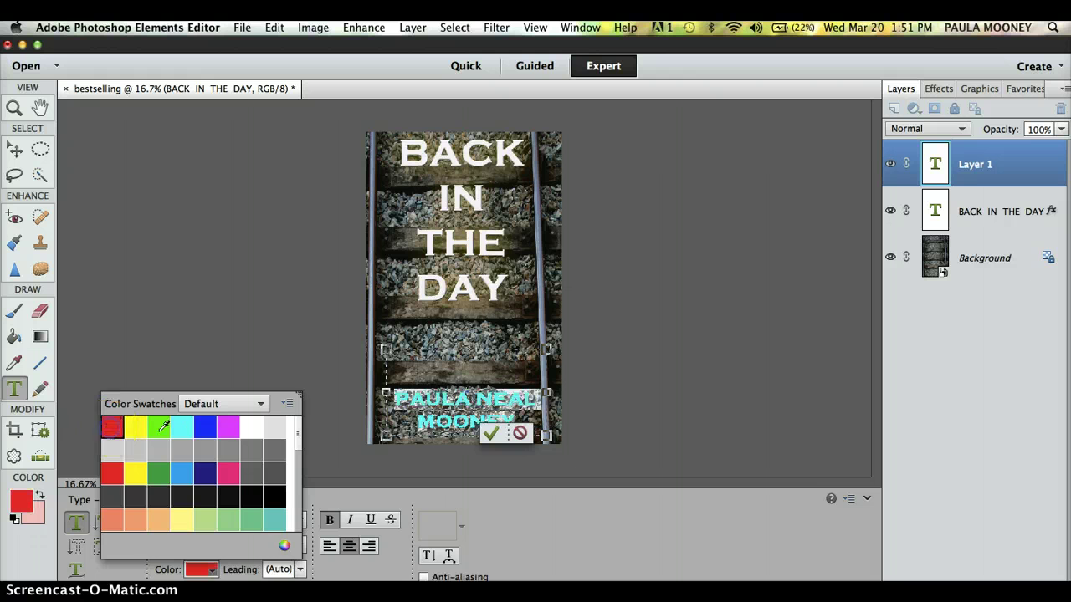
pyautogui.click(303, 359)
pyautogui.press('v')
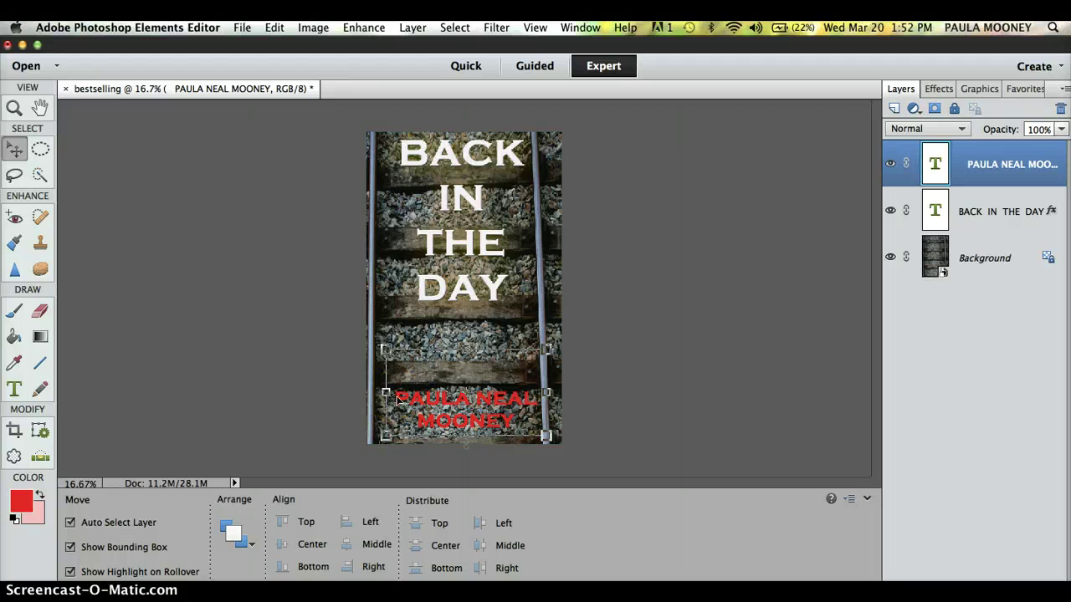
pyautogui.click(494, 27)
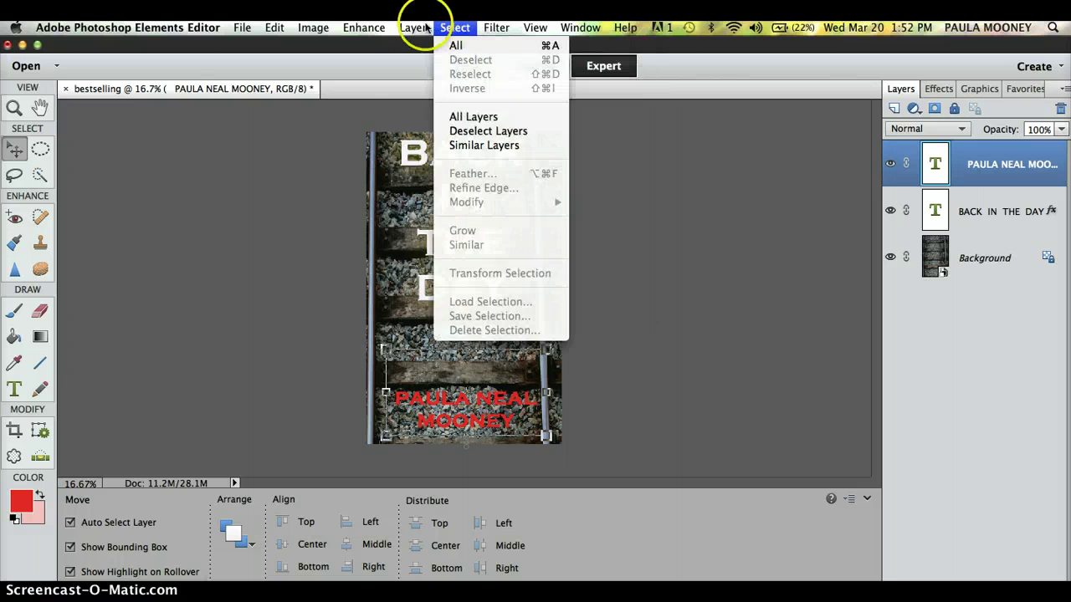
# Open Style Settings for the author name and enable a drop shadow plus widened inner and outer glows.
pyautogui.moveTo(410, 28)
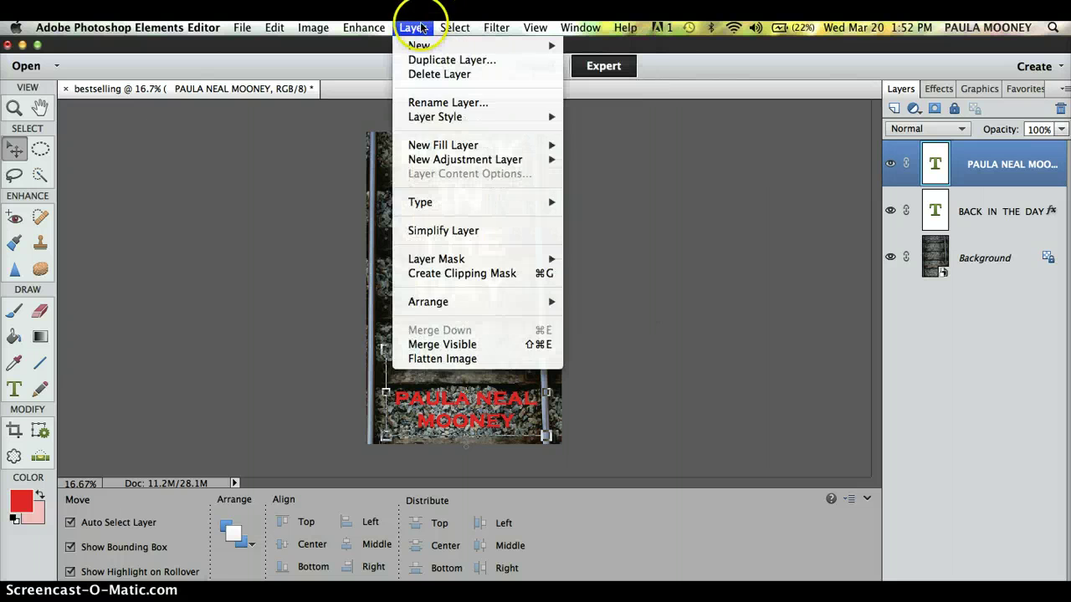
pyautogui.click(590, 118)
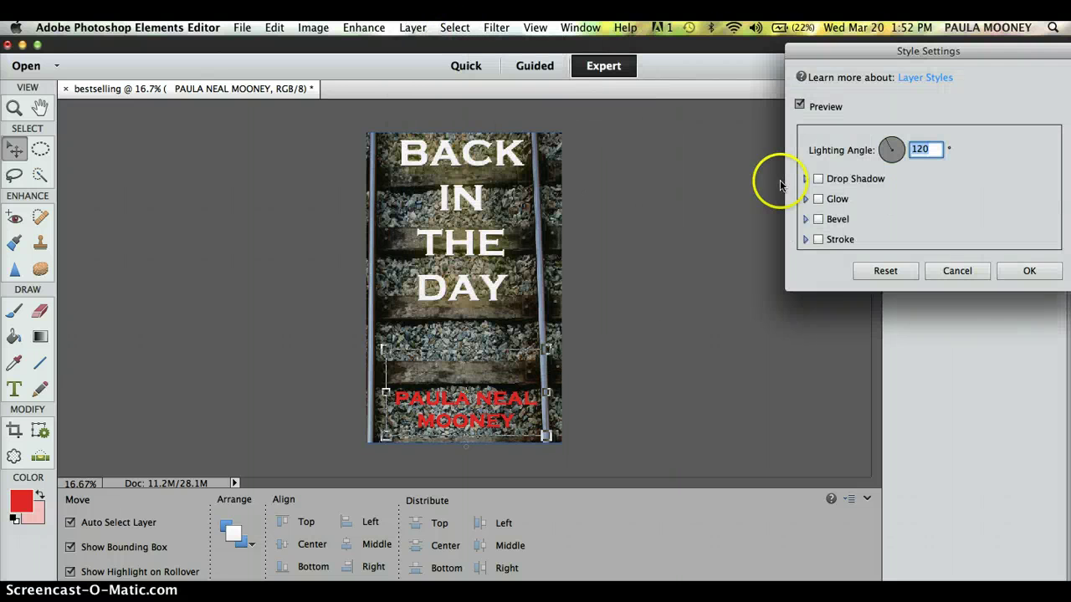
pyautogui.click(818, 180)
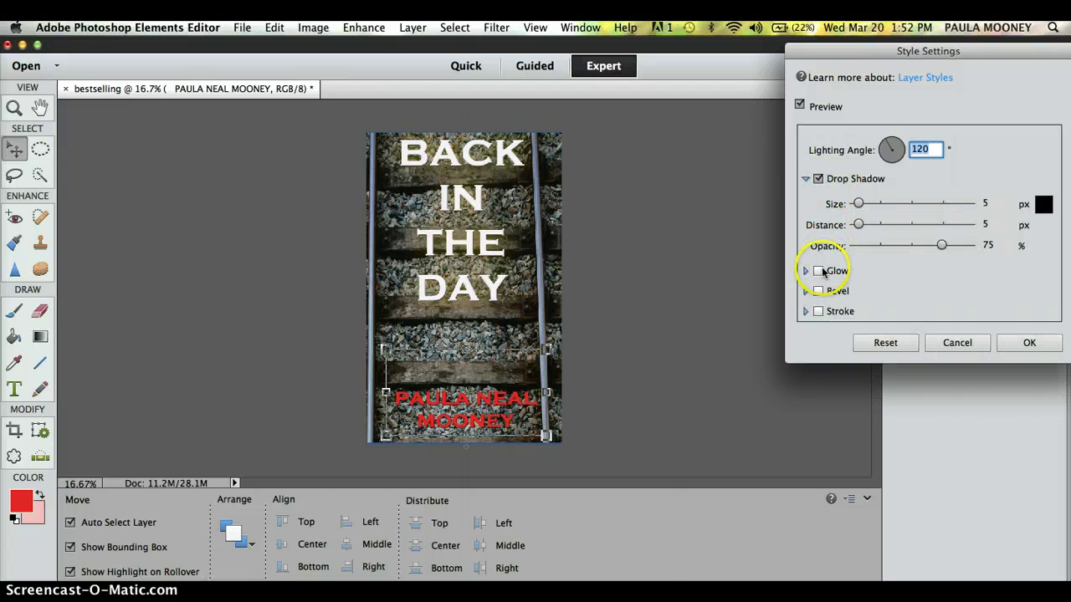
pyautogui.click(820, 271)
pyautogui.click(808, 293)
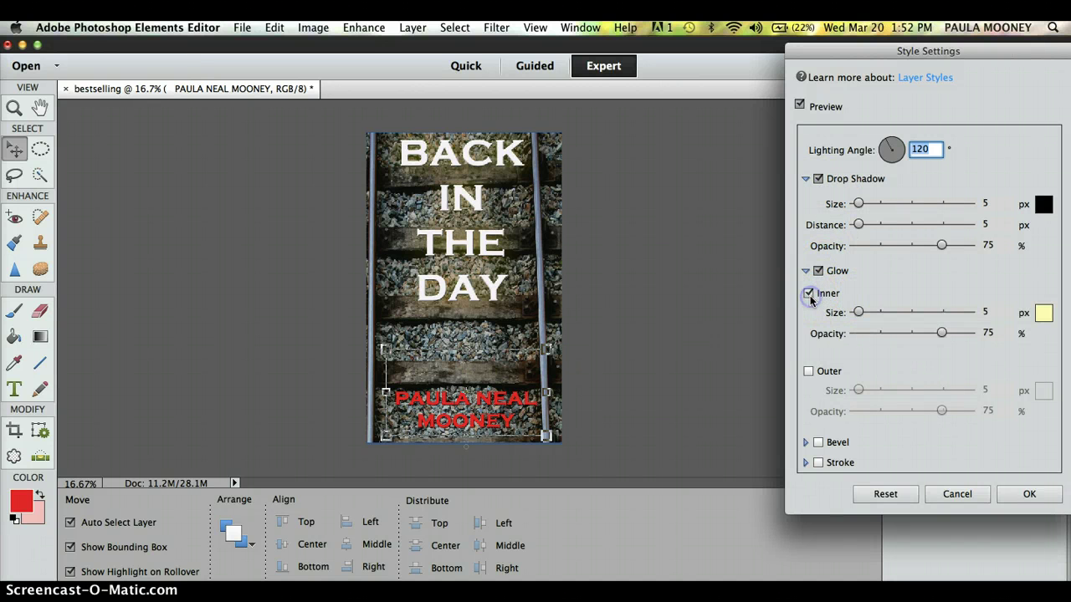
pyautogui.moveTo(923, 324); pyautogui.dragTo(926, 316)
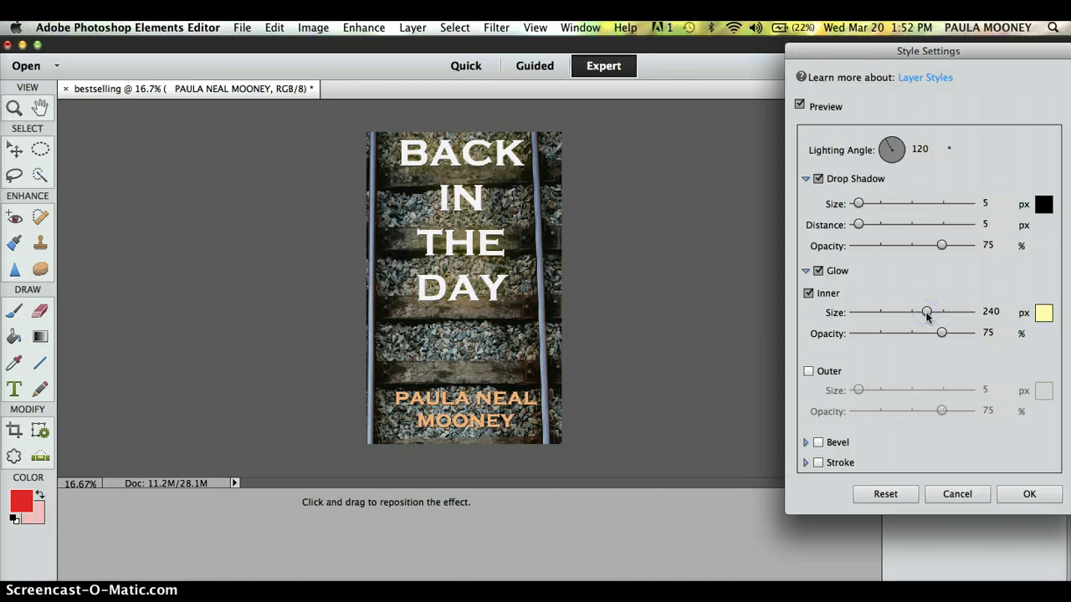
pyautogui.click(808, 371)
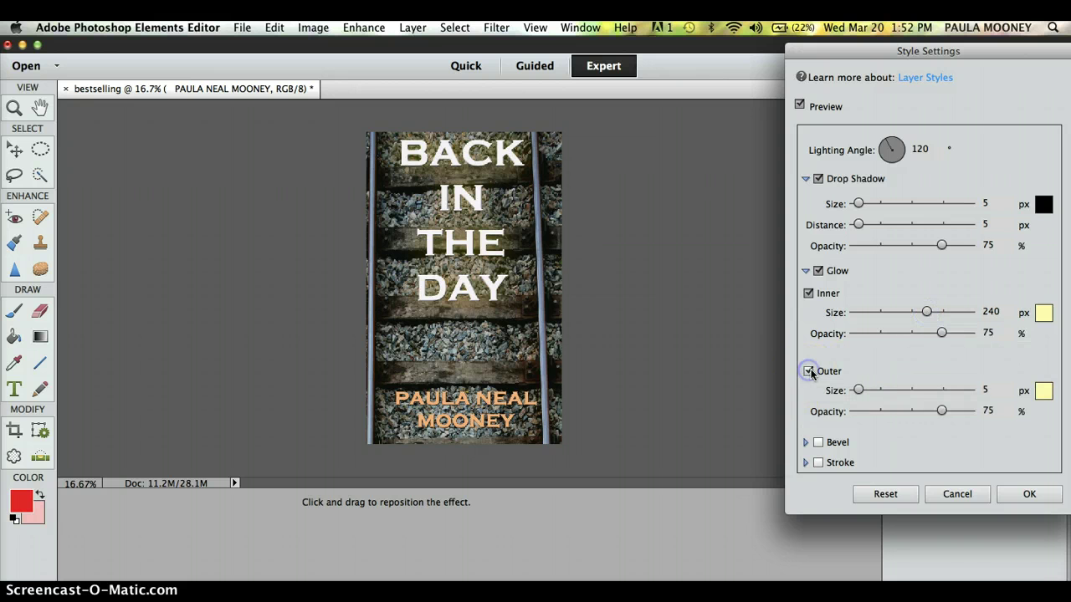
pyautogui.click(920, 391)
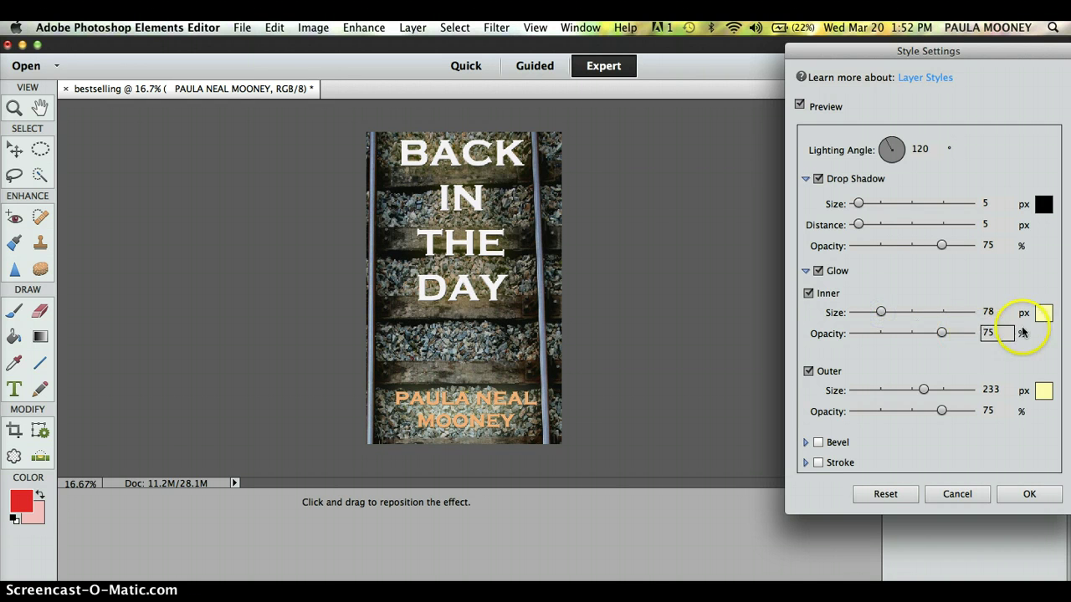
# Make both glows white, raise the inner glow opacity to 88%, and apply the styles.
pyautogui.click(1043, 313)
pyautogui.click(425, 411)
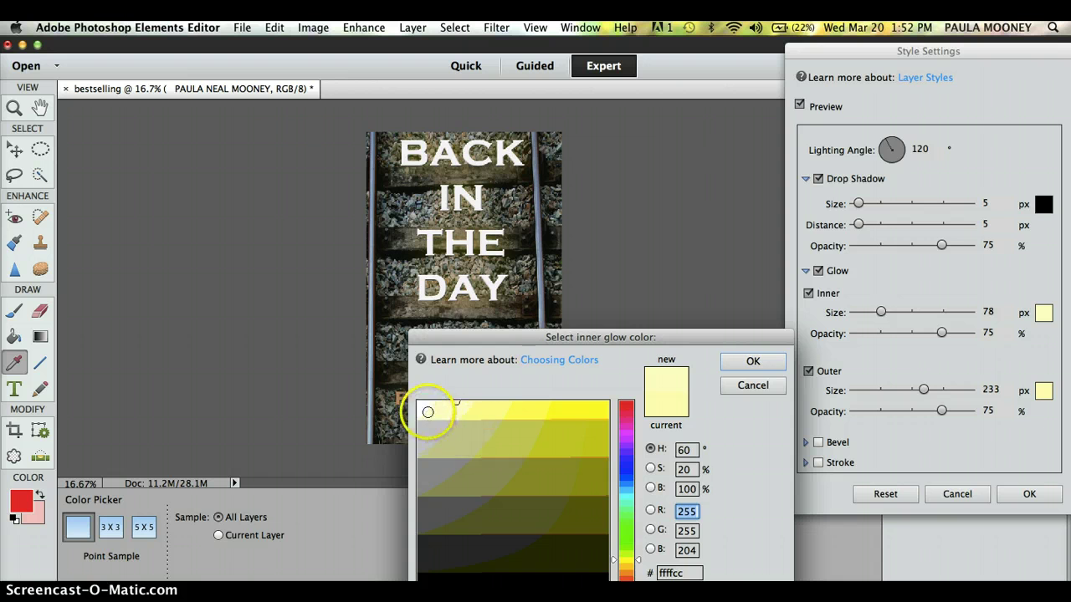
pyautogui.click(742, 358)
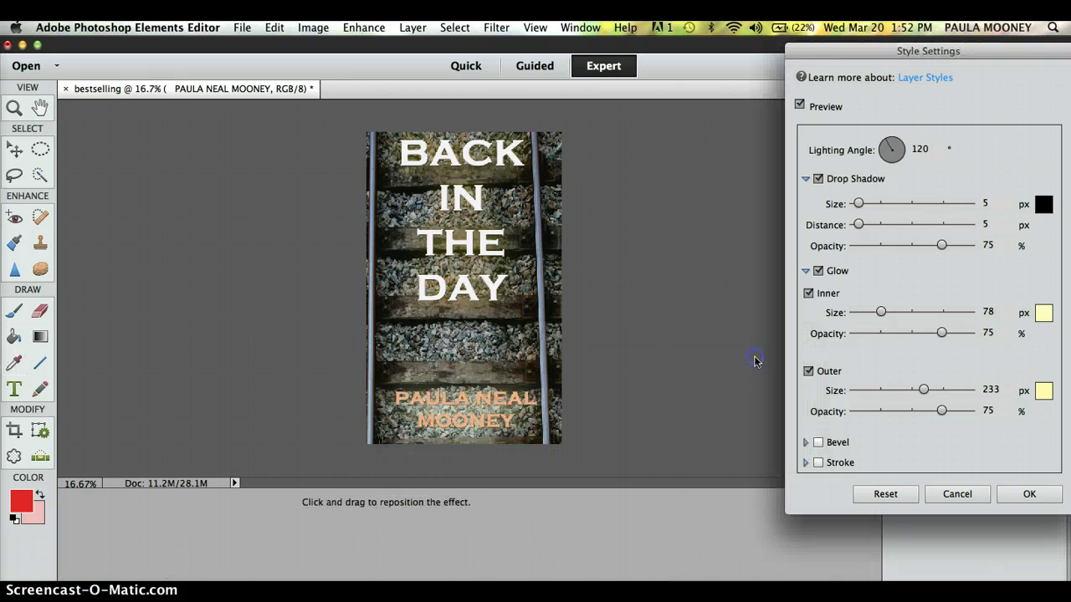
pyautogui.click(1043, 391)
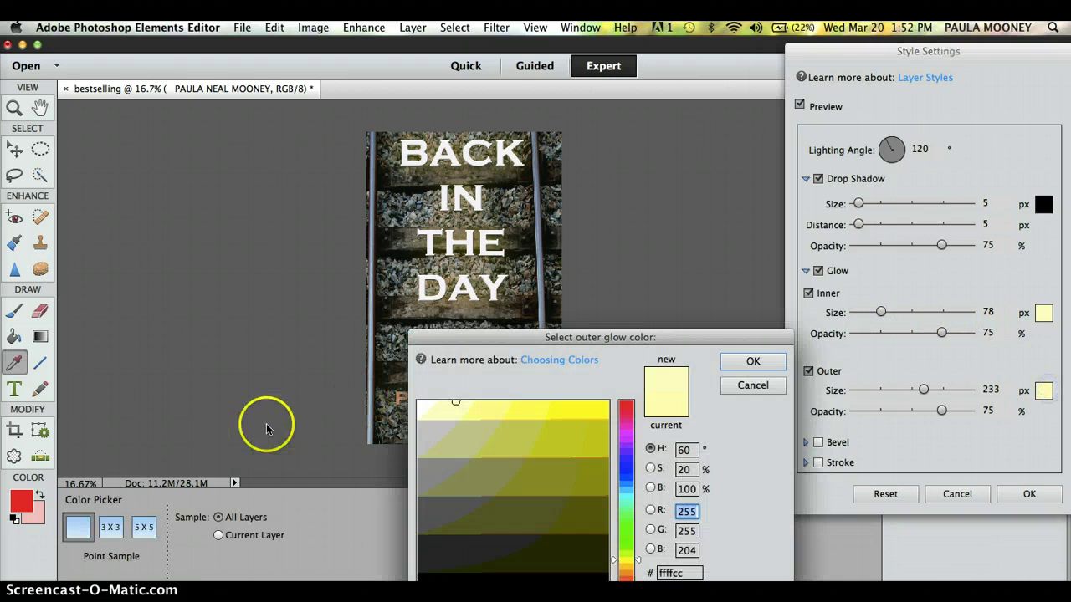
pyautogui.click(418, 402)
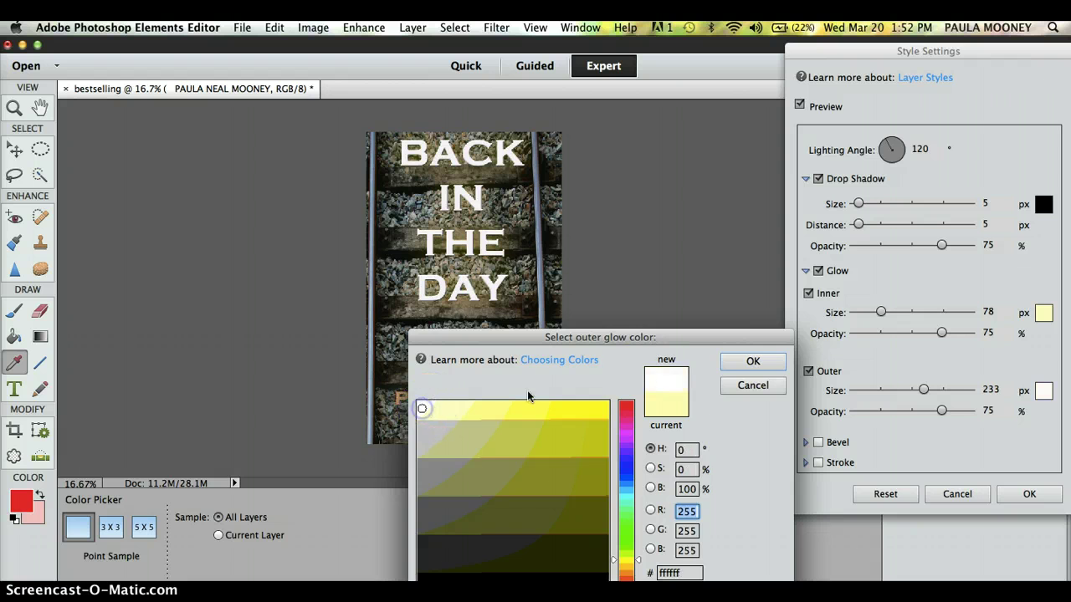
pyautogui.click(750, 362)
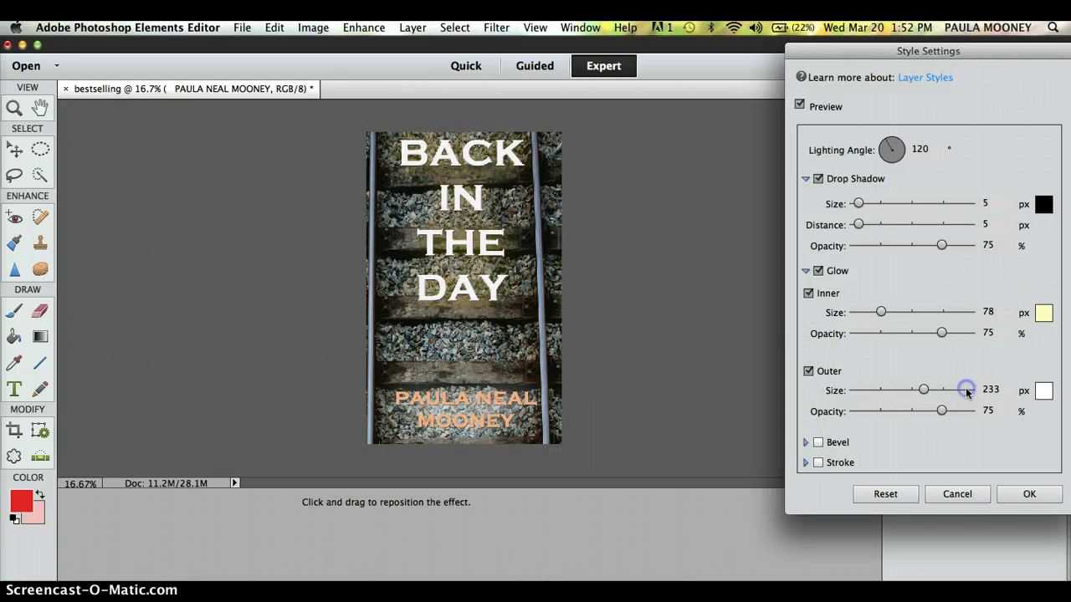
pyautogui.click(1043, 313)
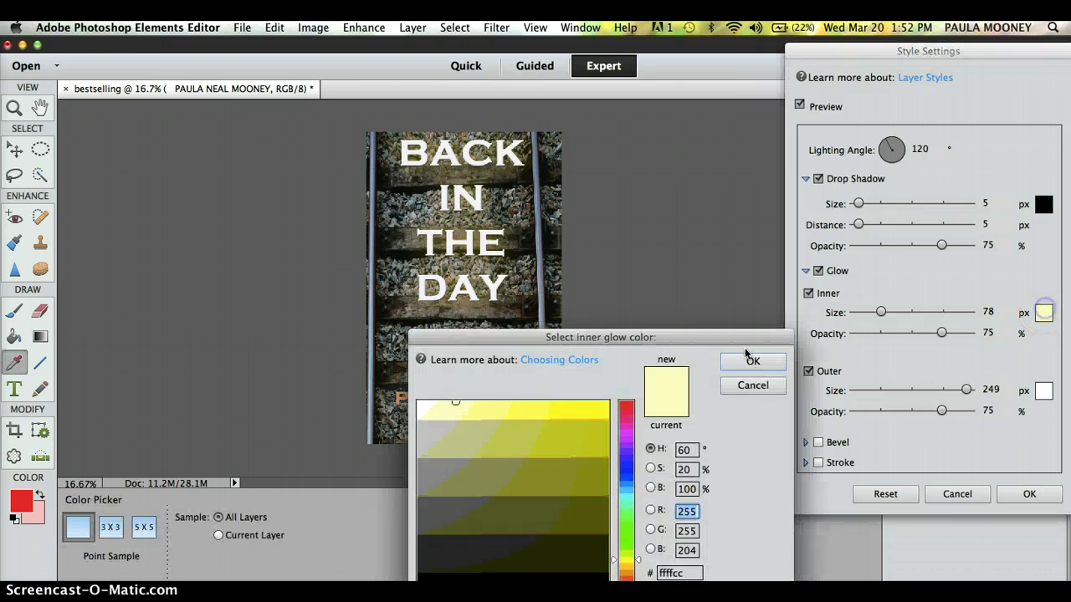
pyautogui.click(419, 404)
pyautogui.click(752, 361)
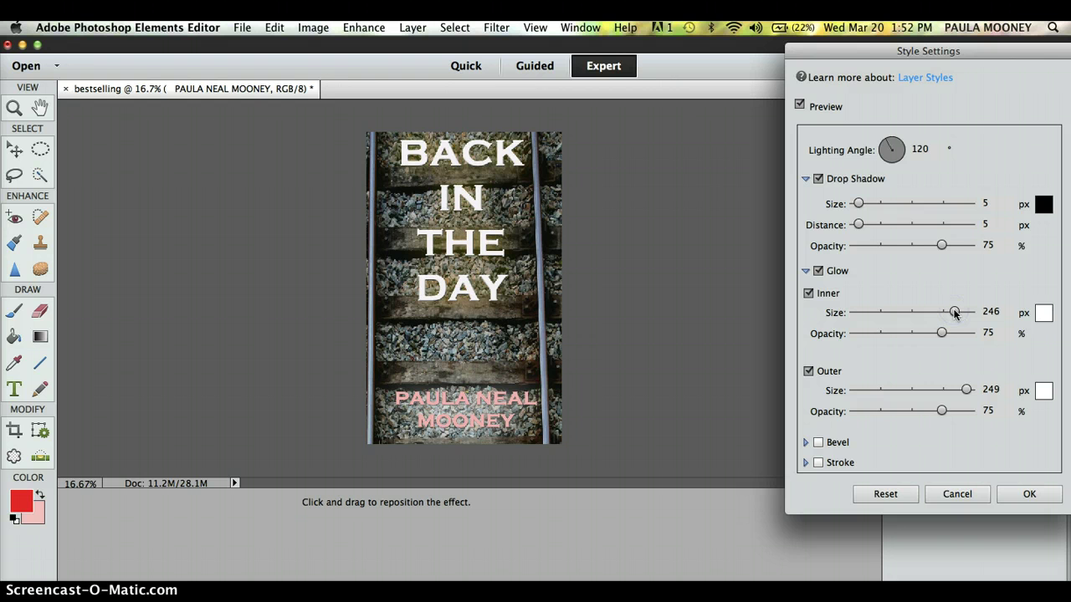
pyautogui.click(956, 334)
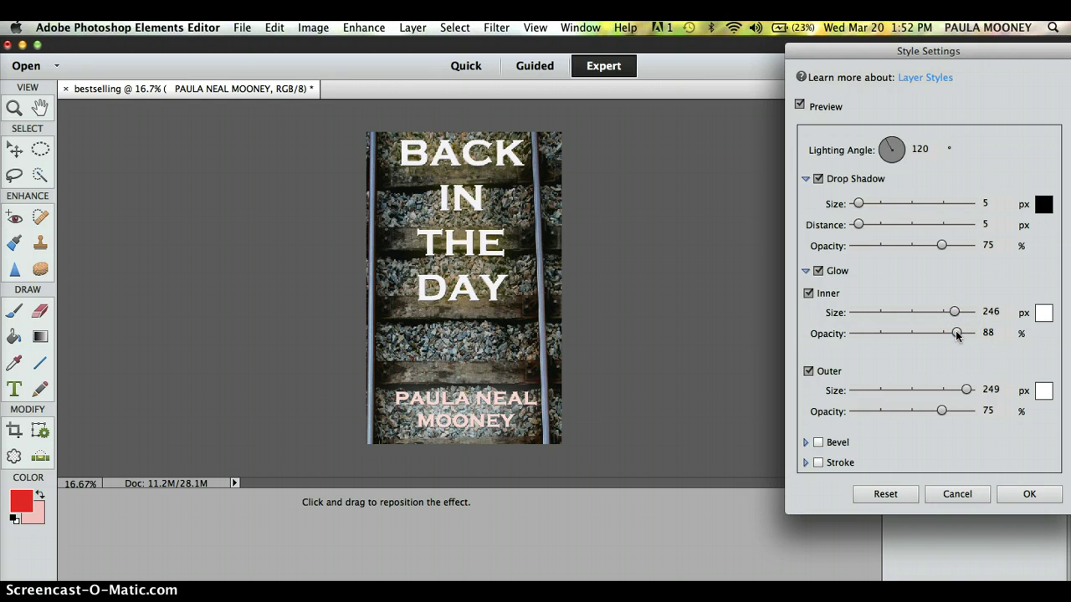
pyautogui.click(1019, 495)
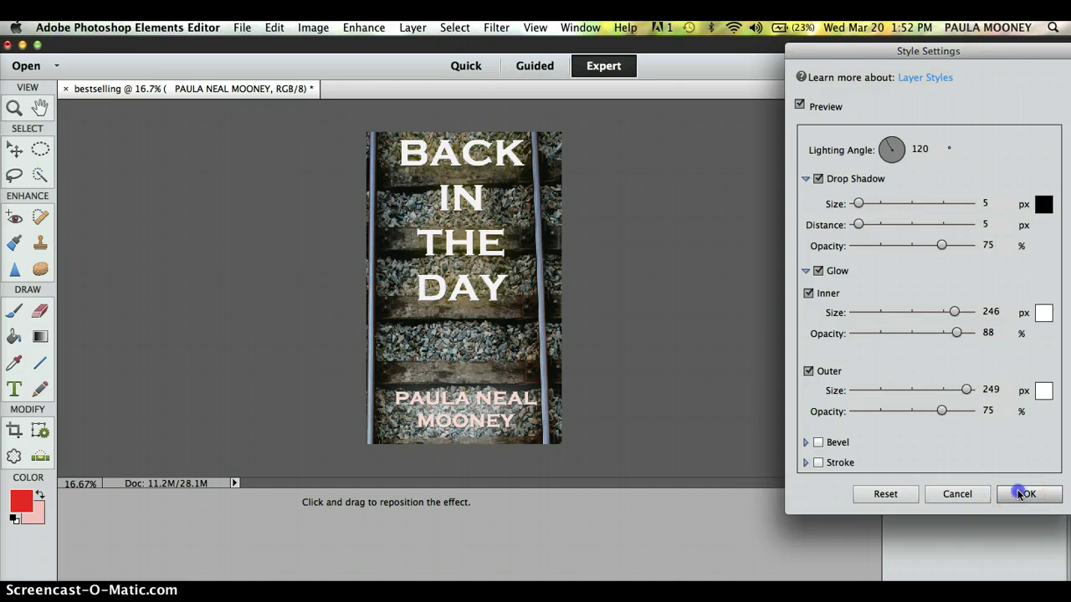
# Select the whole author name, make it yellow, commit, and select the Background layer.
pyautogui.click(14, 388)
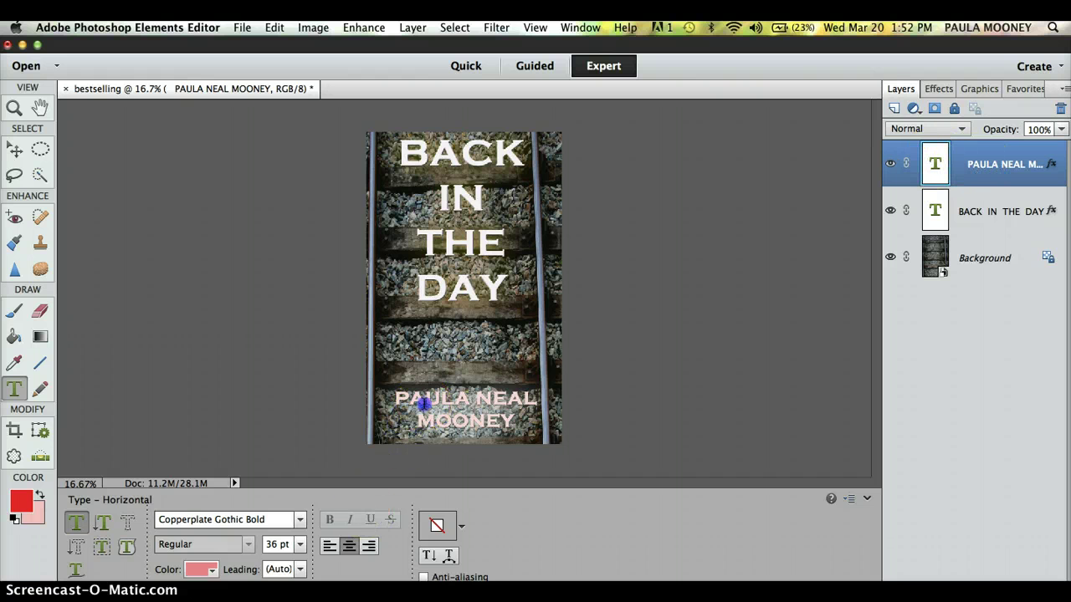
pyautogui.click(399, 399)
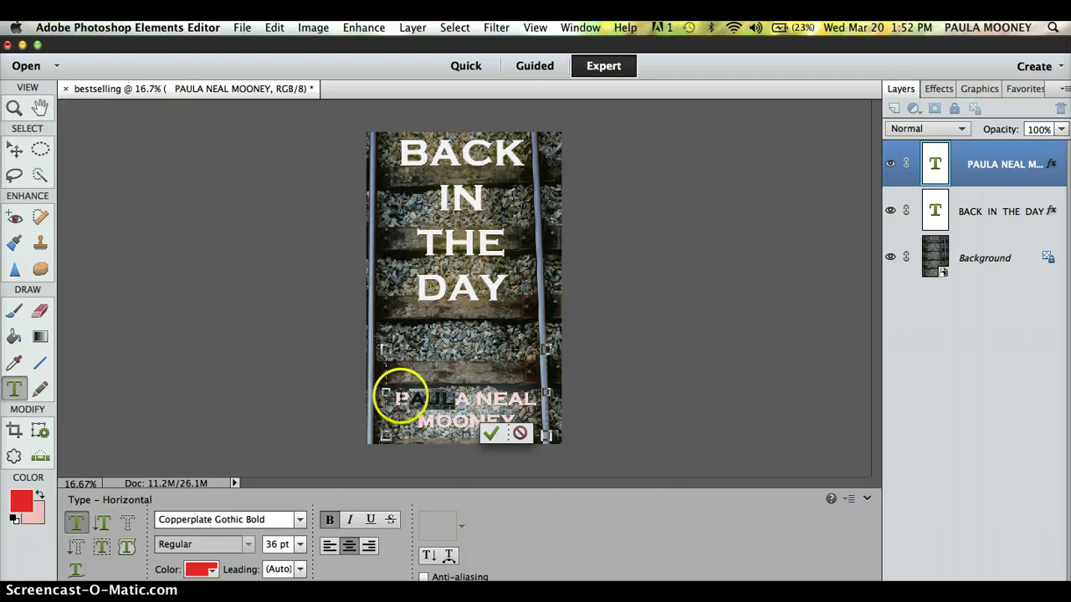
pyautogui.moveTo(394, 395); pyautogui.dragTo(508, 418)
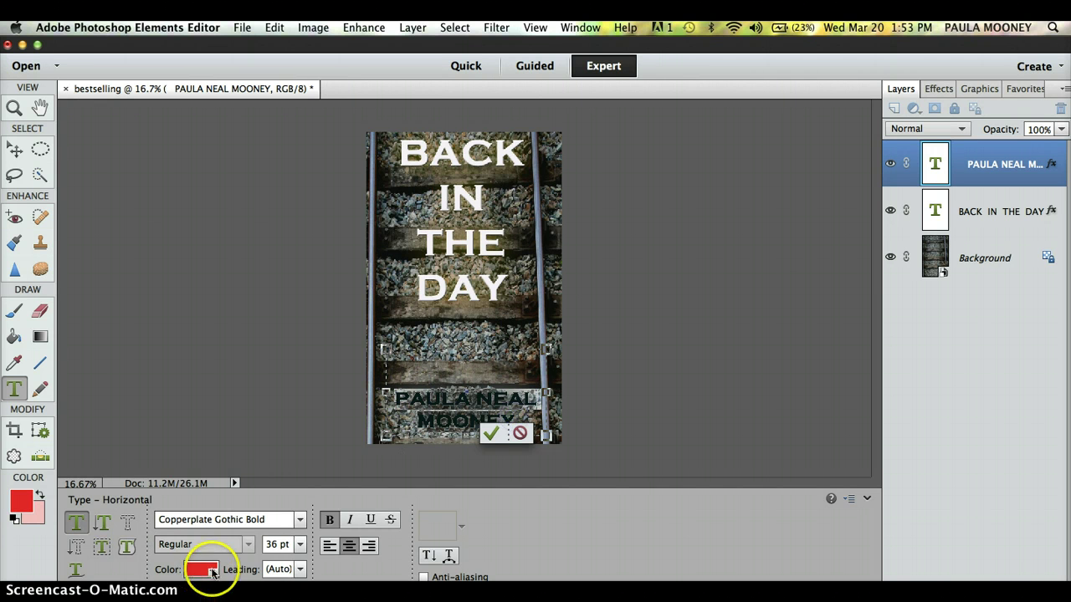
pyautogui.click(209, 570)
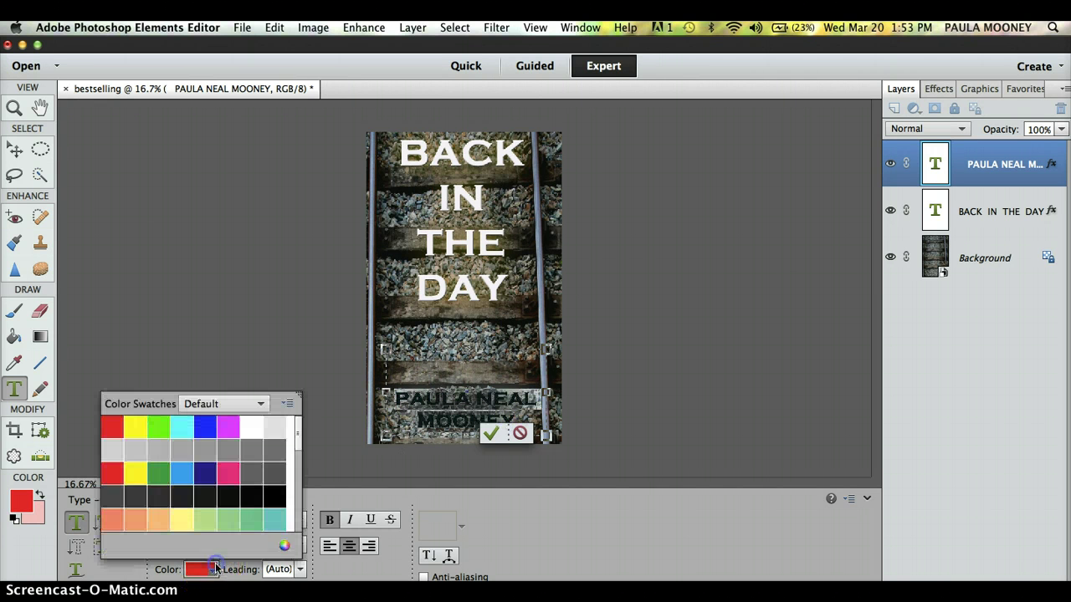
pyautogui.click(136, 473)
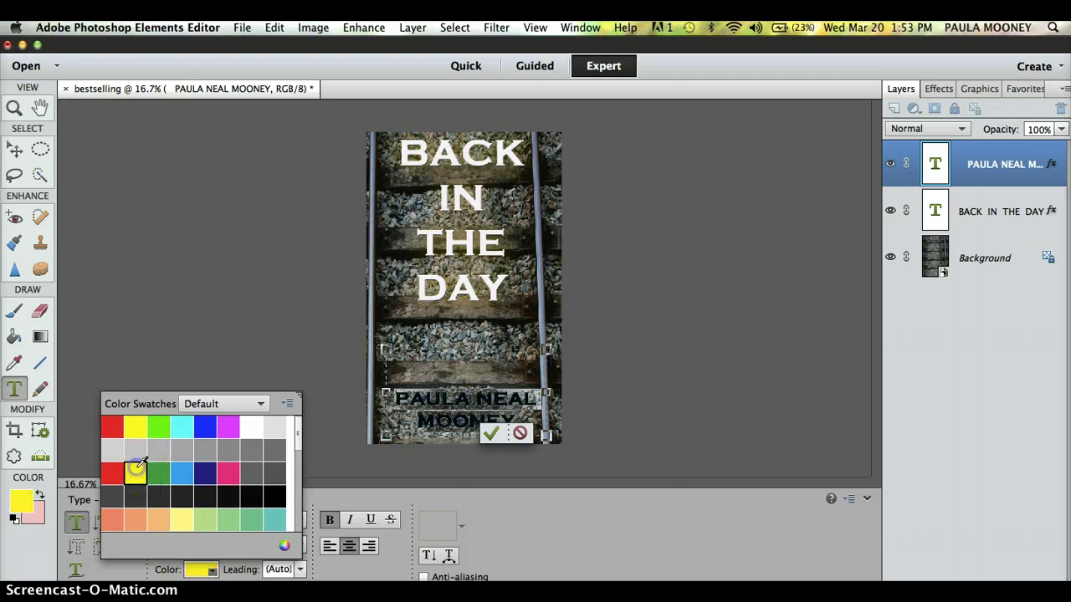
pyautogui.click(277, 354)
pyautogui.press('v')
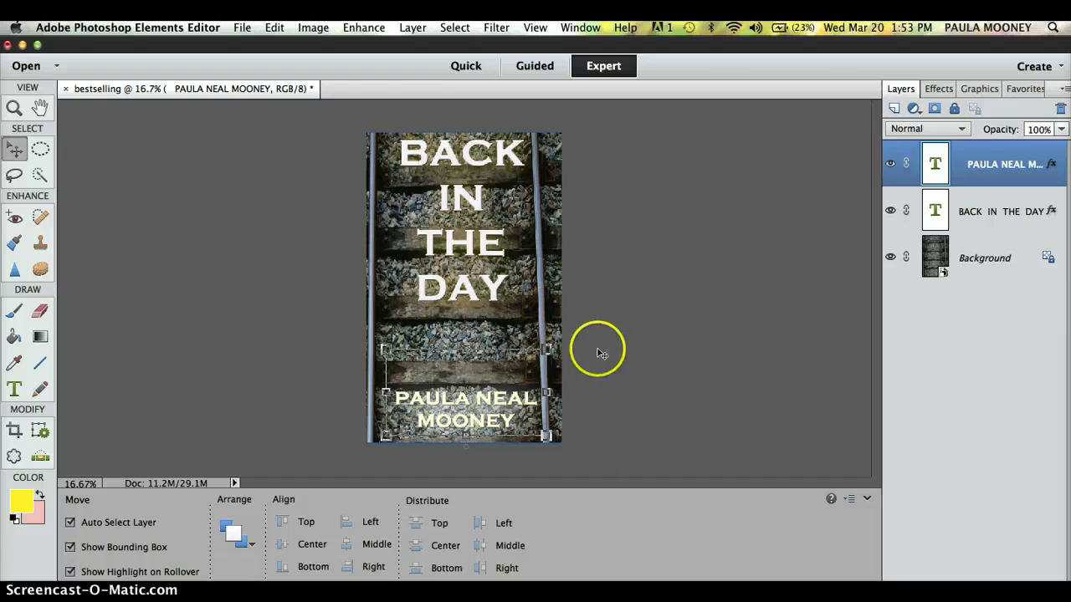
pyautogui.click(604, 355)
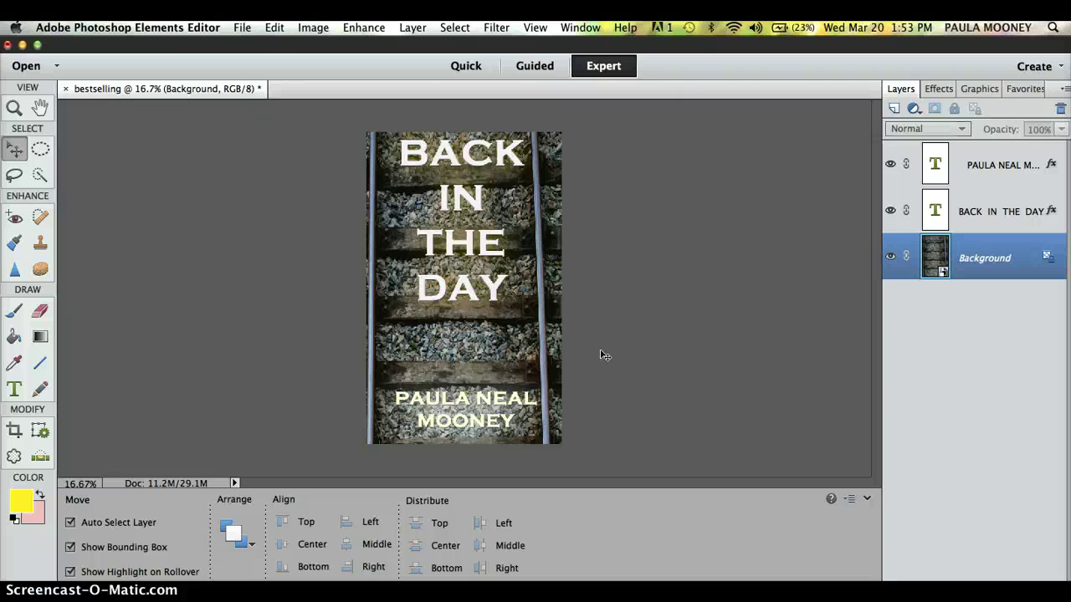
# Preview the cover in Save for Web as JPEG Maximum, quality 100, keeping the preset unchanged.
pyautogui.click(242, 29)
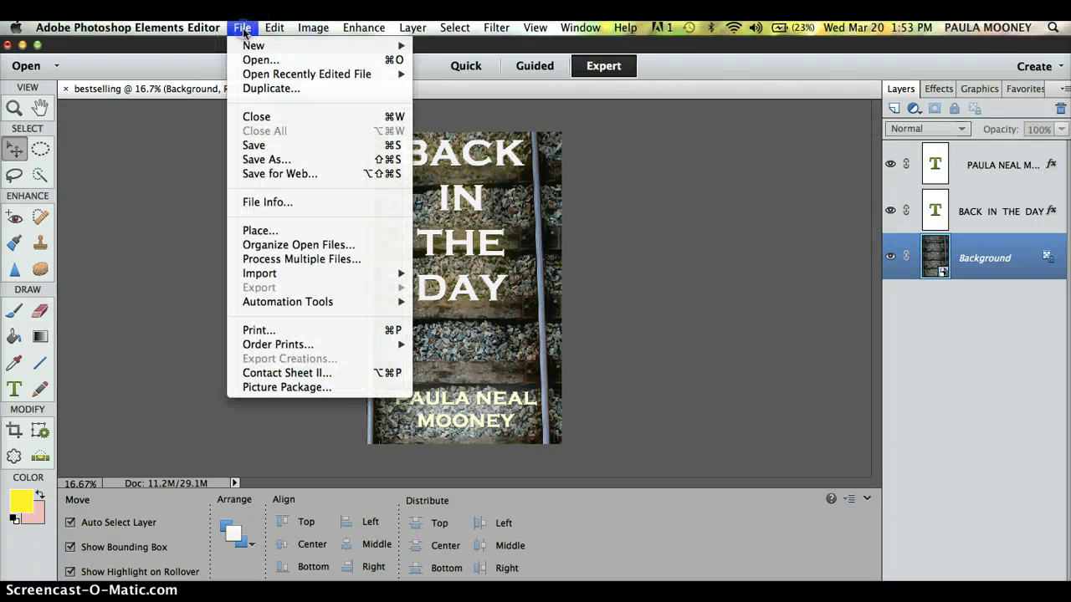
pyautogui.click(275, 173)
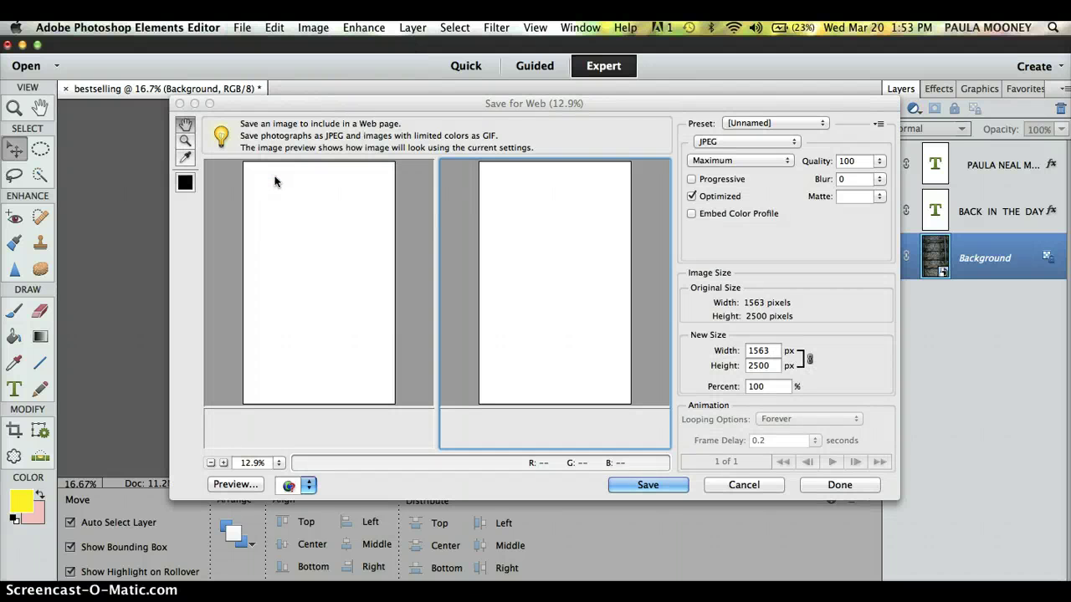
pyautogui.click(493, 300)
pyautogui.moveTo(310, 217); pyautogui.dragTo(316, 372)
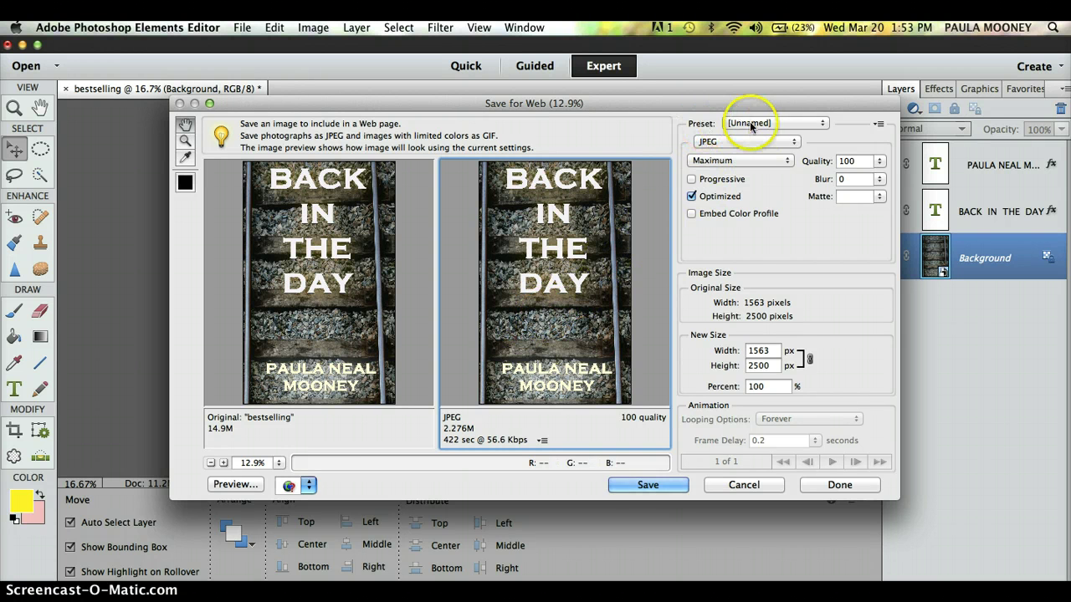
pyautogui.click(774, 123)
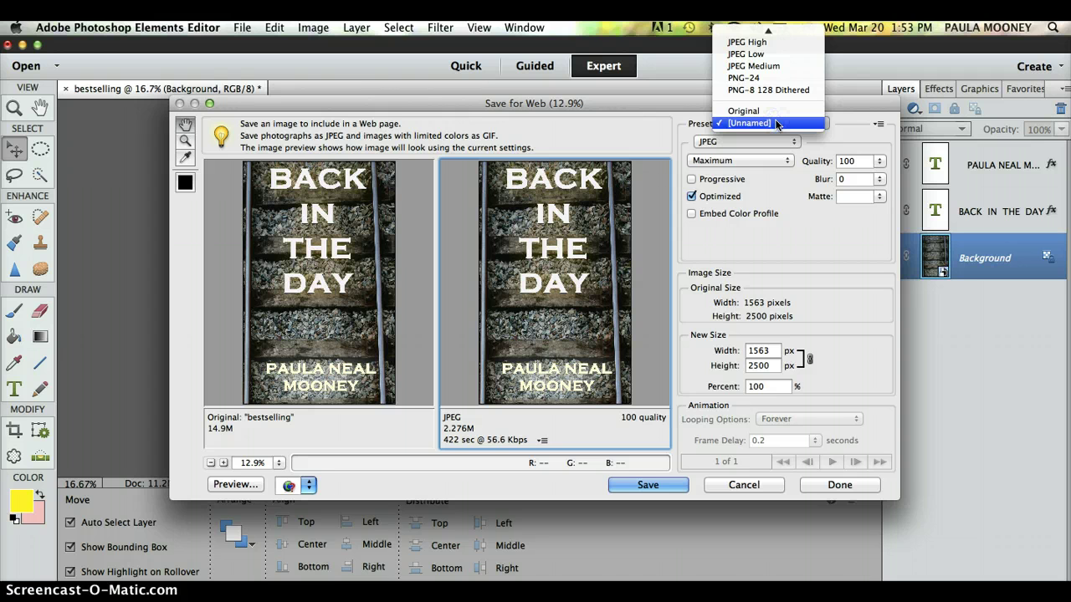
pyautogui.click(774, 123)
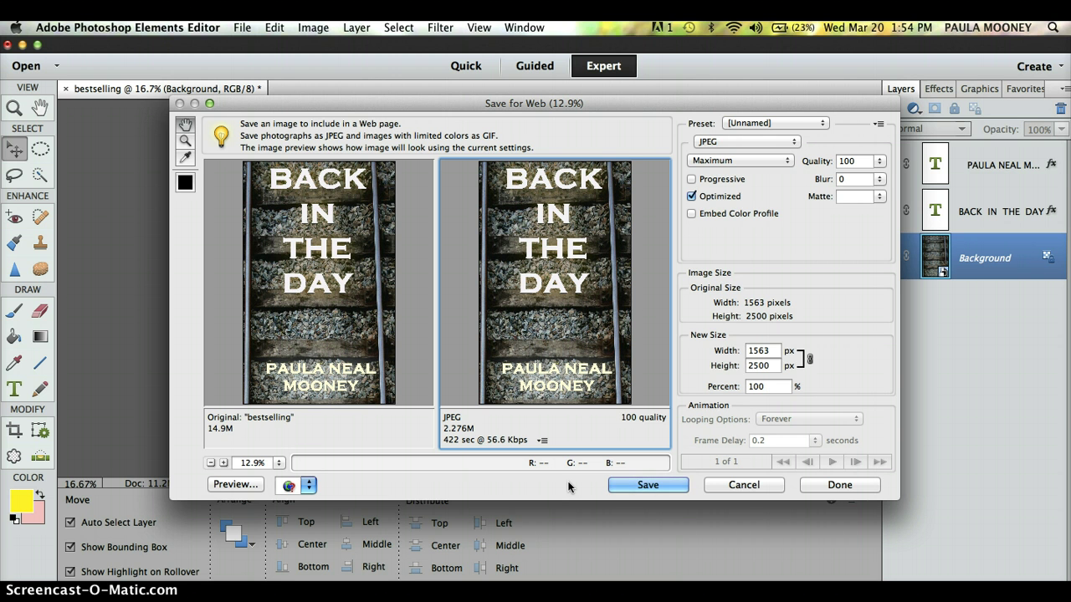
# Save the optimized cover as bestselling.jpg on the Desktop, then deselect the author text.
pyautogui.click(643, 486)
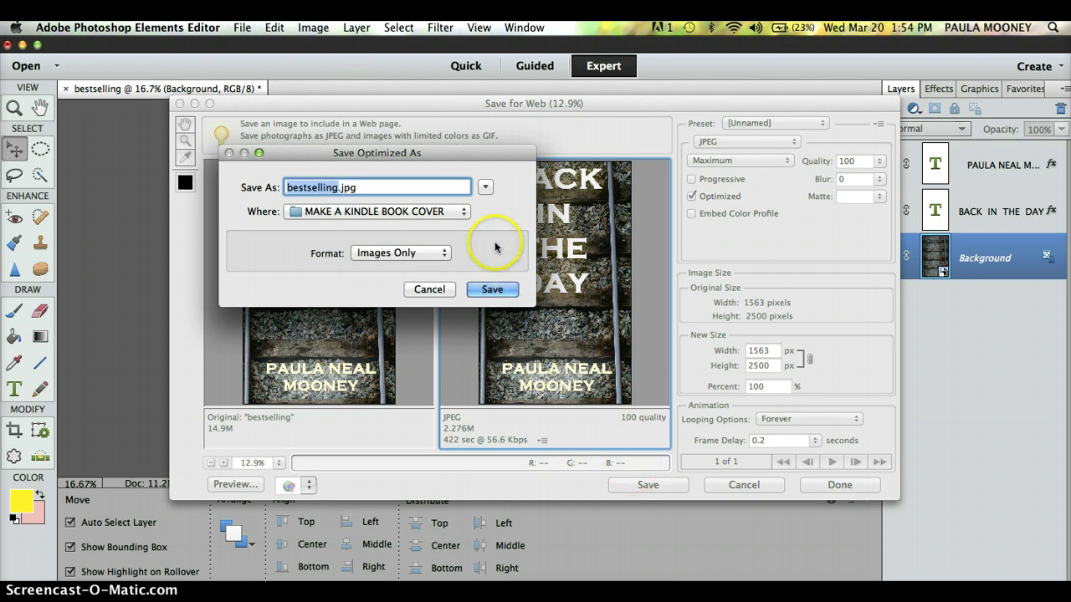
pyautogui.click(463, 214)
pyautogui.moveTo(463, 219); pyautogui.dragTo(356, 393)
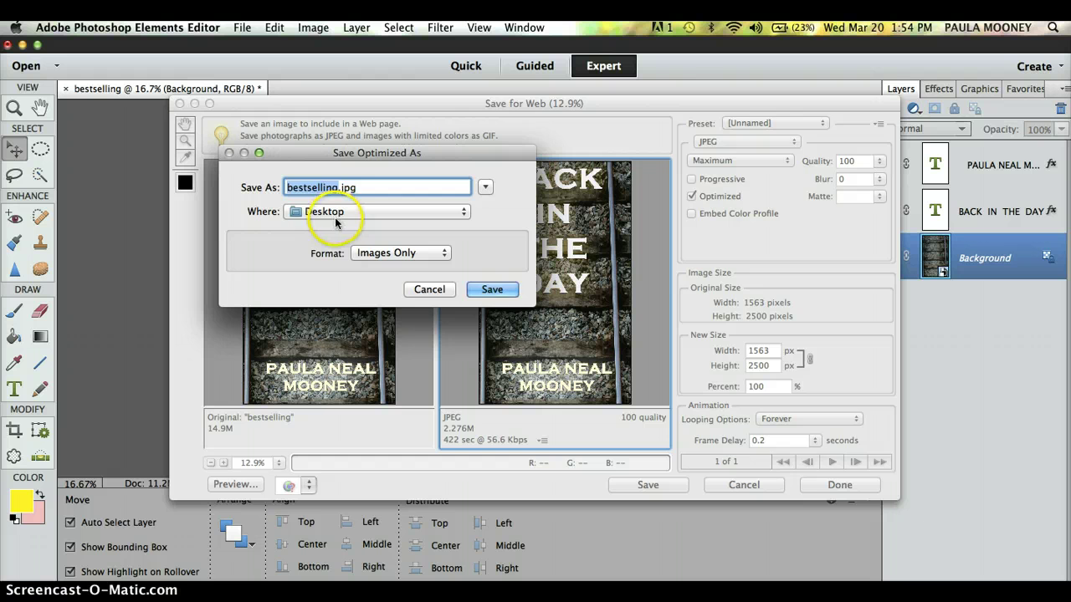
pyautogui.click(482, 290)
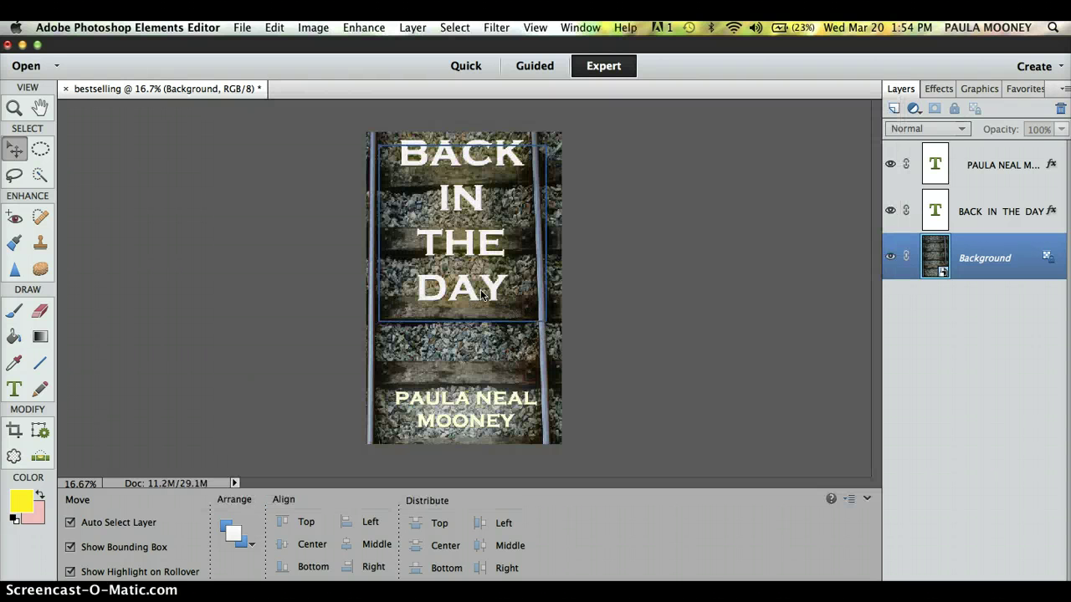
pyautogui.click(536, 291)
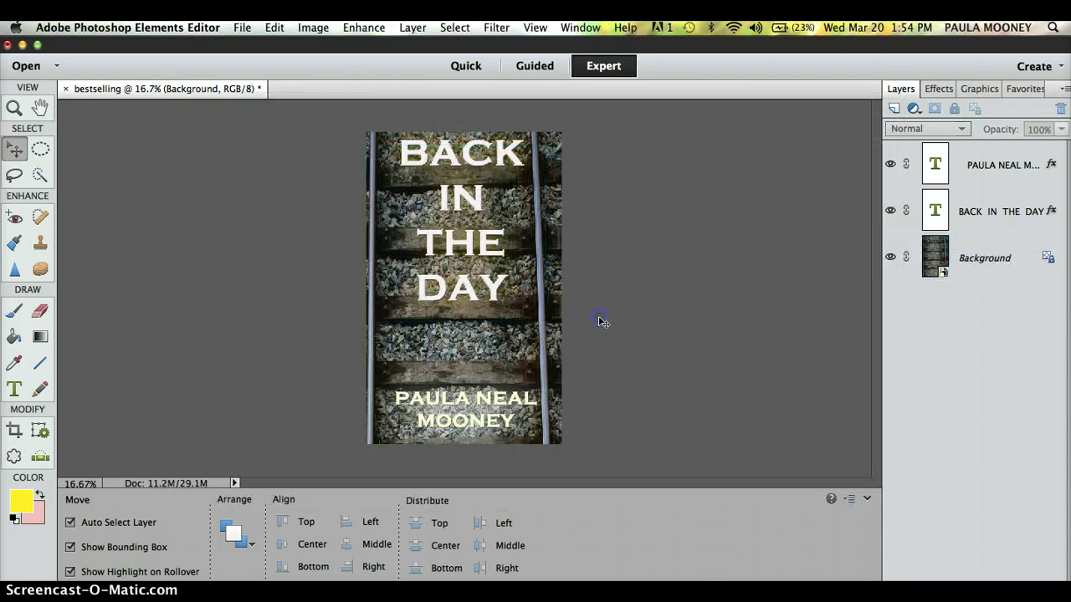